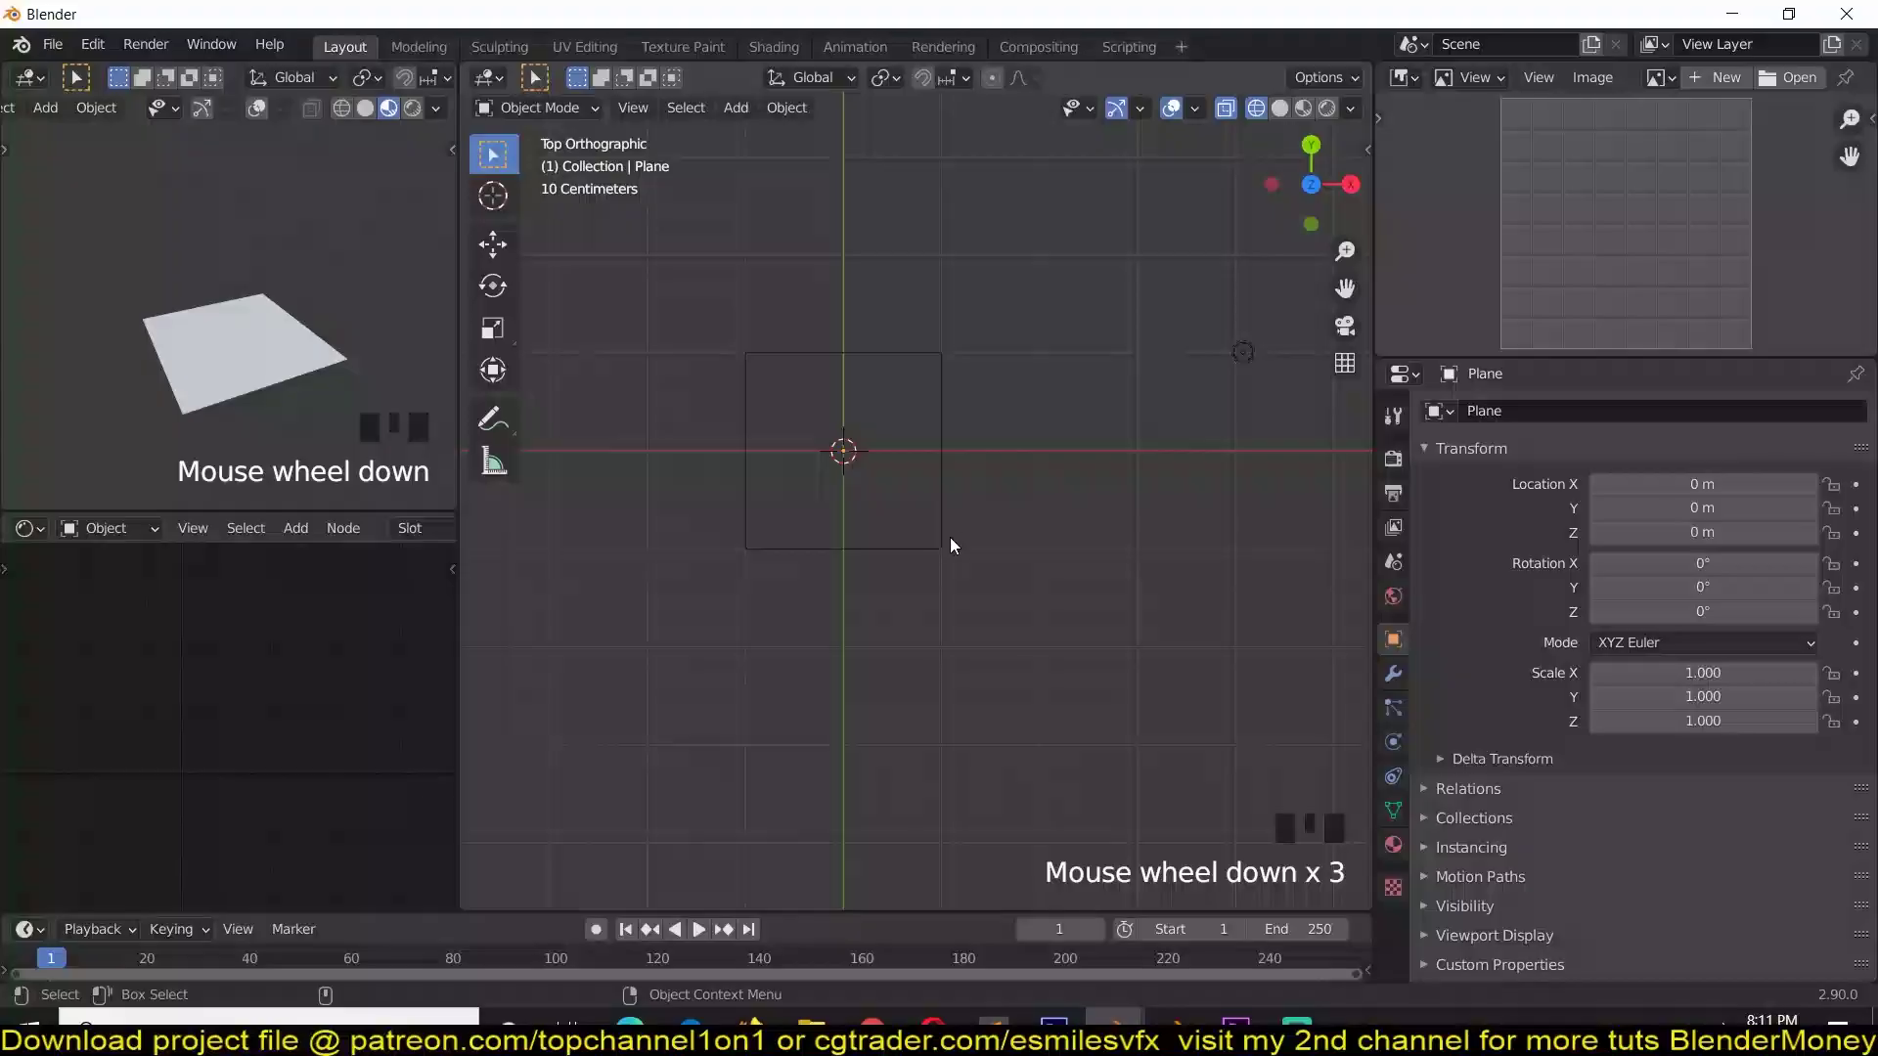
In Edit Mode, slide the plane's mesh along X so its left edge sits on the origin.
{"action": "left_click", "coordinate": [975, 527]}
{"action": "scroll", "coordinate": [861, 421], "scroll_direction": "up", "scroll_amount": 3}
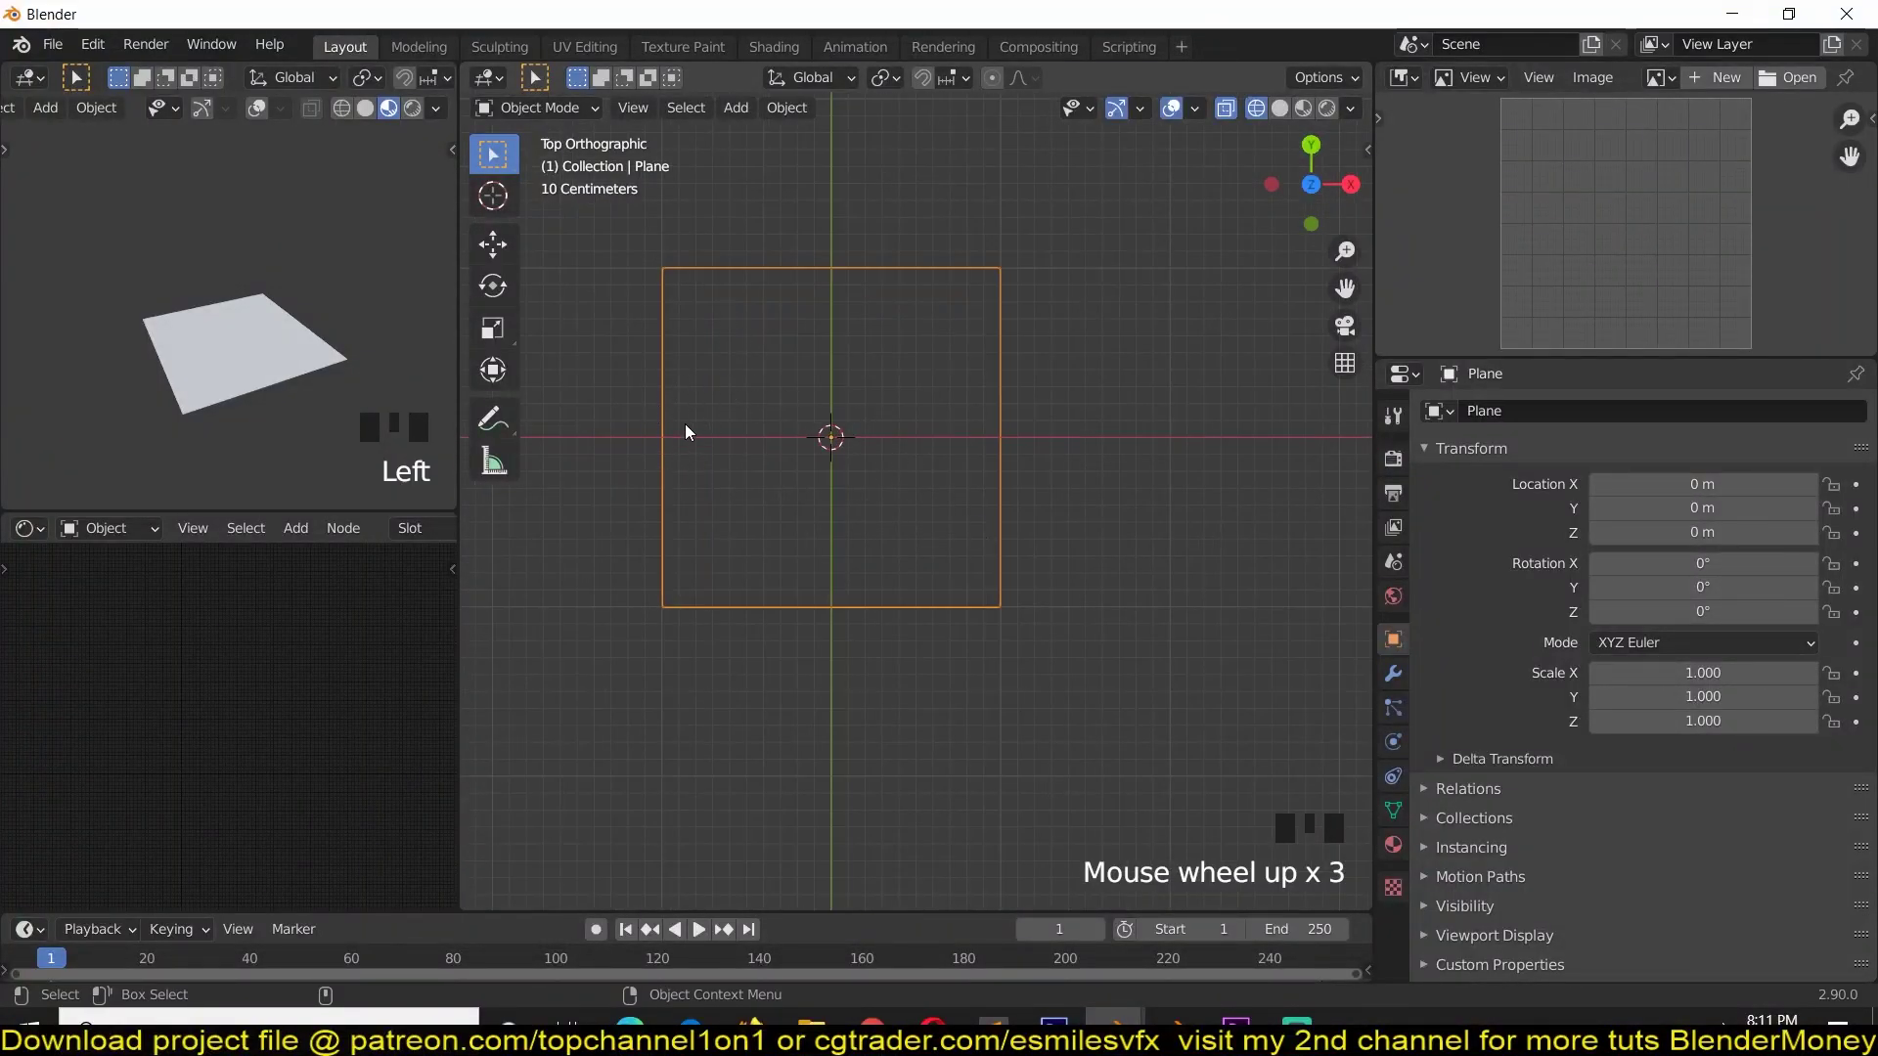
{"action": "key", "text": "Tab"}
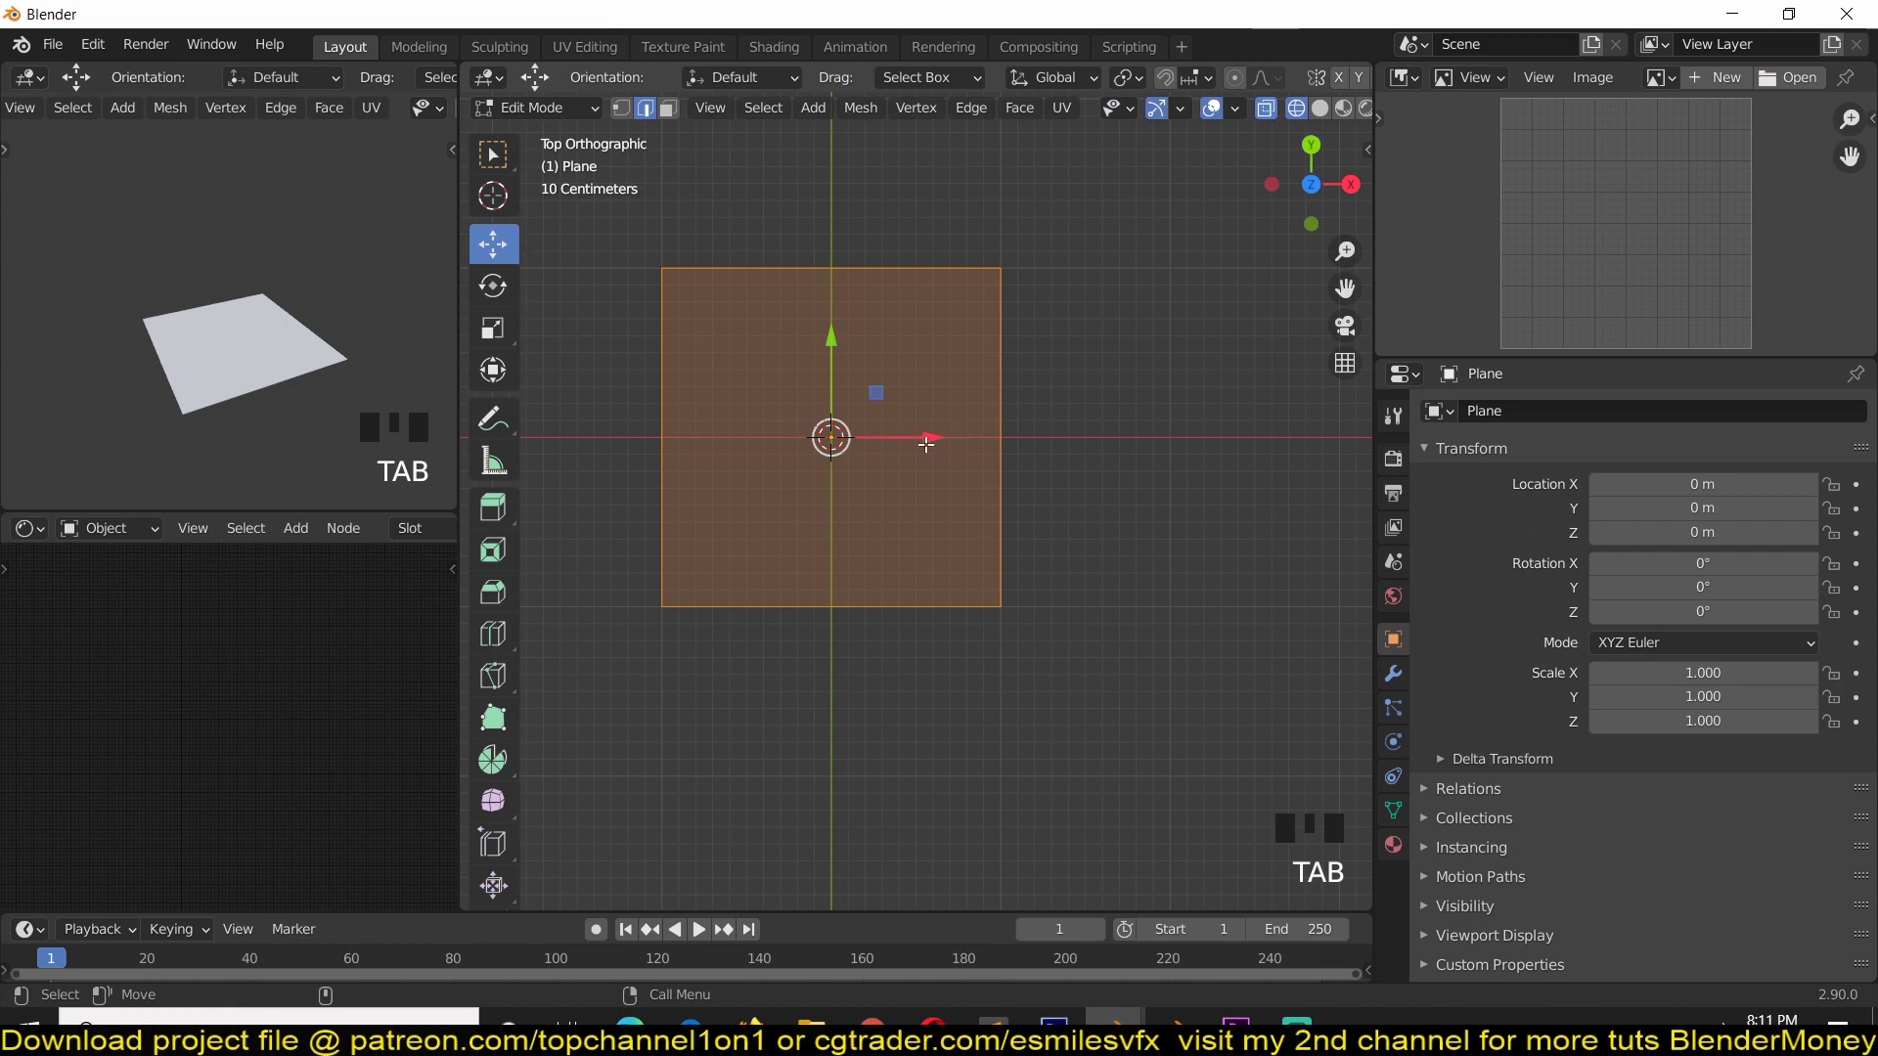
{"action": "left_click_drag", "start_coordinate": [926, 444], "coordinate": [1099, 440]}
{"action": "key", "text": "Tab"}
{"action": "scroll", "coordinate": [1082, 473], "scroll_direction": "down", "scroll_amount": 2}
Try a Y-axis rotation of the plane, cancel it, and switch to top view.
{"action": "key", "text": "r"}
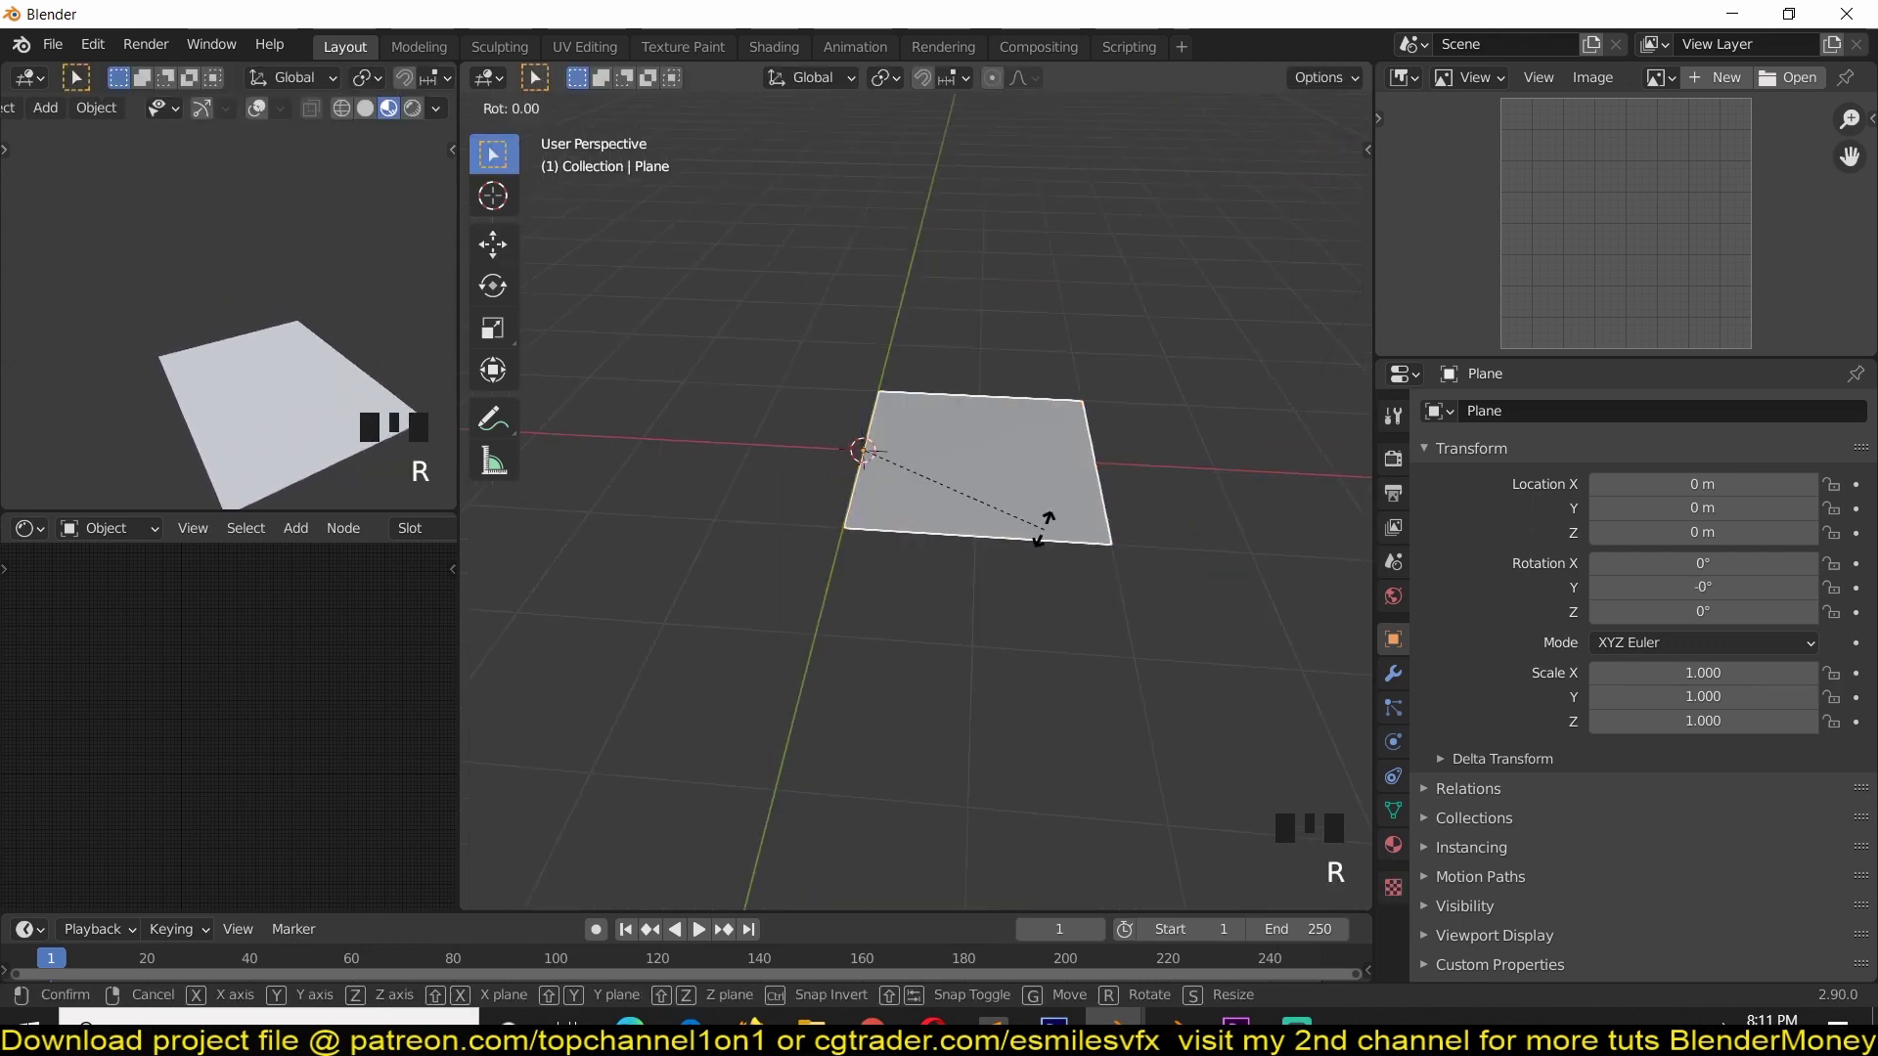
{"action": "key", "text": "y"}
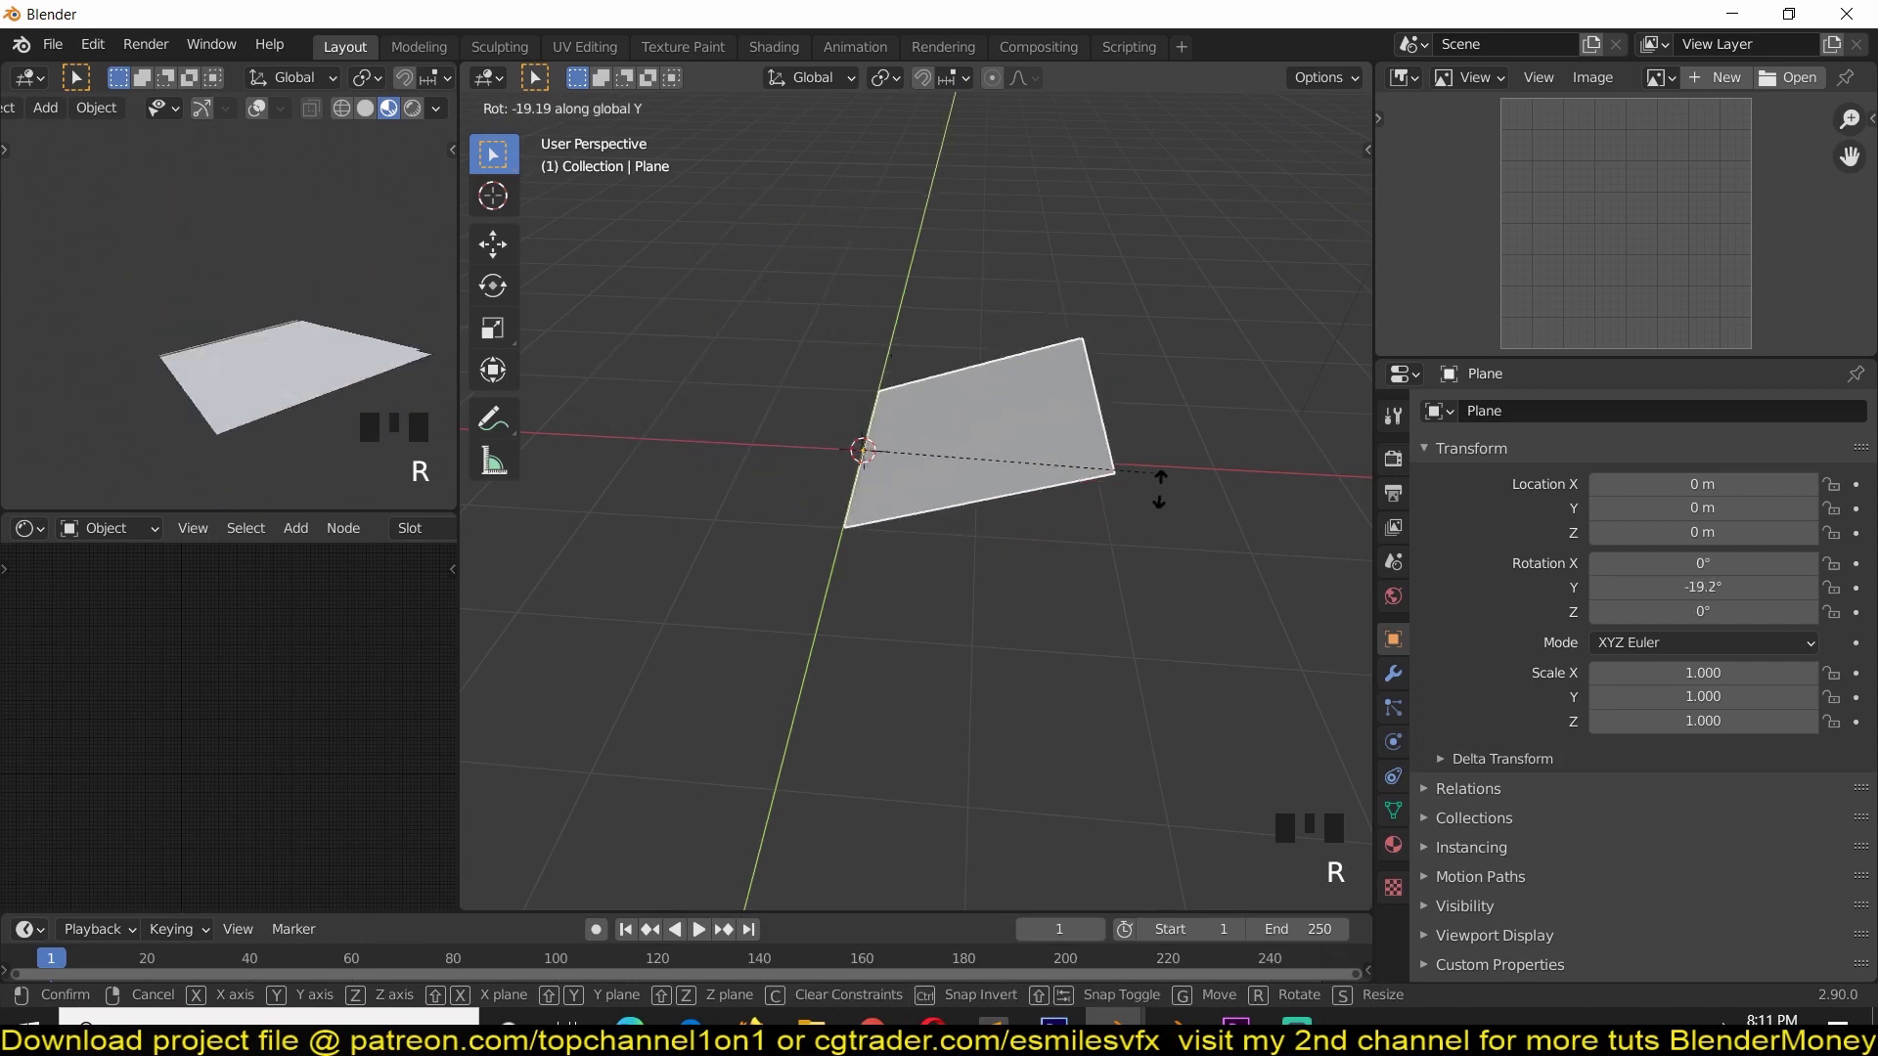
{"action": "key", "text": "Escape"}
{"action": "key", "text": "KP_7"}
{"action": "scroll", "coordinate": [1077, 578], "scroll_direction": "up", "scroll_amount": 1}
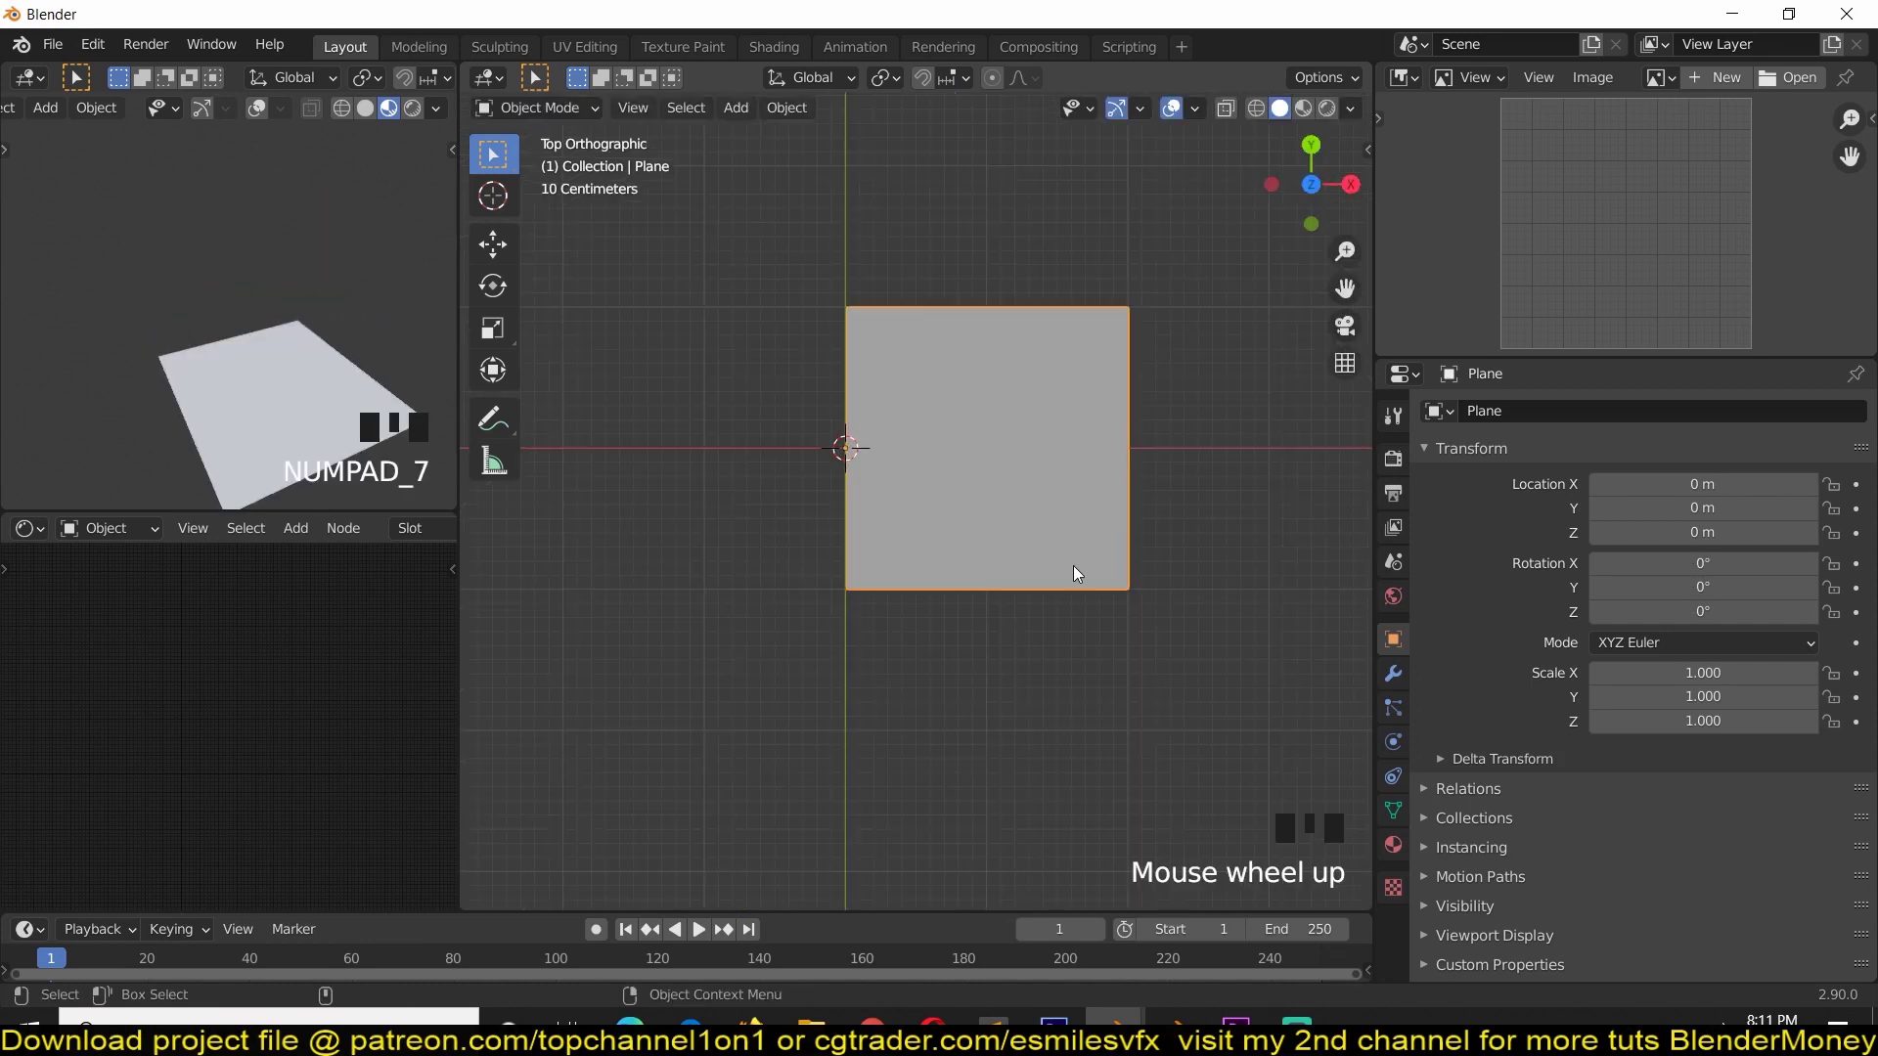
Stretch the plane's geometry along Y in Edit Mode into a page shape.
{"action": "key", "text": "s"}
{"action": "key", "text": "y"}
{"action": "right_click", "coordinate": [1073, 566]}
{"action": "key", "text": "Tab"}
{"action": "key", "text": "s"}
{"action": "key", "text": "y"}
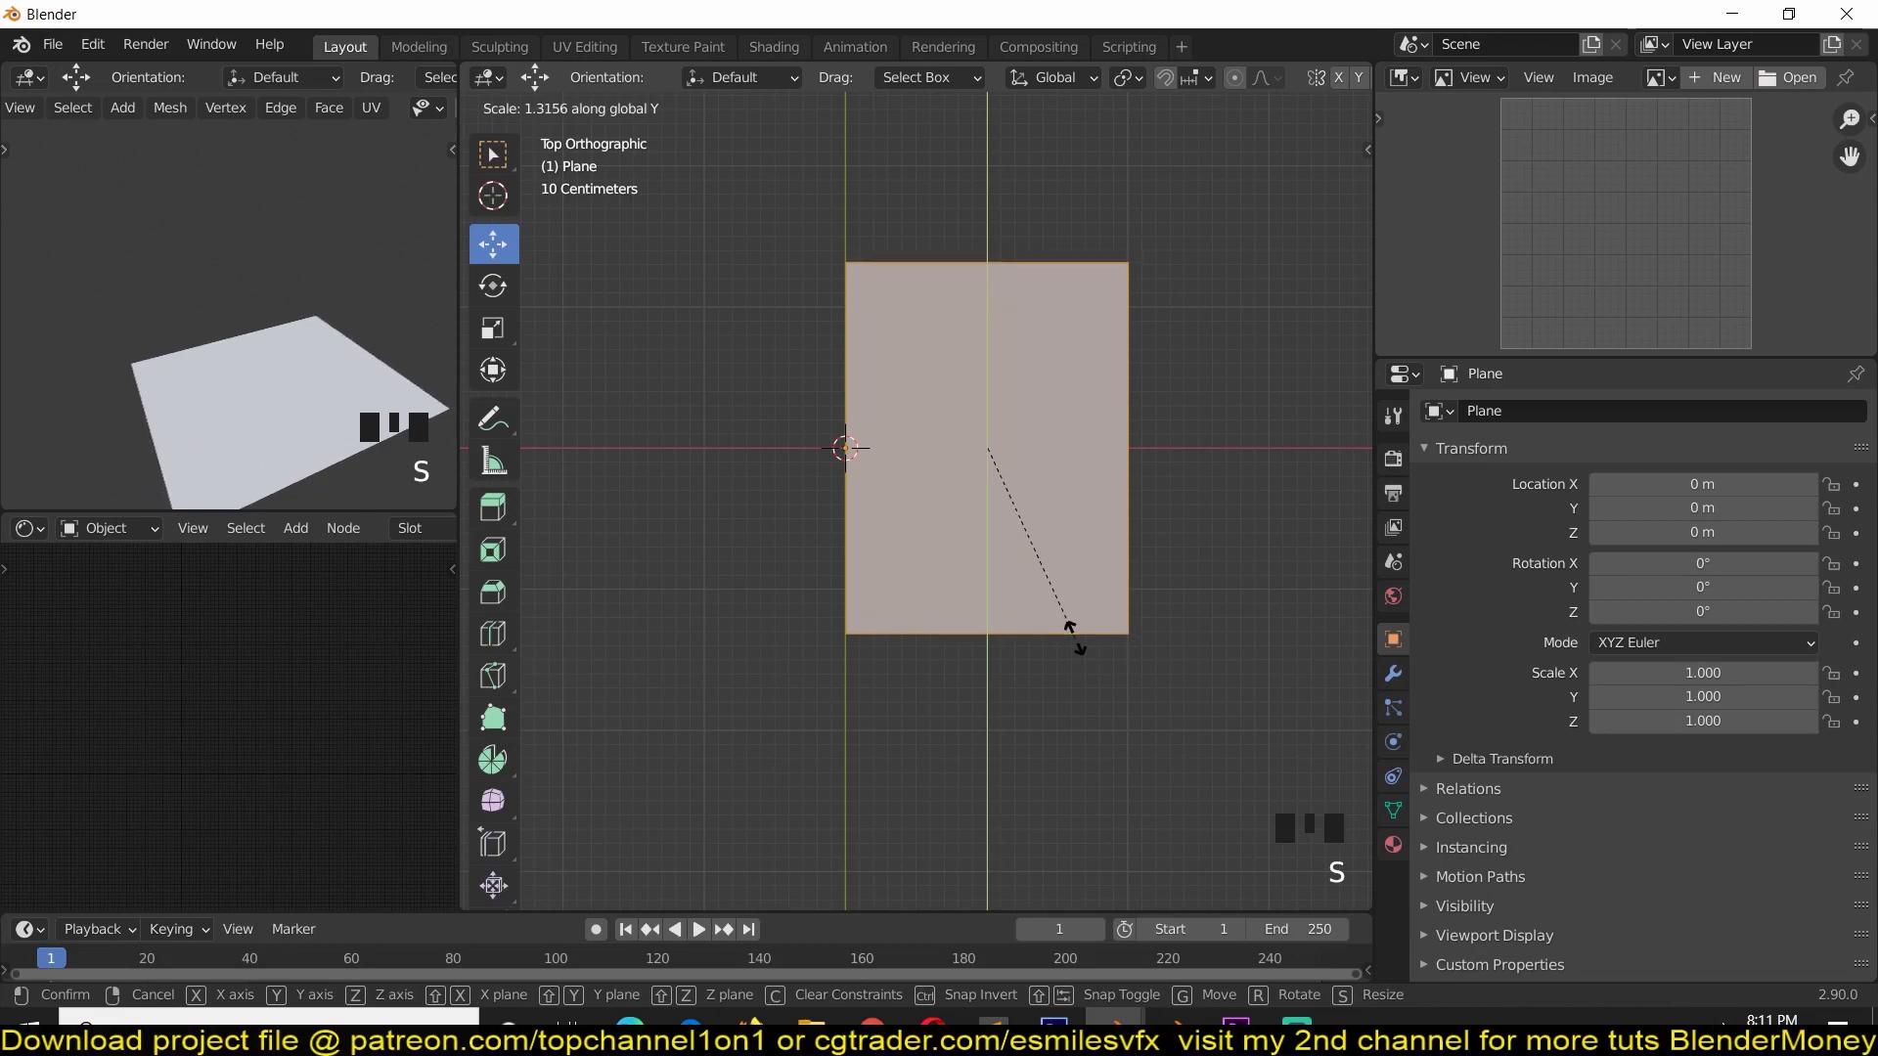
{"action": "left_click", "coordinate": [1076, 640]}
{"action": "key", "text": "Tab"}
{"action": "key", "text": "Tab"}
In wireframe view, add loop cuts to subdivide the page into a grid.
{"action": "mouse_move", "coordinate": [1020, 586]}
{"action": "middle_mouse_down"}
{"action": "mouse_move", "coordinate": [1015, 506]}
{"action": "mouse_move", "coordinate": [1077, 569]}
{"action": "middle_mouse_up"}
{"action": "key", "text": "grave"}
{"action": "key", "text": "z"}
{"action": "key", "text": "ctrl+r"}
{"action": "scroll", "coordinate": [773, 432], "scroll_direction": "up", "scroll_amount": 5}
{"action": "left_click", "coordinate": [773, 432]}
{"action": "key", "text": "ctrl+r"}
{"action": "scroll", "coordinate": [903, 235], "scroll_direction": "up", "scroll_amount": 2}
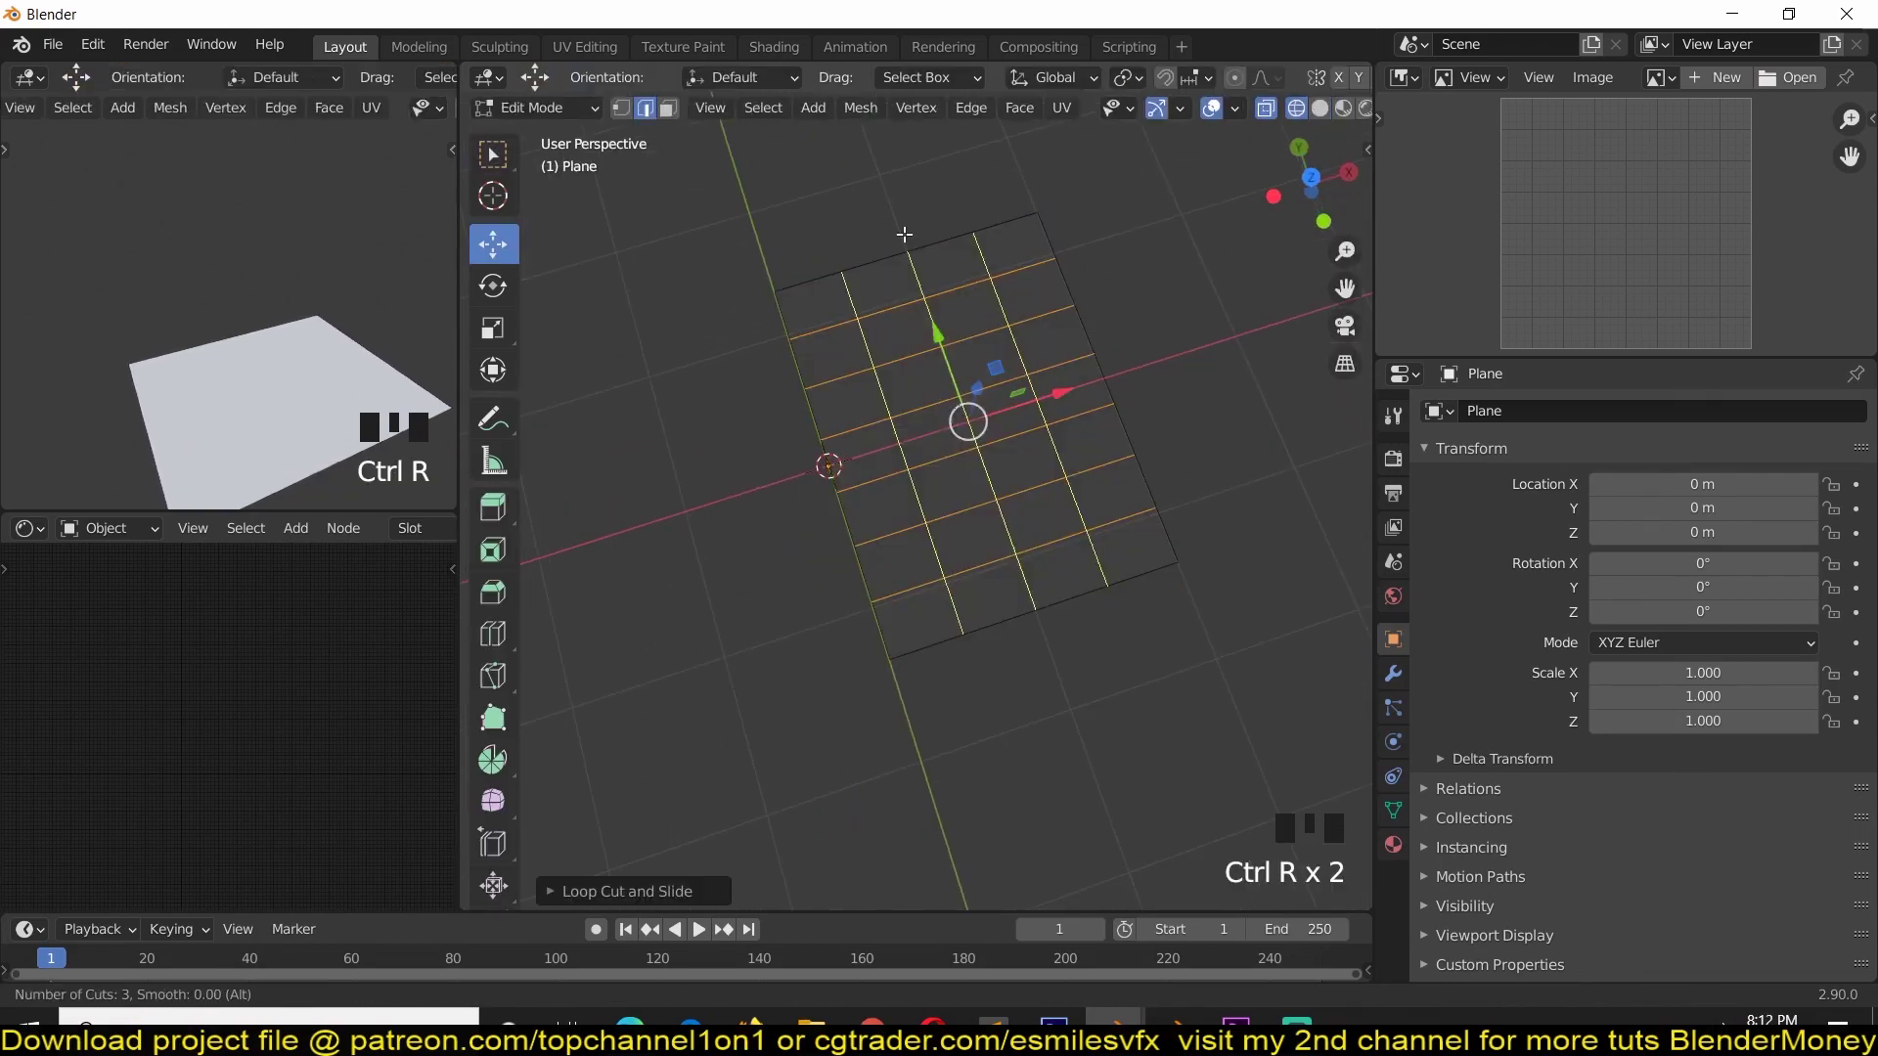
Add a Simple Deform modifier set to Bend on the Z axis.
{"action": "left_click", "coordinate": [905, 235]}
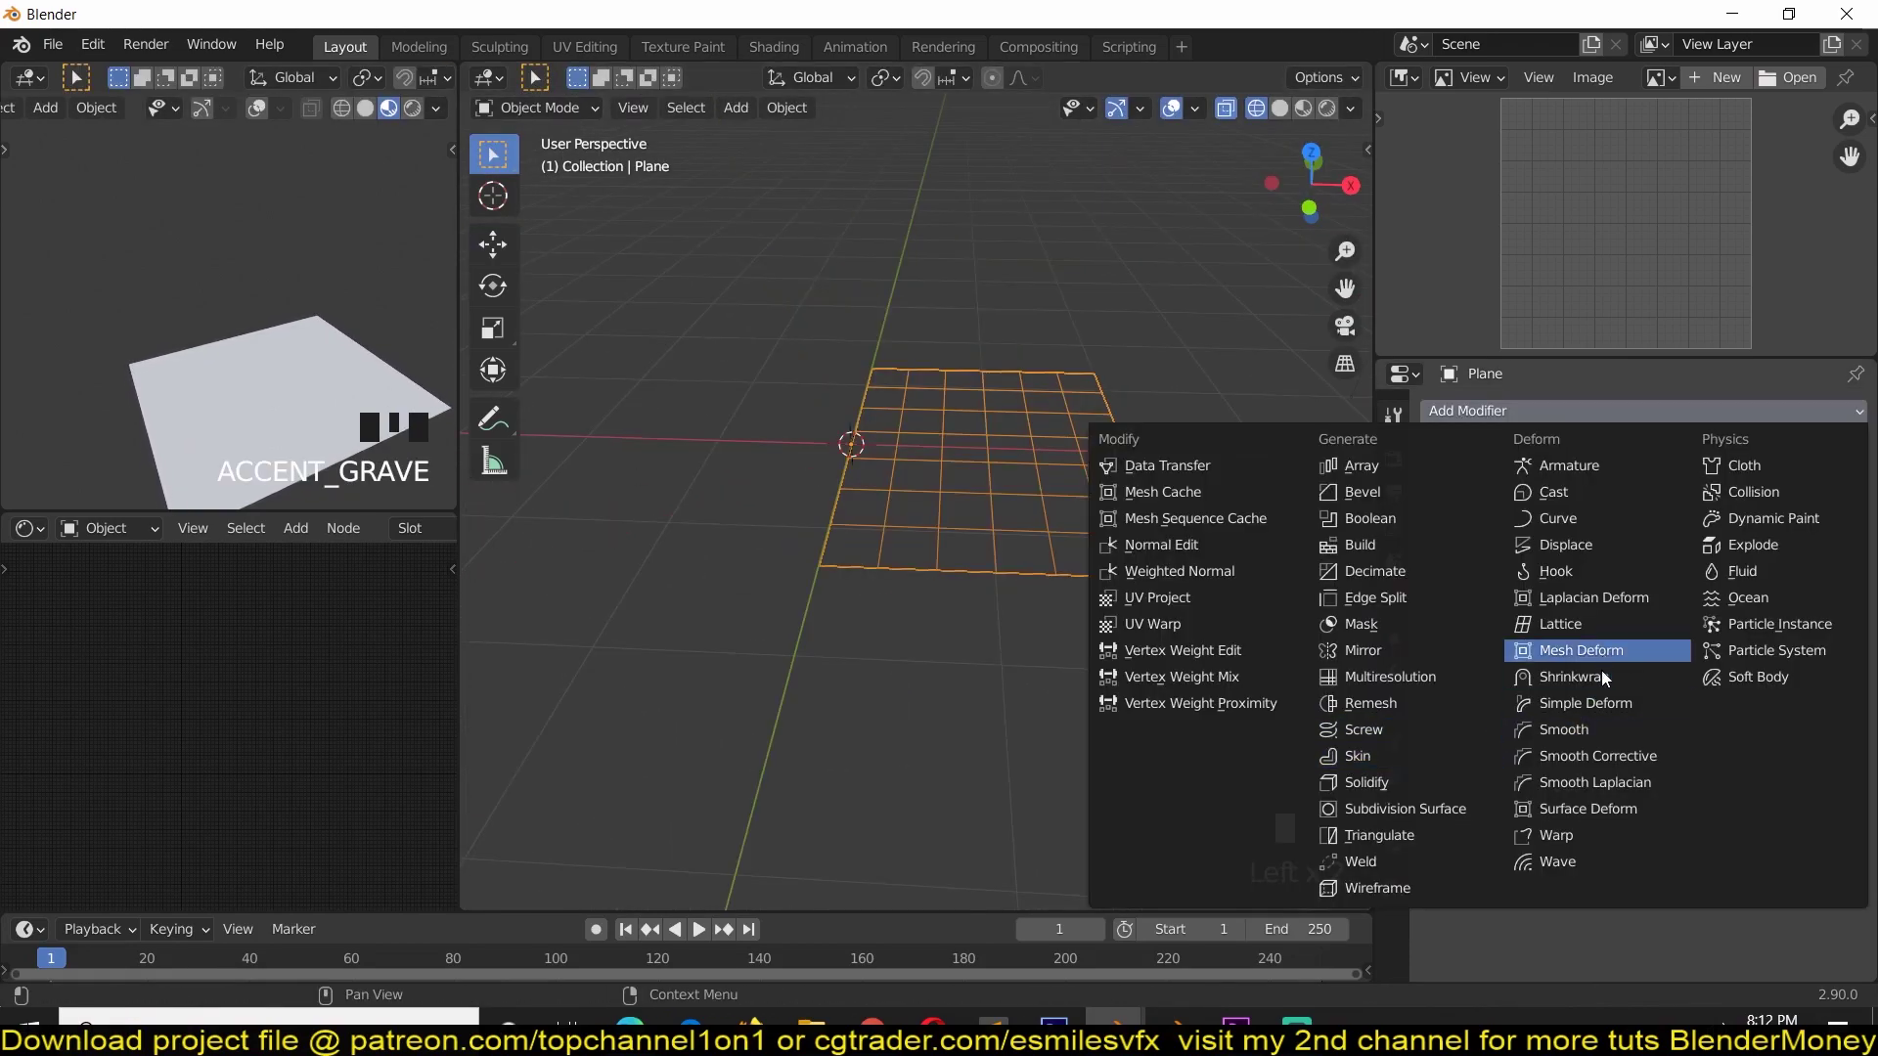
{"action": "left_click", "coordinate": [1587, 706]}
{"action": "key", "text": "z"}
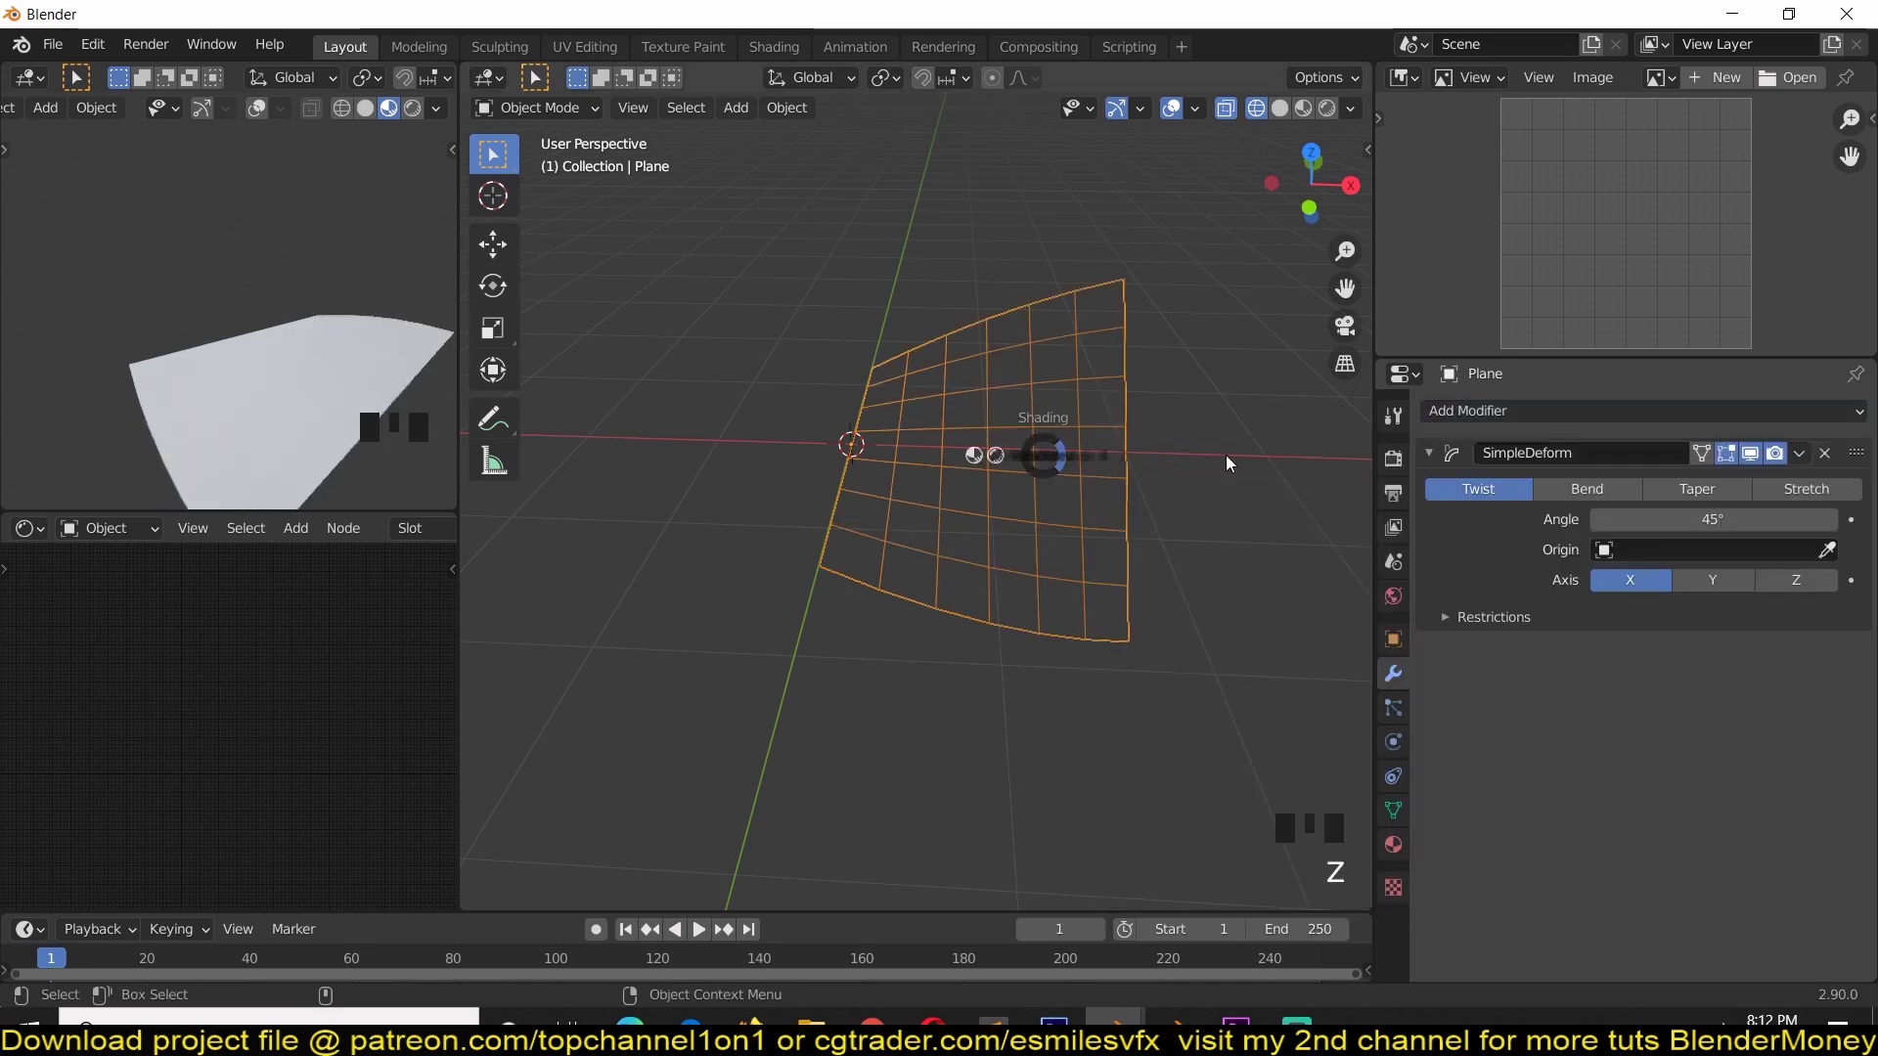
{"action": "mouse_move", "coordinate": [1035, 393]}
{"action": "middle_mouse_down"}
{"action": "mouse_move", "coordinate": [947, 304]}
{"action": "mouse_move", "coordinate": [952, 323]}
{"action": "middle_mouse_up"}
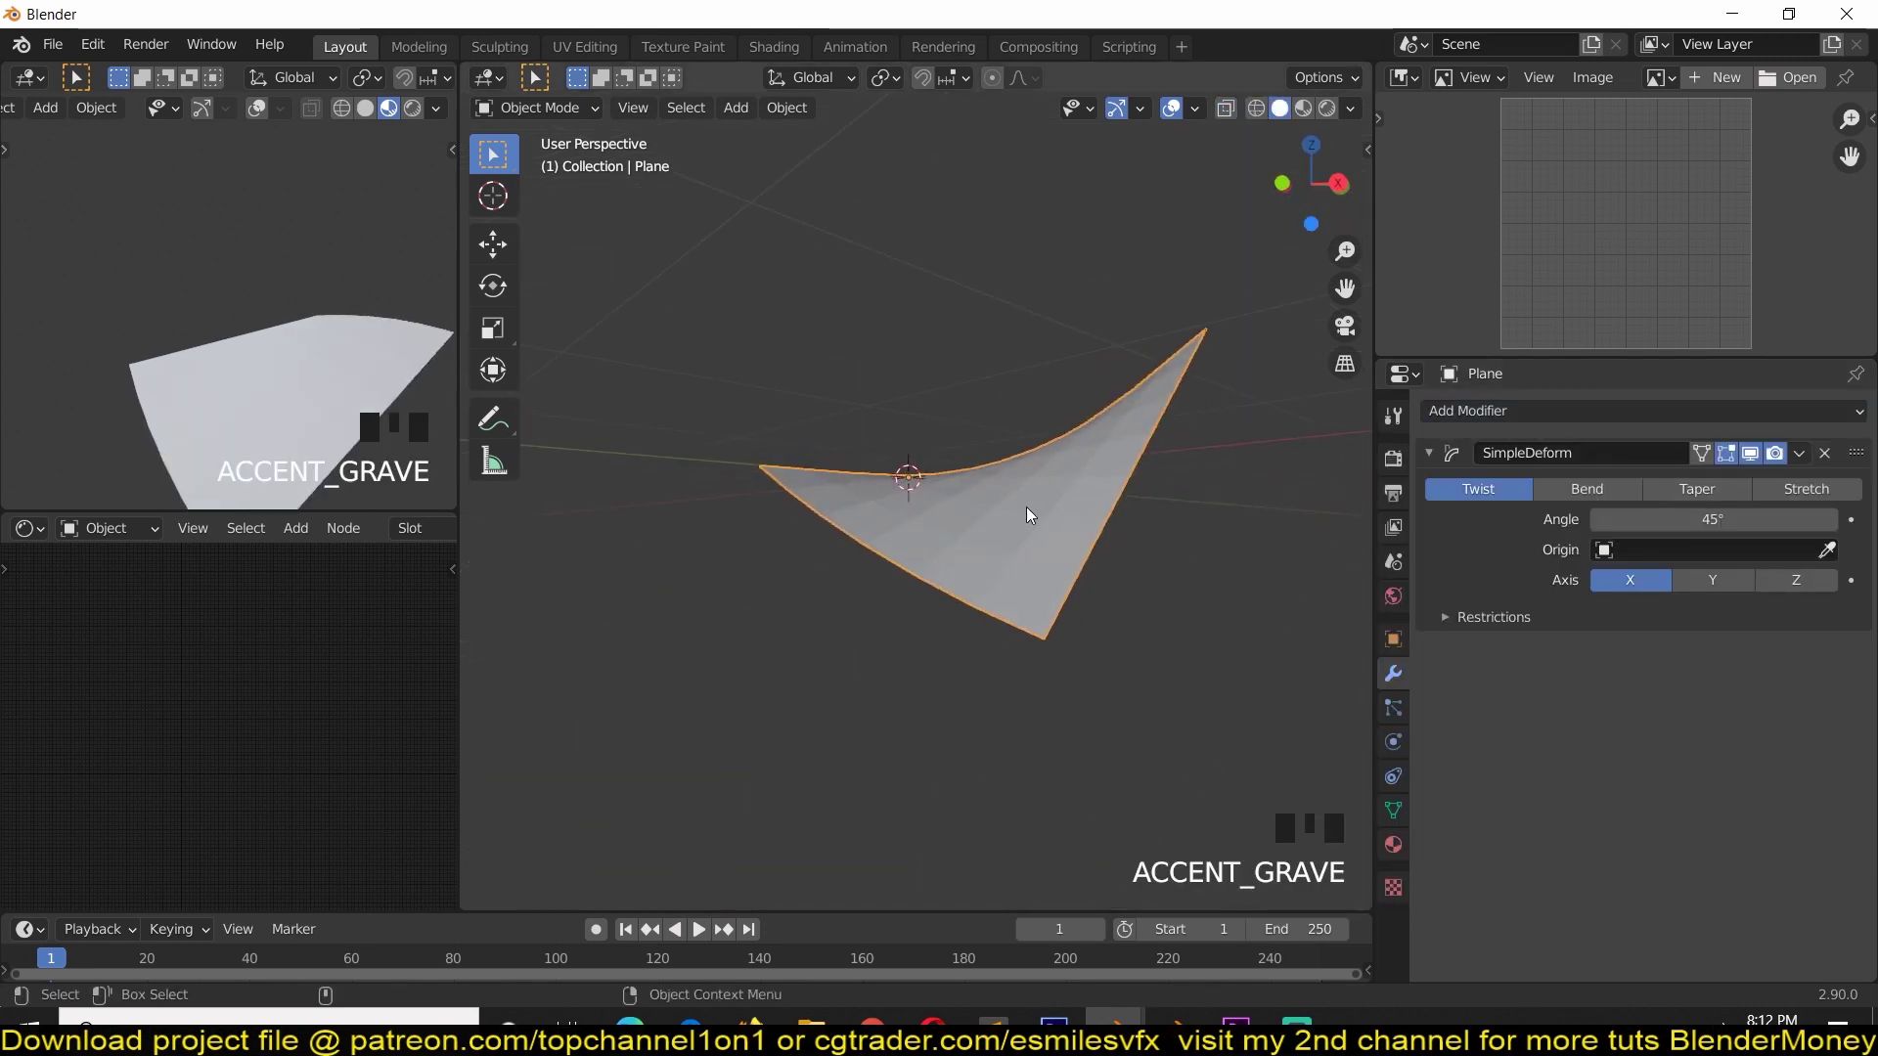
{"action": "mouse_move", "coordinate": [1712, 519]}
{"action": "left_mouse_down"}
{"action": "mouse_move", "coordinate": [1630, 519]}
{"action": "mouse_move", "coordinate": [1722, 519]}
{"action": "left_mouse_up"}
{"action": "left_click", "coordinate": [1587, 489]}
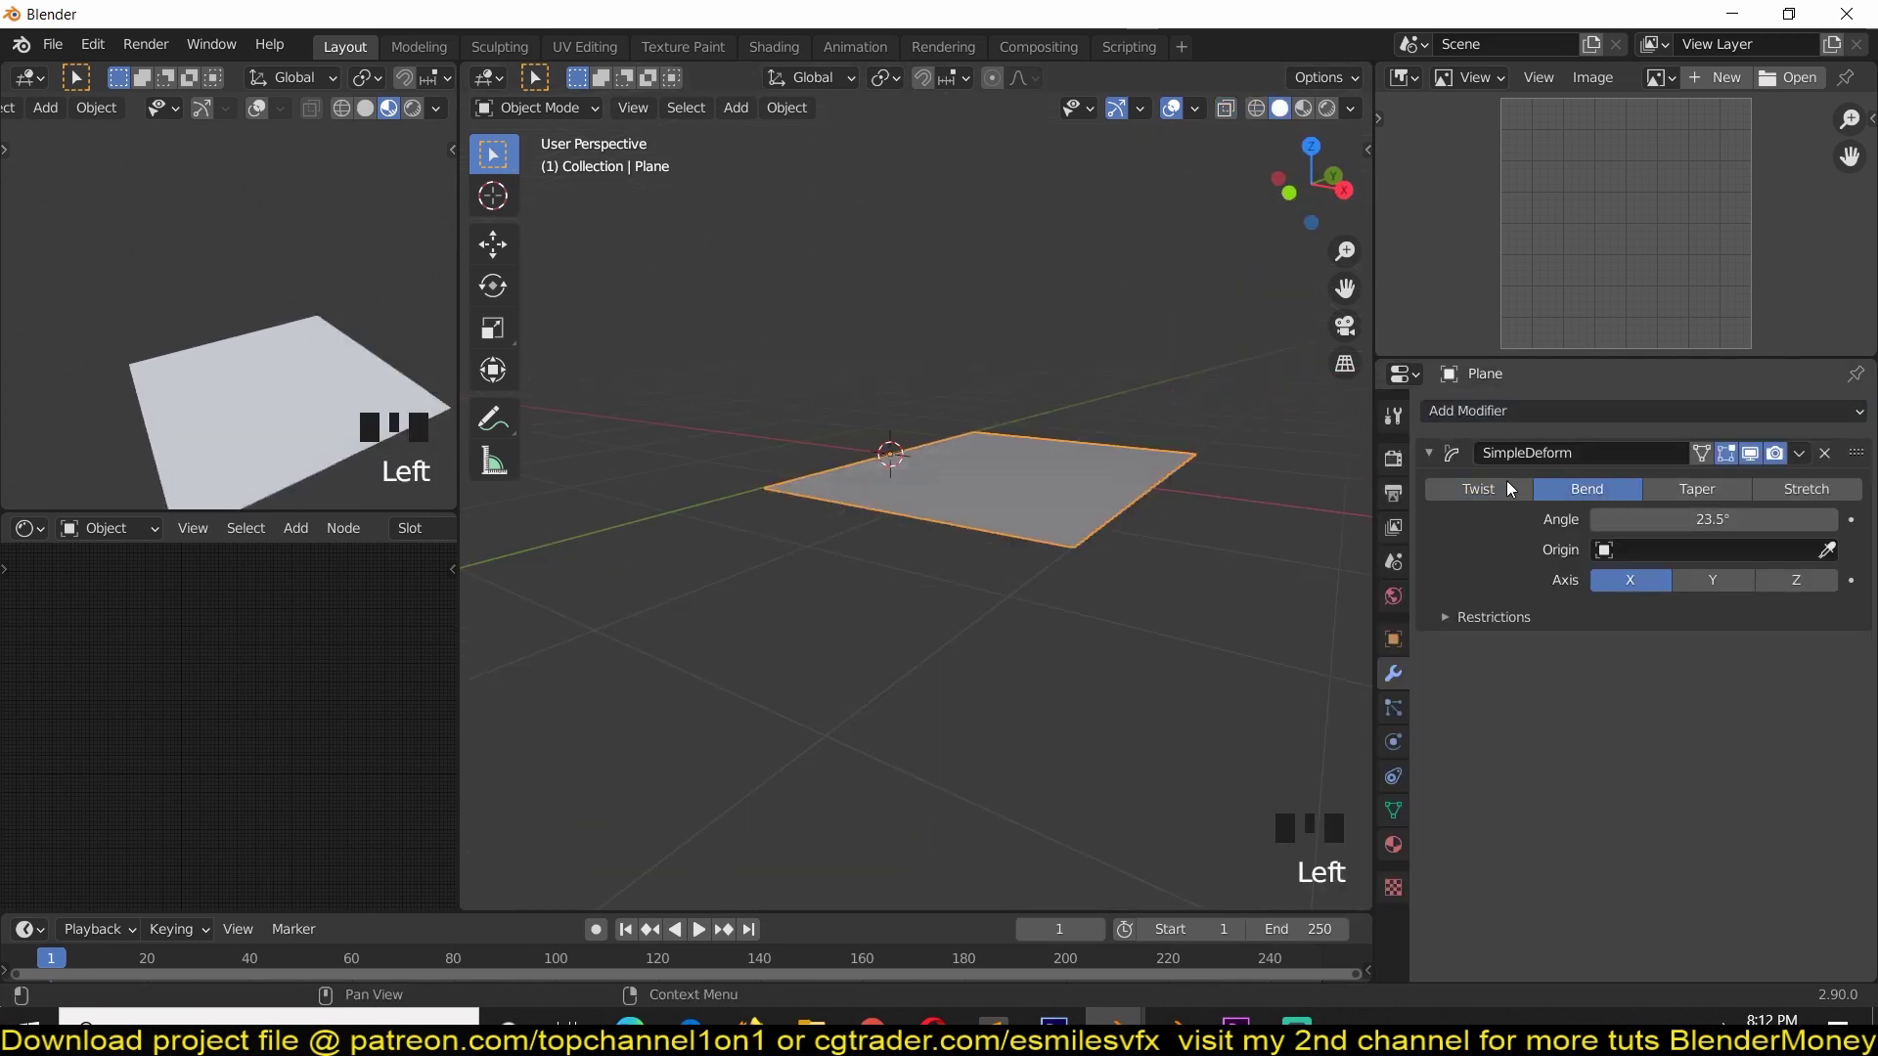
{"action": "key", "text": "grave"}
{"action": "left_click", "coordinate": [1796, 580]}
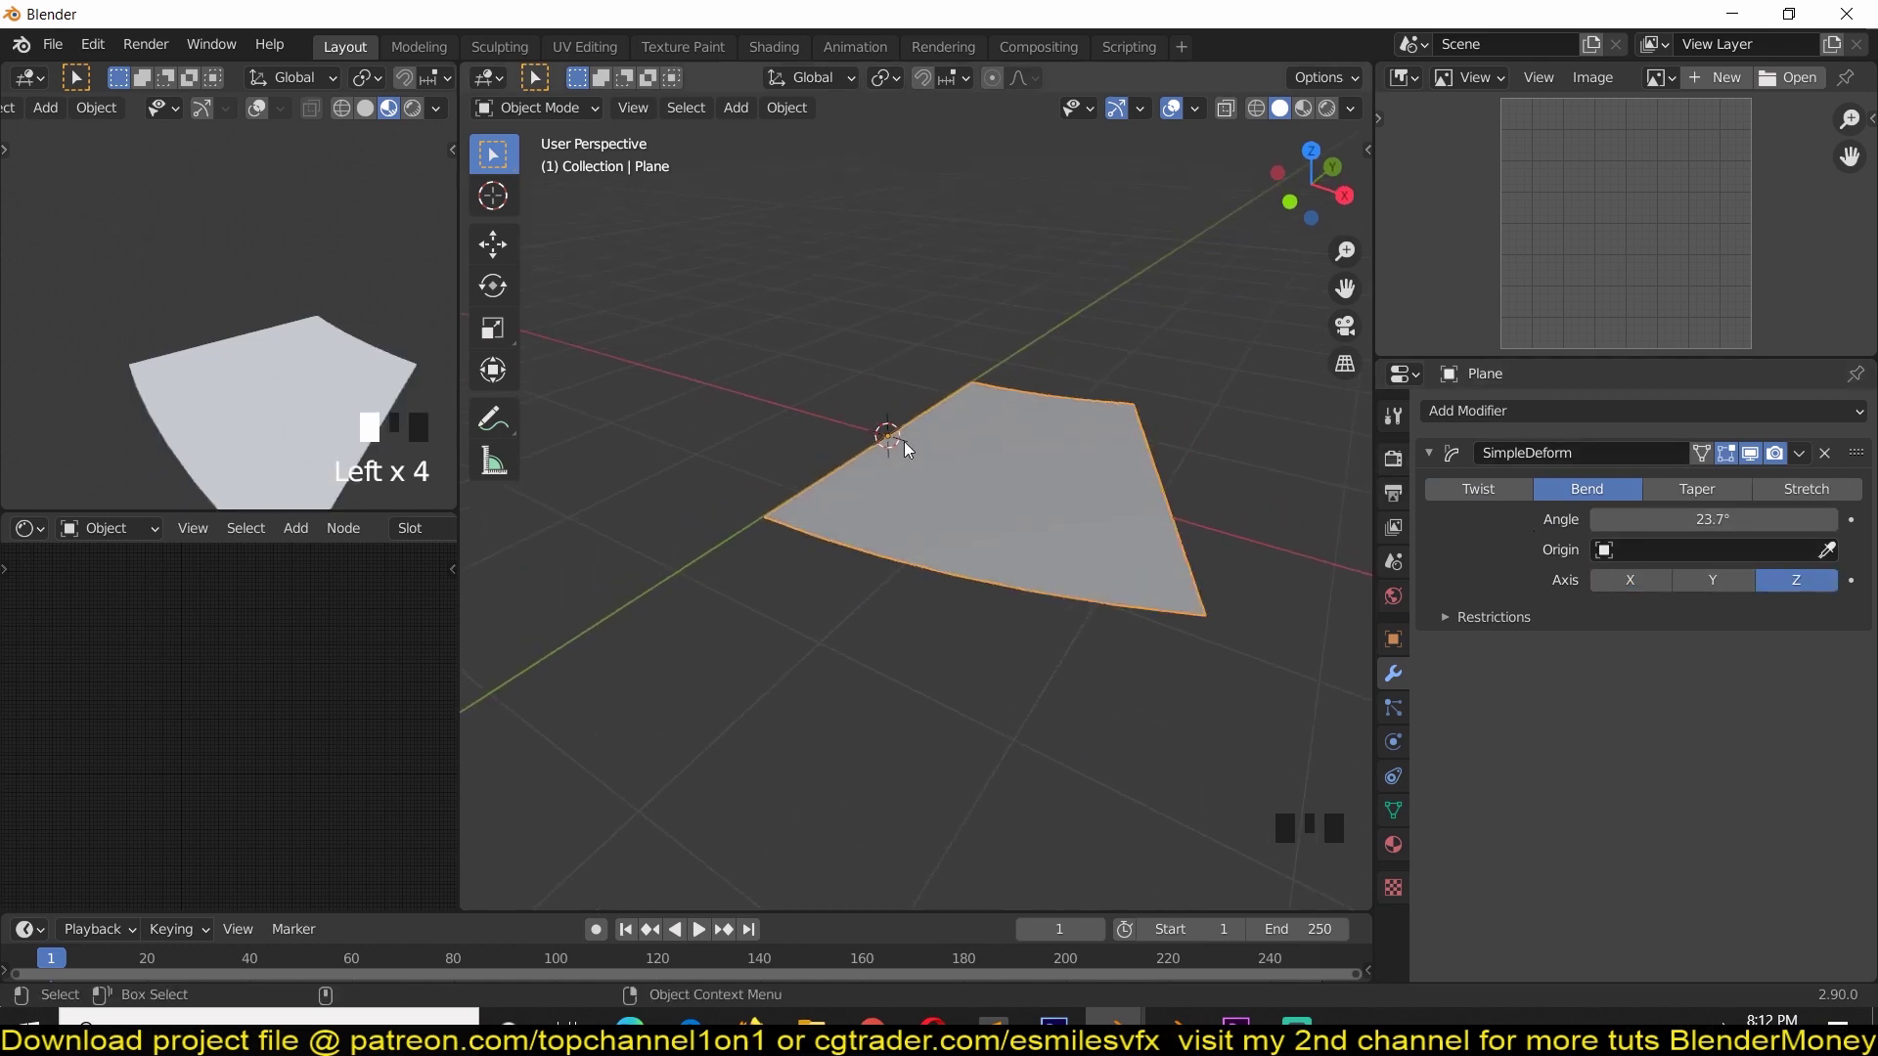
{"action": "key", "text": "shift+a"}
Add a single-arrow empty, set it as the bend's origin, and rotate it 90° on X.
{"action": "mouse_move", "coordinate": [822, 641]}
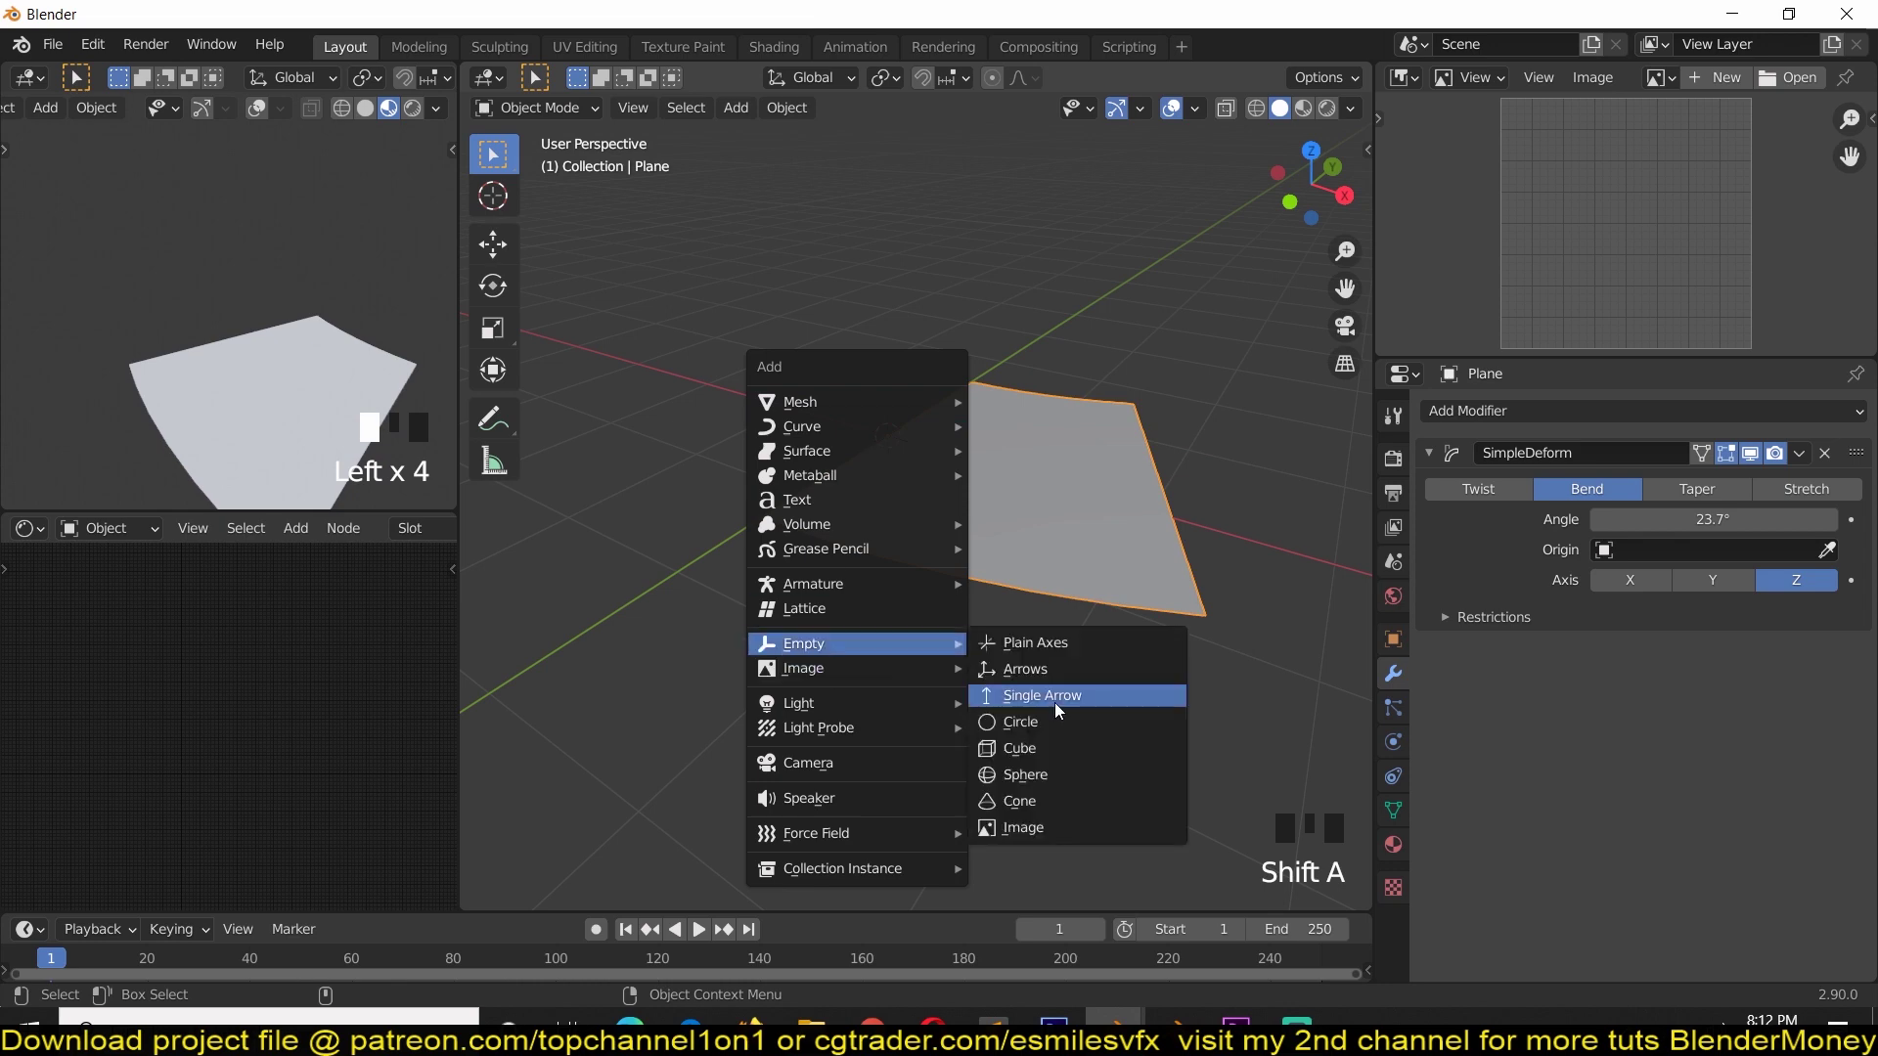
{"action": "left_click", "coordinate": [1022, 692]}
{"action": "left_click", "coordinate": [1043, 516]}
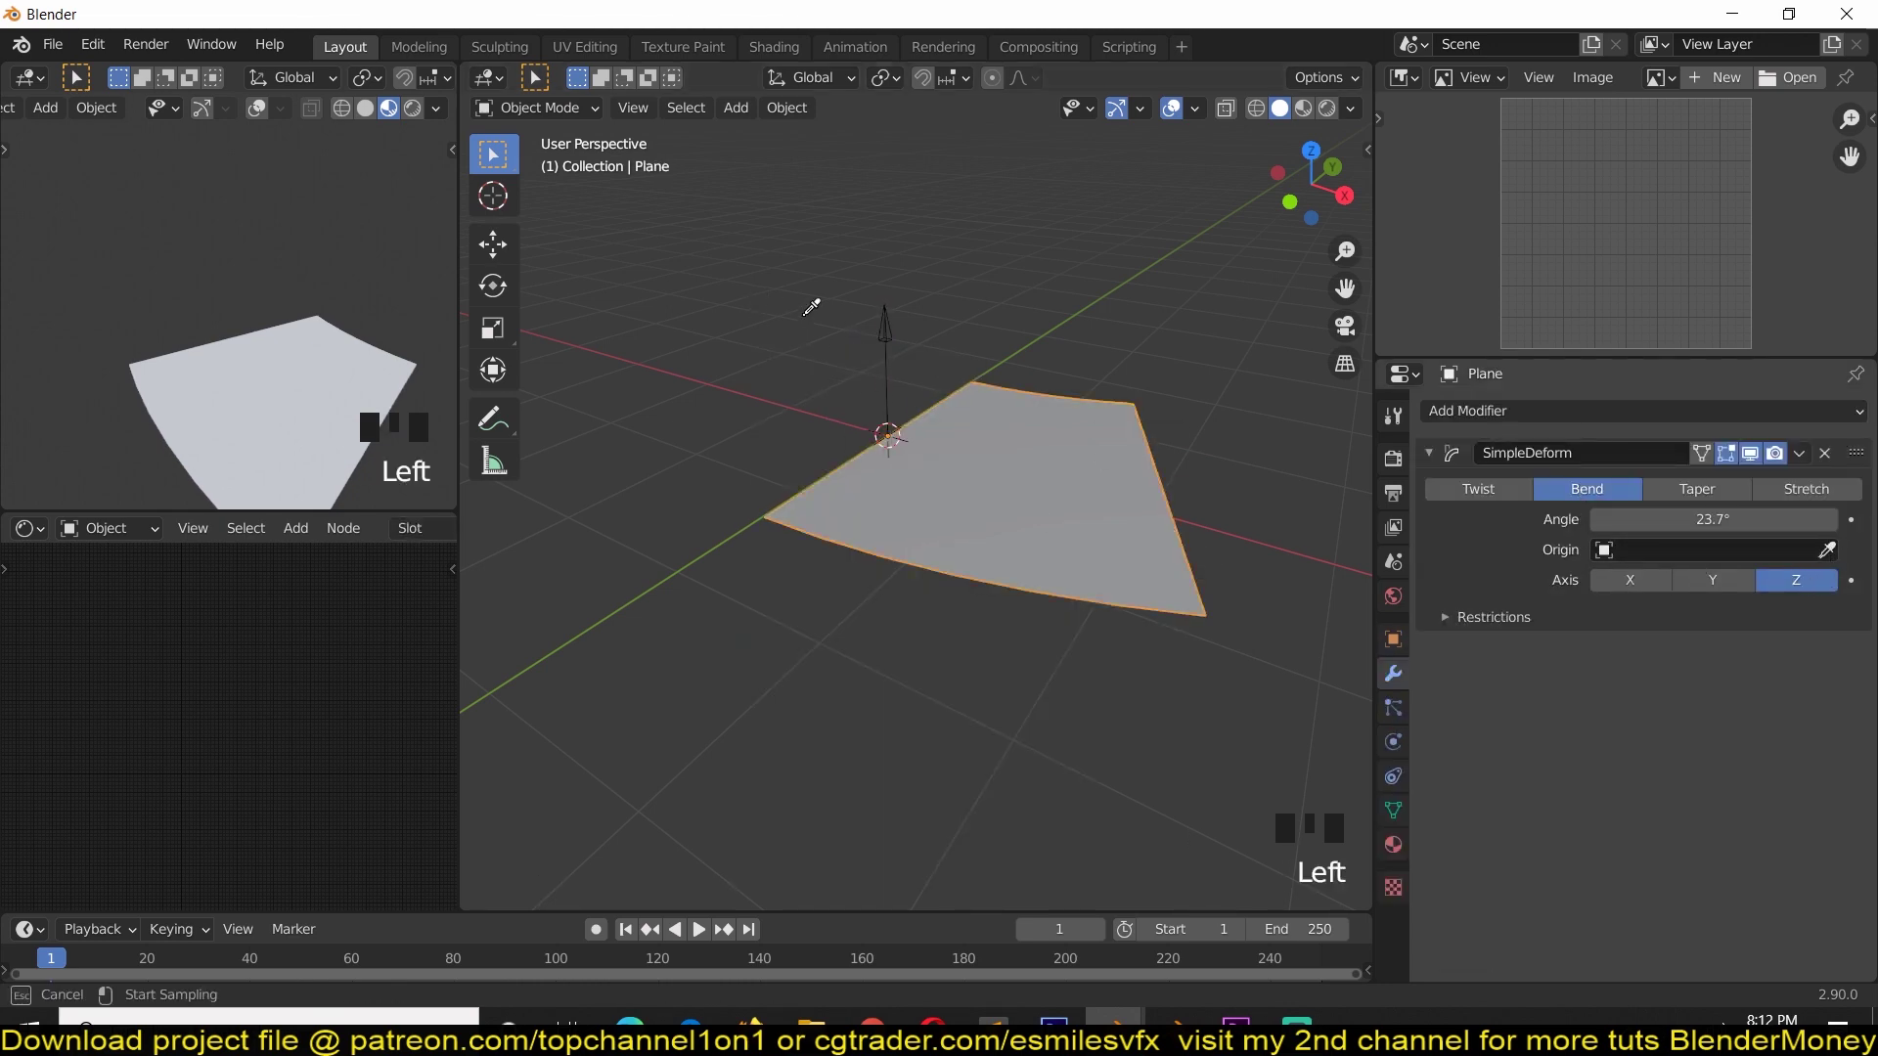
{"action": "left_click", "coordinate": [885, 328]}
{"action": "left_click", "coordinate": [884, 328]}
{"action": "type", "text": "r"}
{"action": "type", "text": "x"}
{"action": "type", "text": "90"}
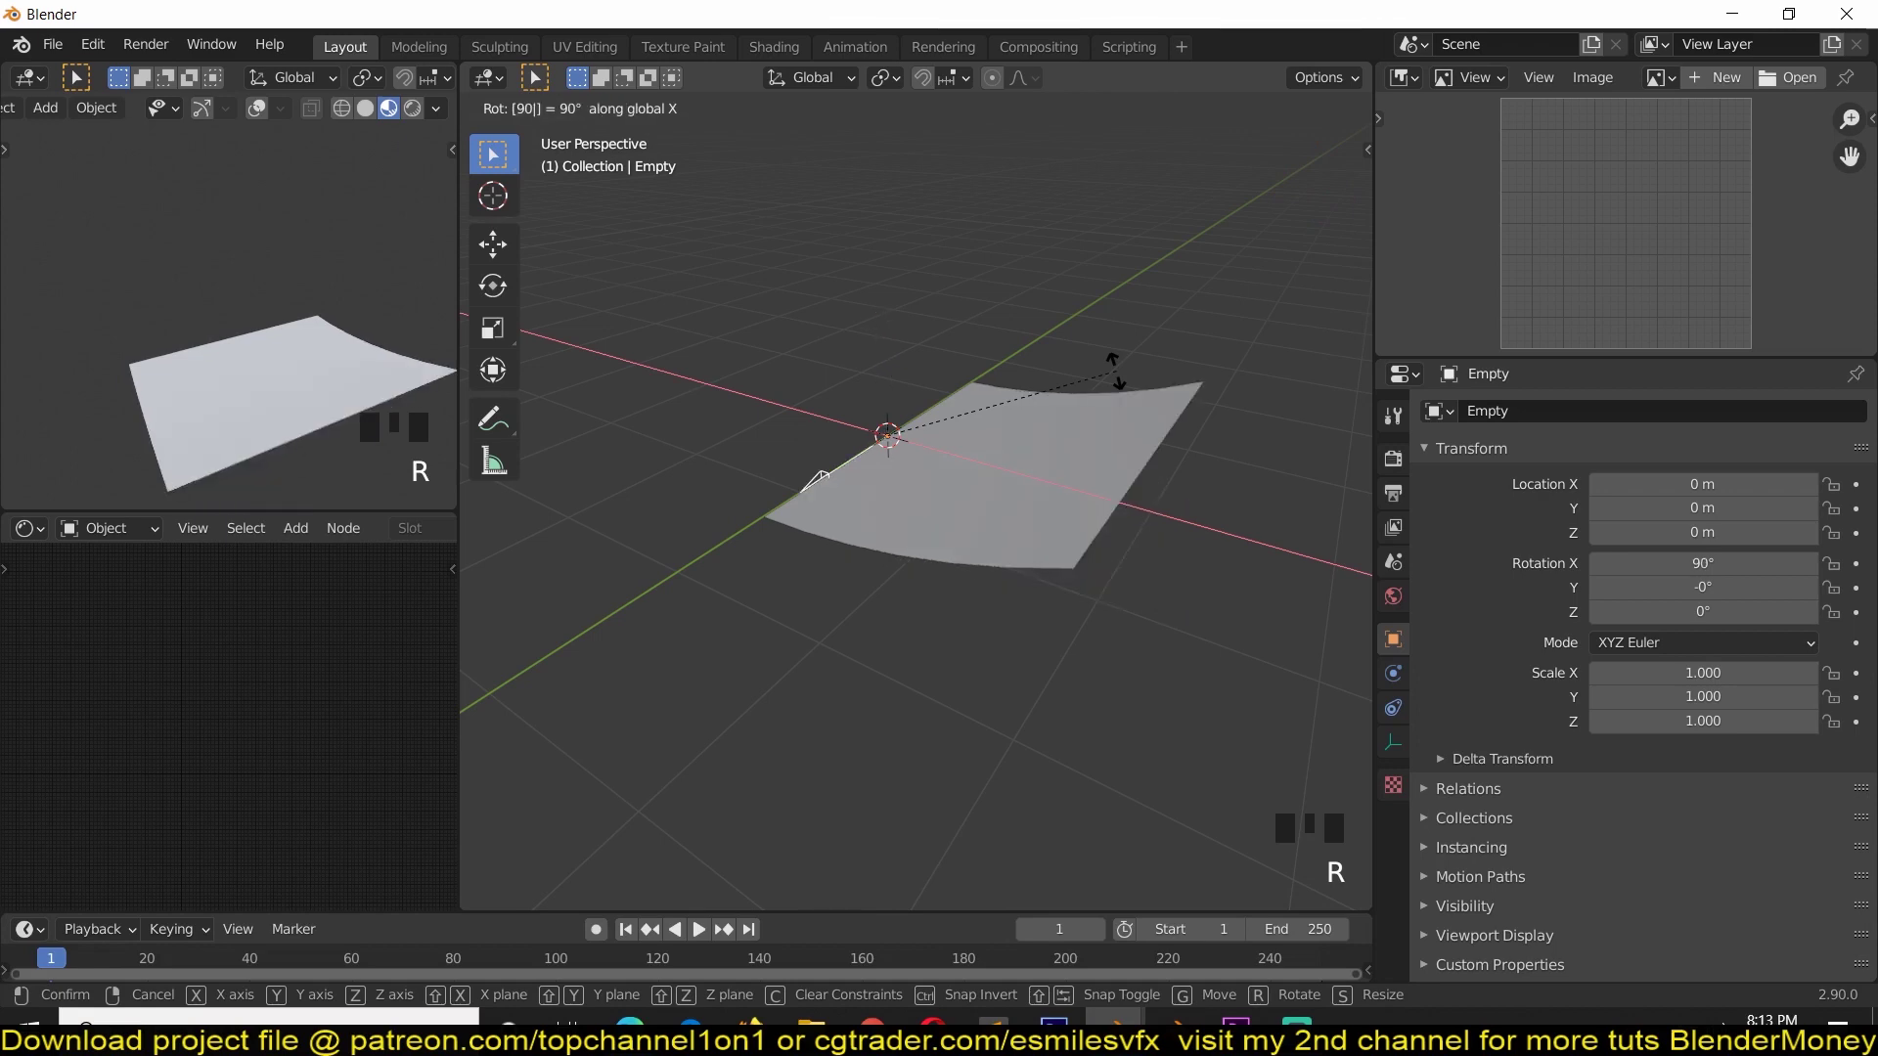
{"action": "key", "text": "Return"}
Reselect the plane and raise the bend angle to 37.4°.
{"action": "middle_click_drag", "start_coordinate": [1117, 377], "coordinate": [1219, 391]}
{"action": "left_click", "coordinate": [1106, 479]}
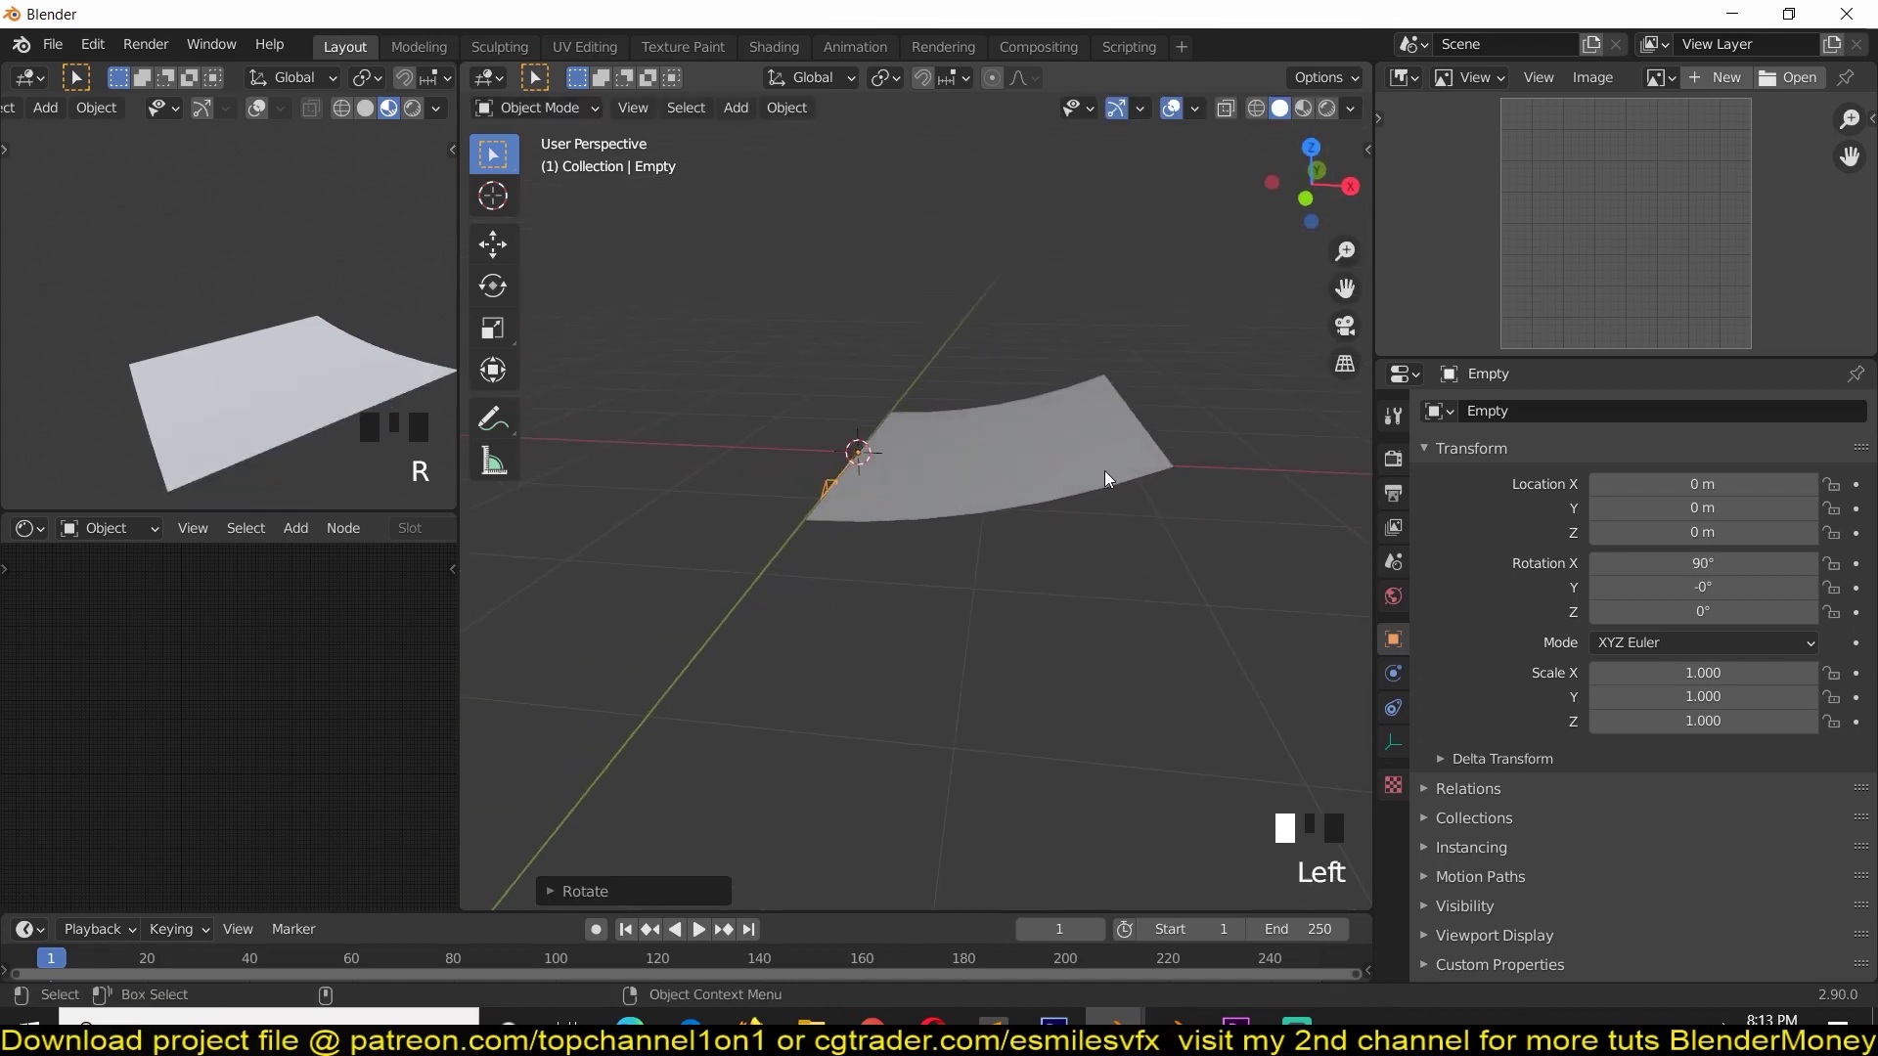
{"action": "left_click", "coordinate": [1108, 479]}
{"action": "left_click_drag", "start_coordinate": [1710, 522], "coordinate": [1839, 522]}
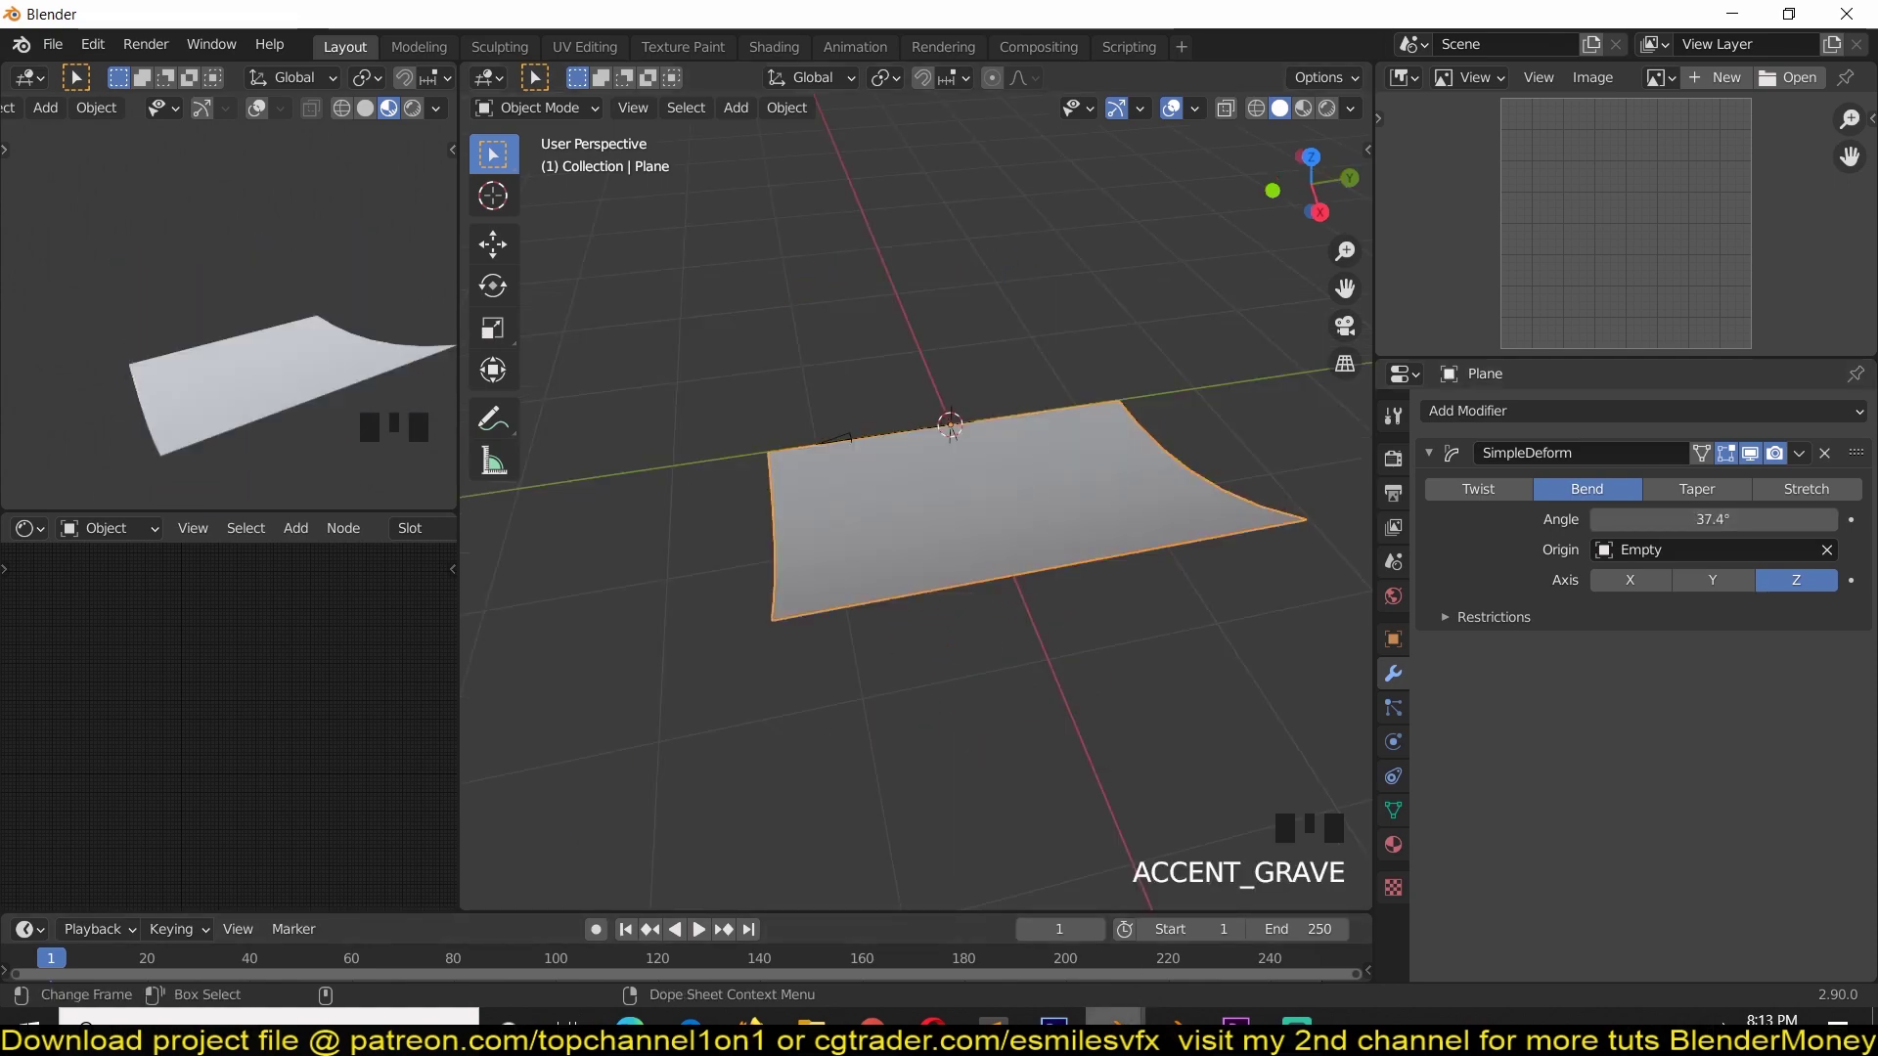
{"action": "mouse_move", "coordinate": [1113, 1022]}
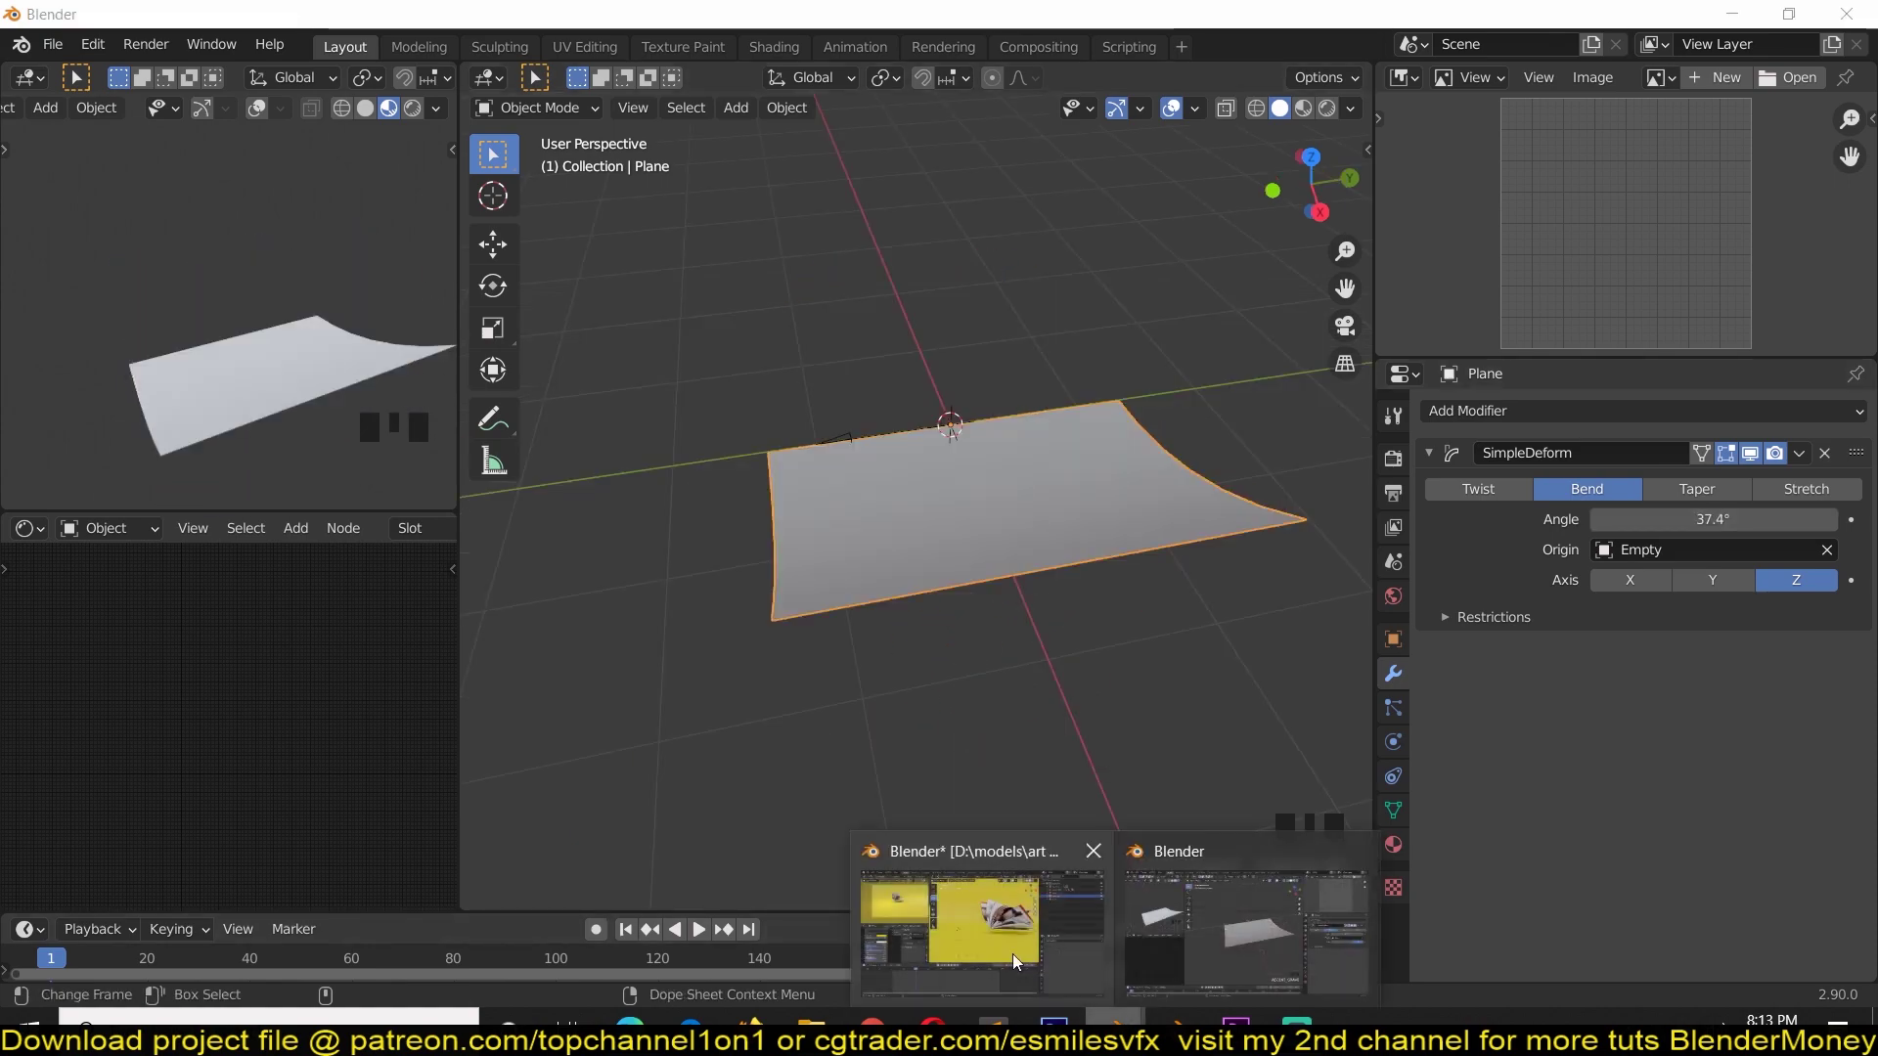
{"action": "left_click", "coordinate": [1012, 954]}
Rewind the page flip.blend animation to the start and play the magazine pages turning.
{"action": "middle_click_drag", "start_coordinate": [1206, 548], "coordinate": [1036, 371]}
{"action": "right_click_drag", "start_coordinate": [391, 814], "coordinate": [229, 814]}
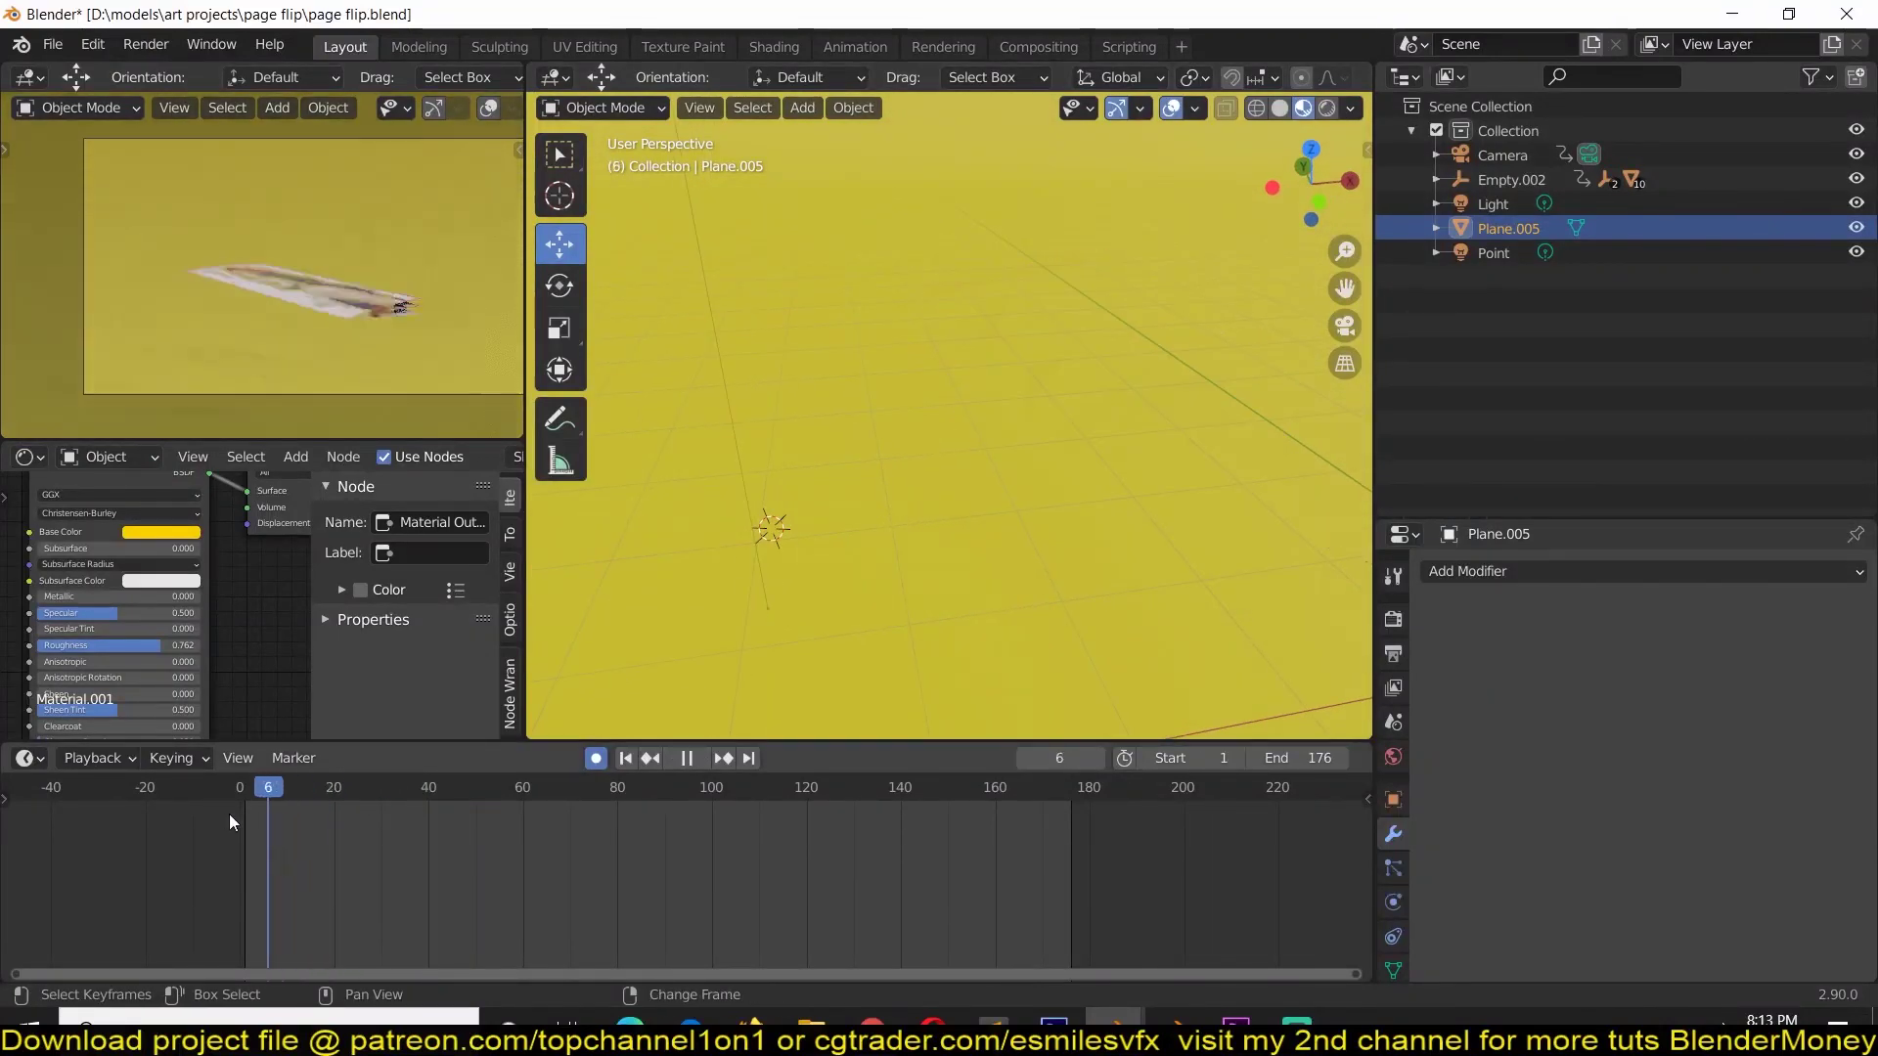
{"action": "key", "text": "space"}
{"action": "key", "text": "space"}
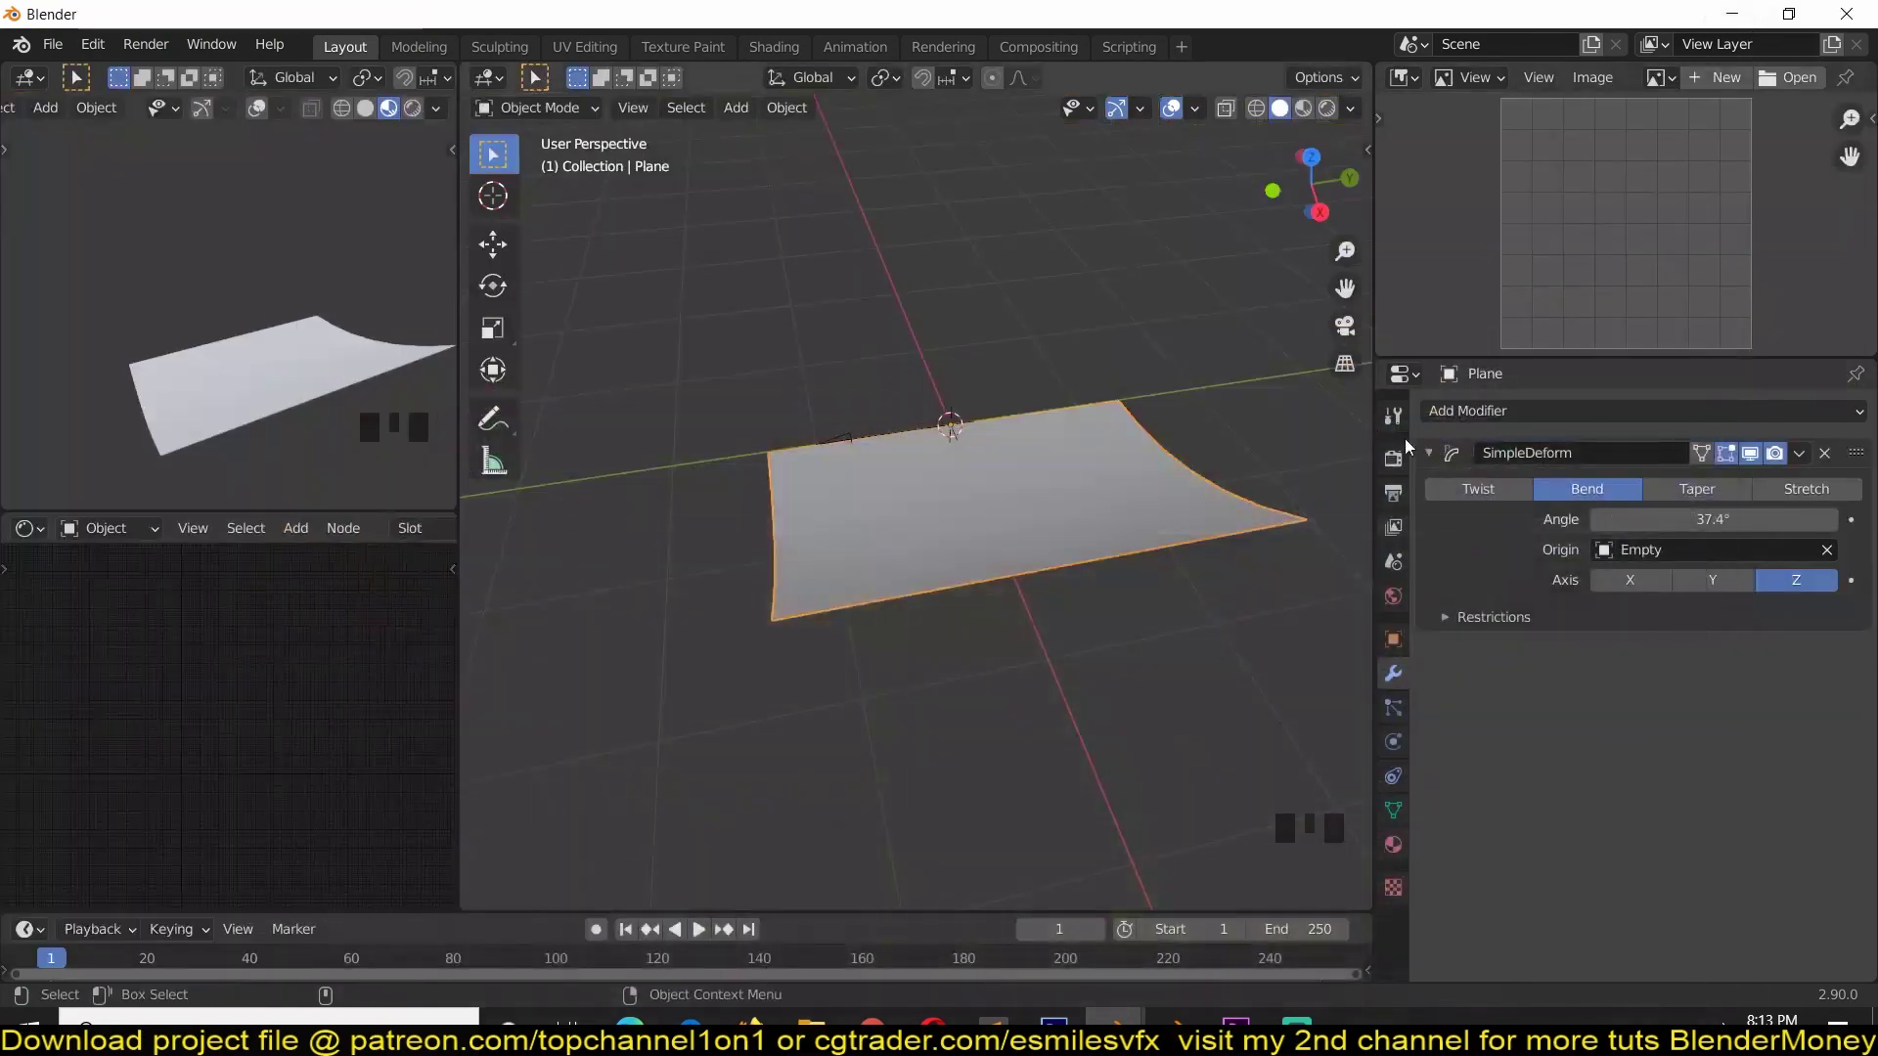
Add a second Simple Deform modifier and move it above the bend in the stack.
{"action": "left_click", "coordinate": [1487, 411]}
{"action": "left_click", "coordinate": [1635, 701]}
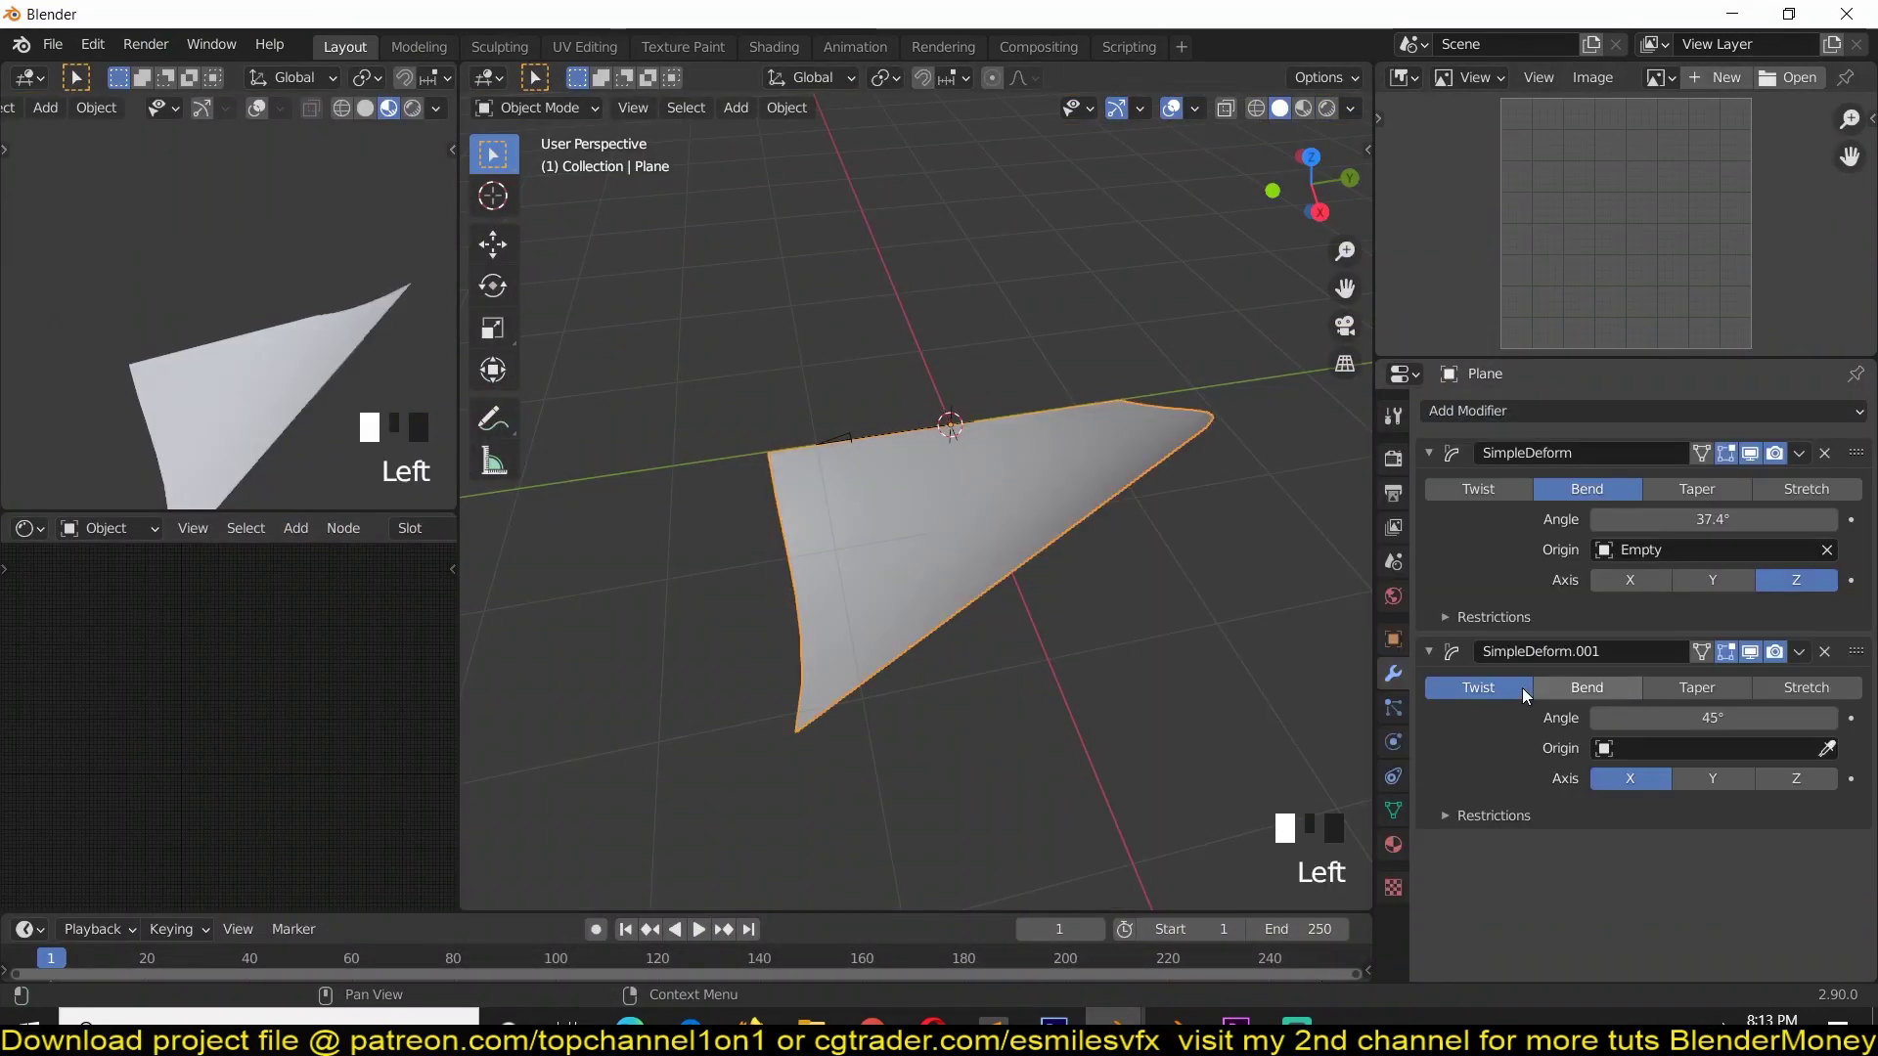
{"action": "key", "text": "grave"}
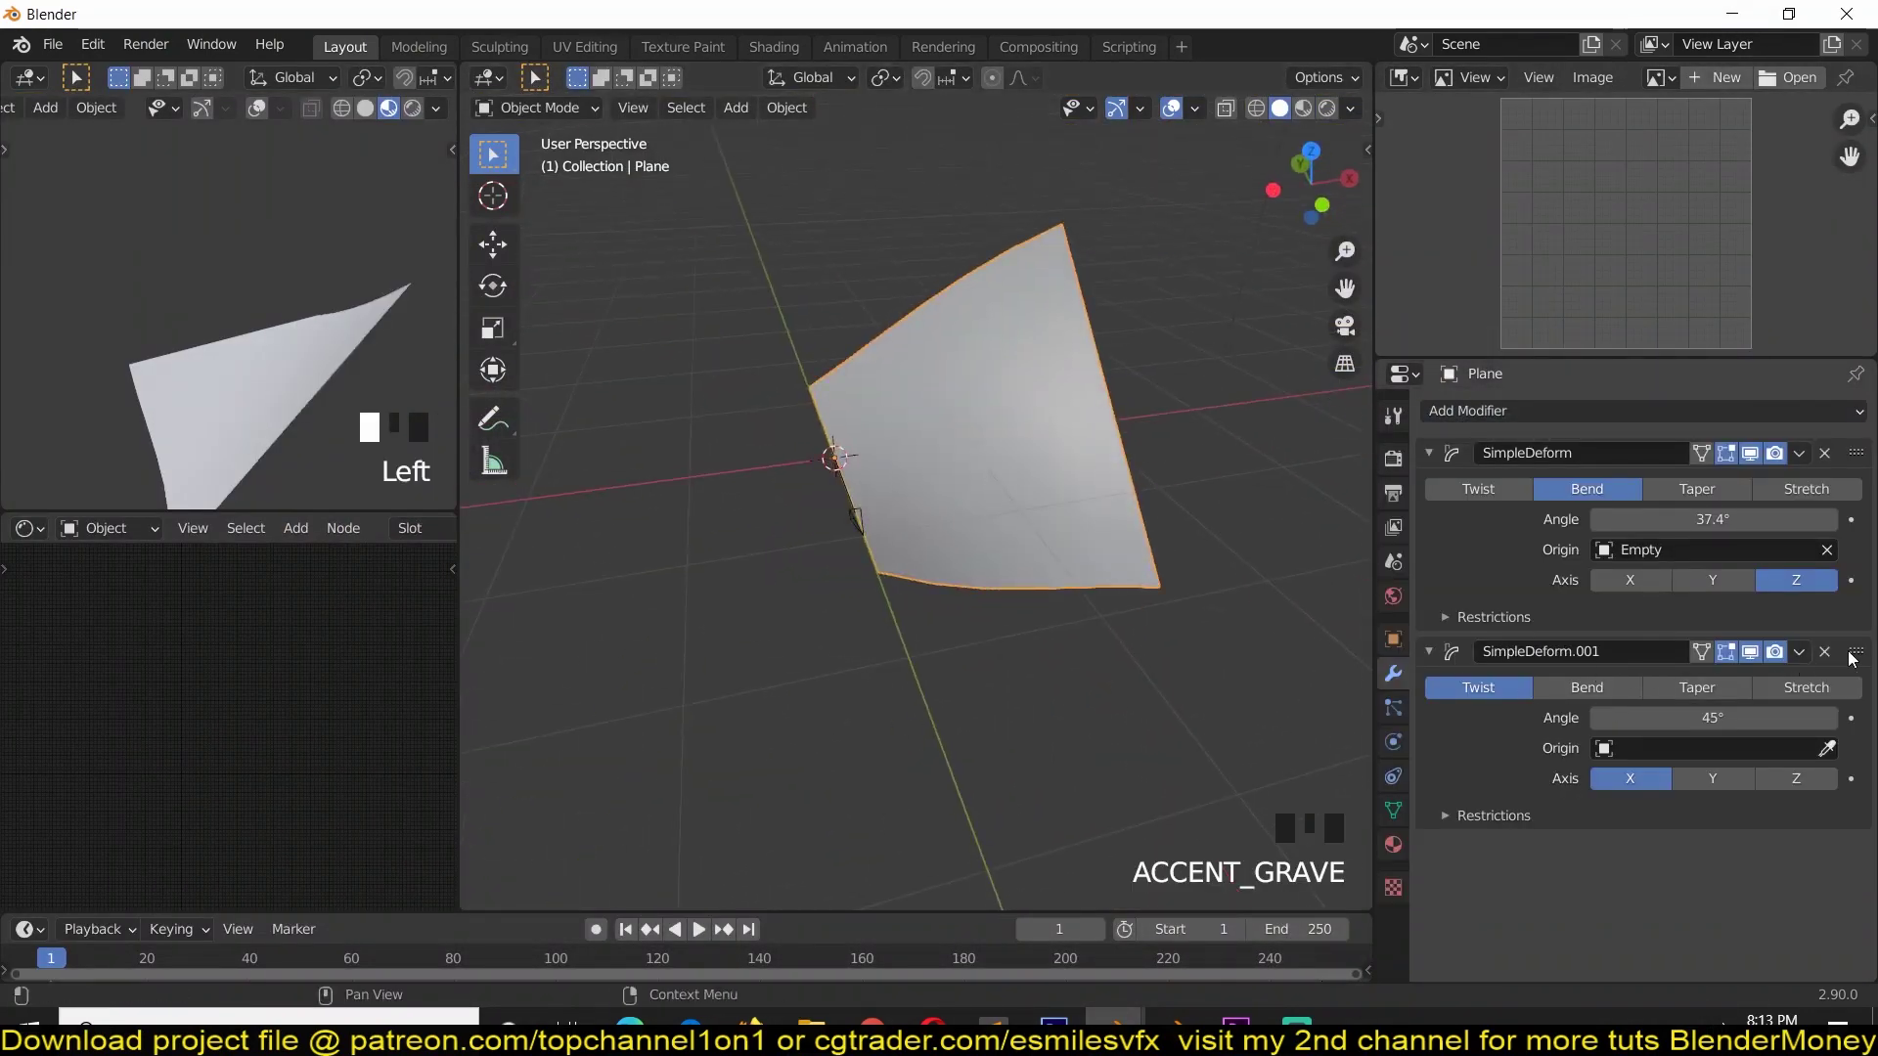
{"action": "left_click_drag", "start_coordinate": [1852, 658], "coordinate": [1848, 455]}
{"action": "middle_click_drag", "start_coordinate": [1094, 444], "coordinate": [975, 370]}
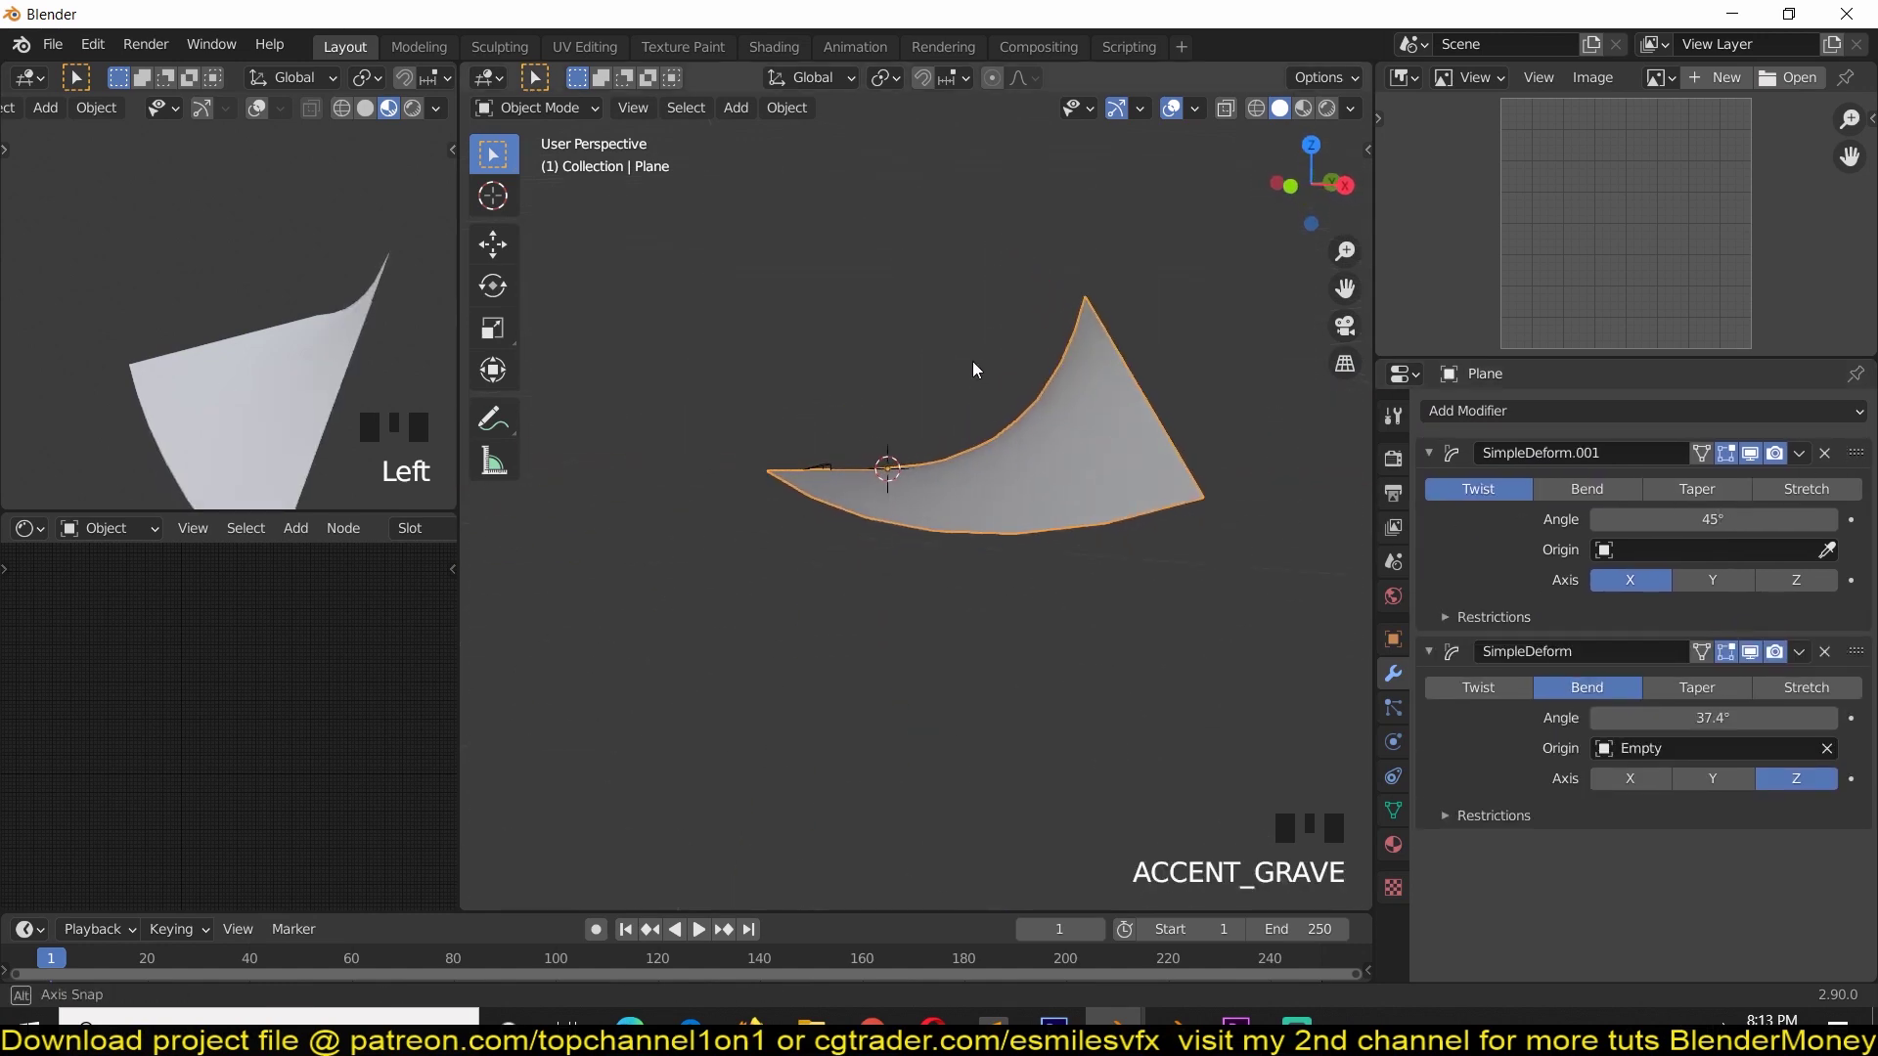
{"action": "key", "text": "grave"}
{"action": "key", "text": "grave"}
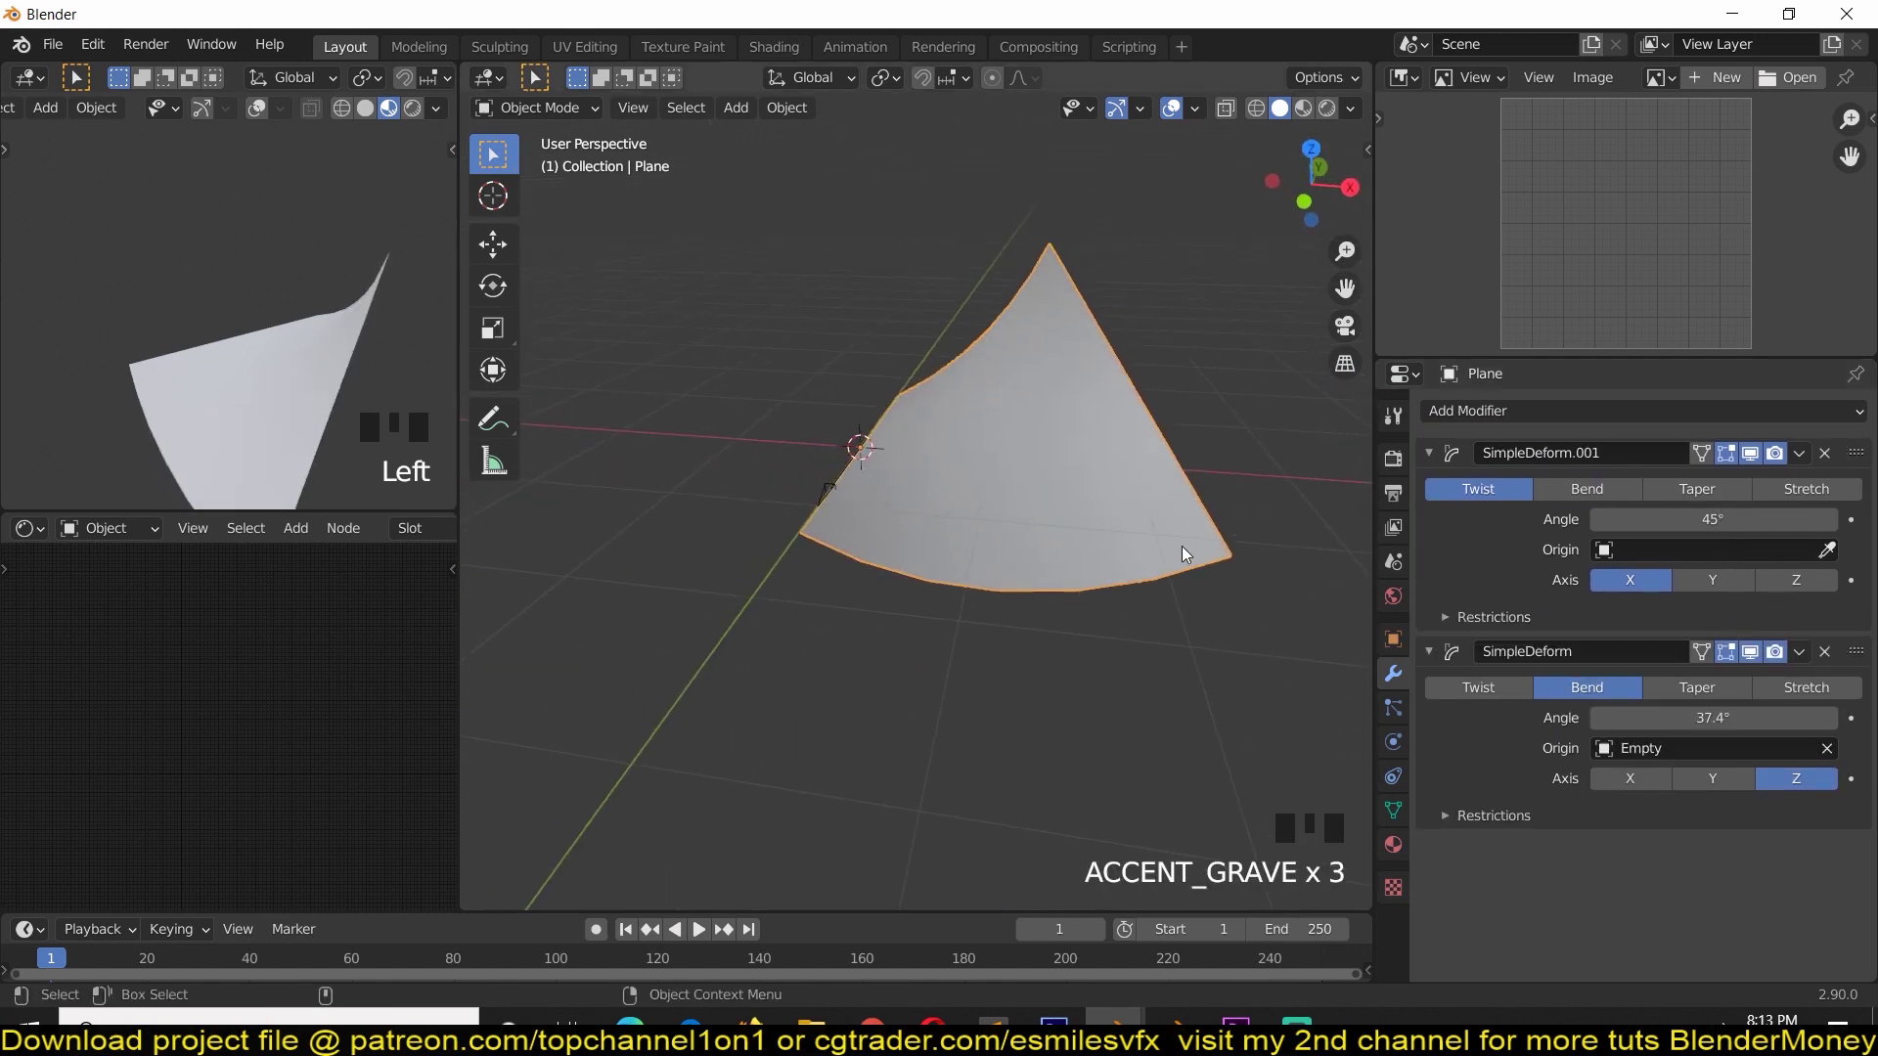
Reduce the twist angle to 7.9° and rotate the plane from the front view.
{"action": "key", "text": "r"}
{"action": "key", "text": "y"}
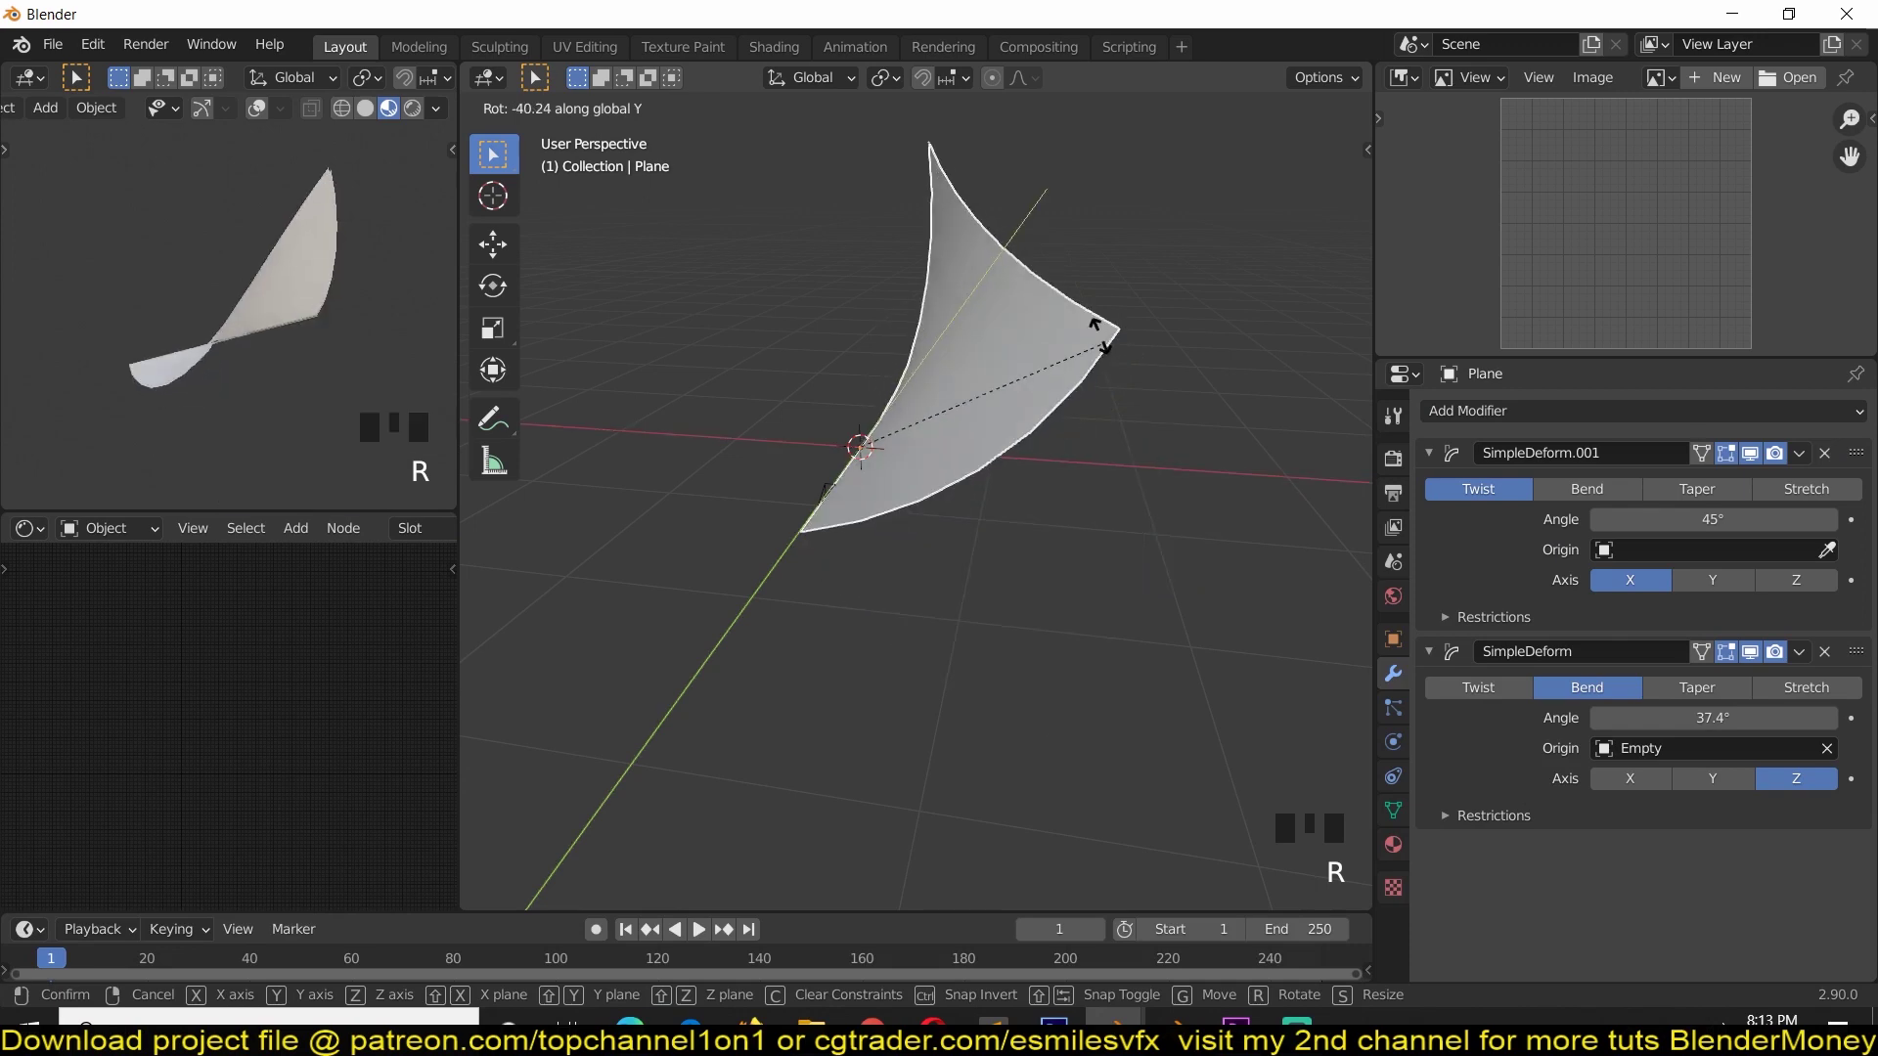
{"action": "right_click", "coordinate": [648, 398]}
{"action": "key", "text": "KP_1"}
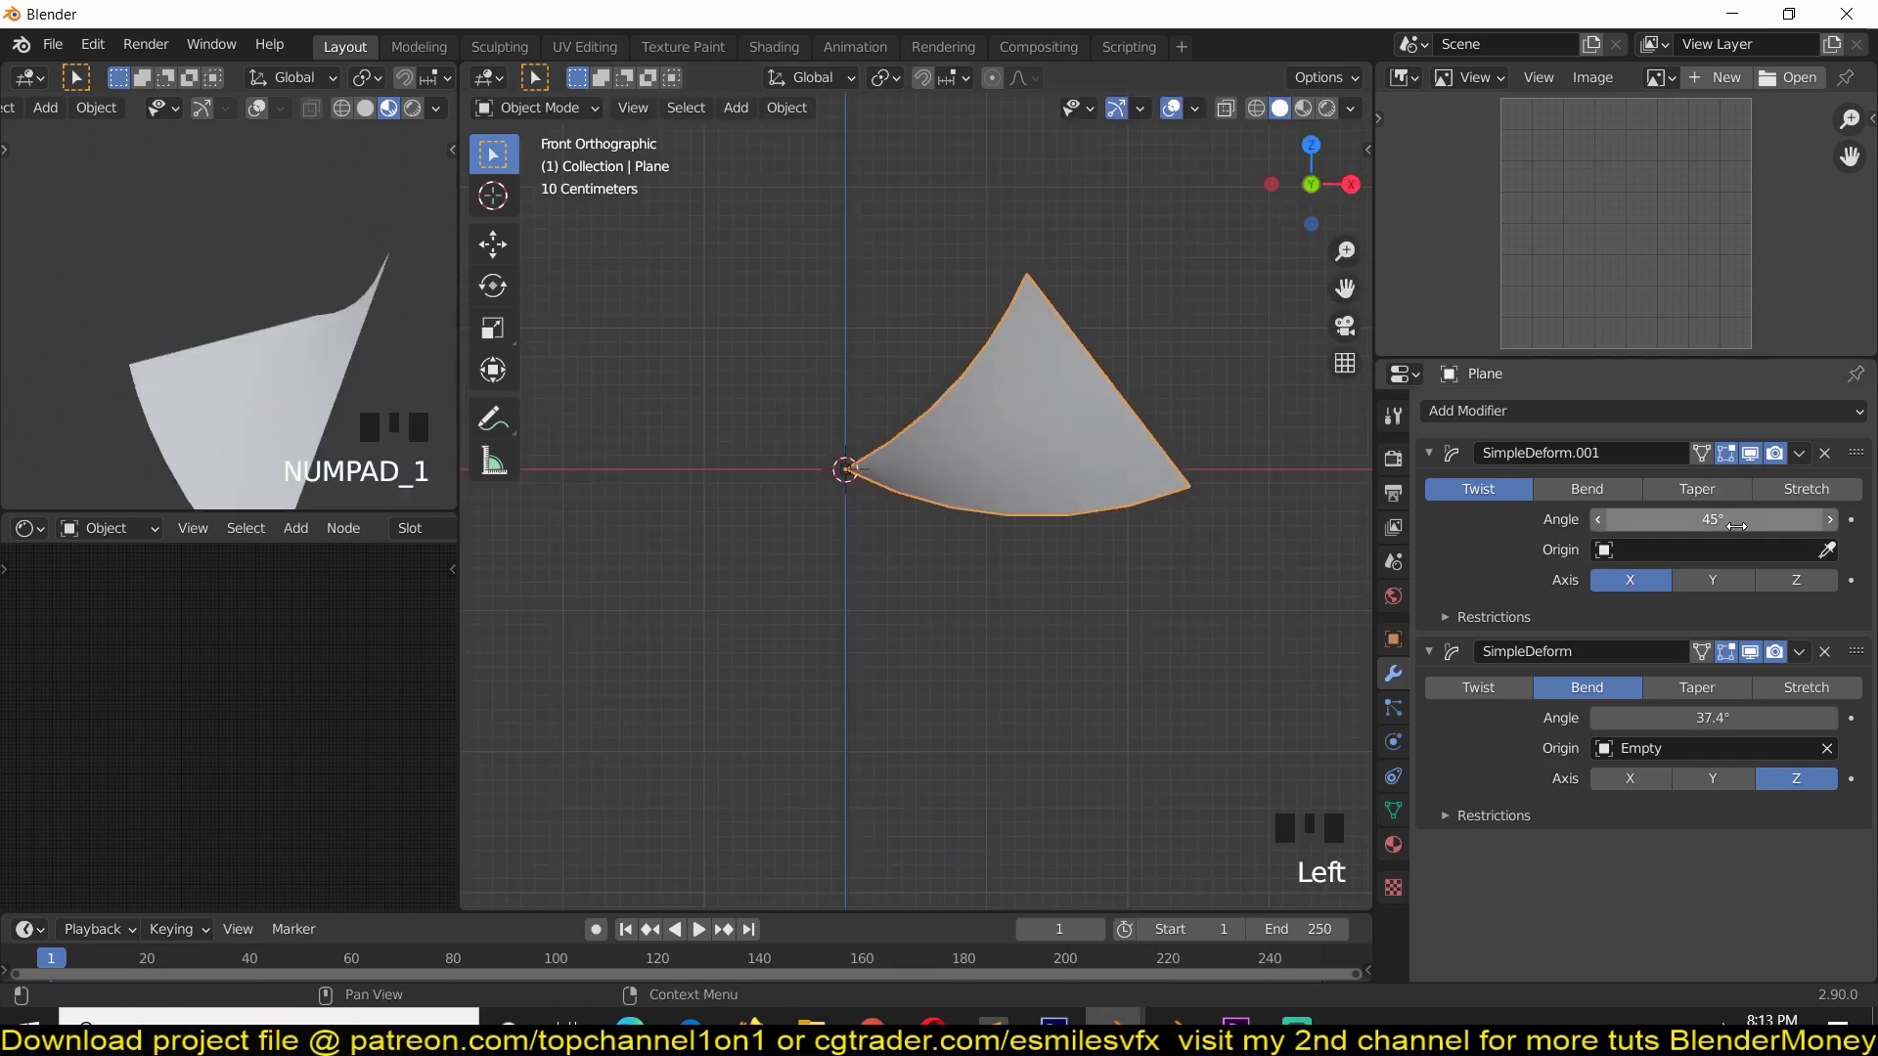
{"action": "left_click_drag", "start_coordinate": [1712, 520], "coordinate": [1152, 470]}
{"action": "key", "text": "r"}
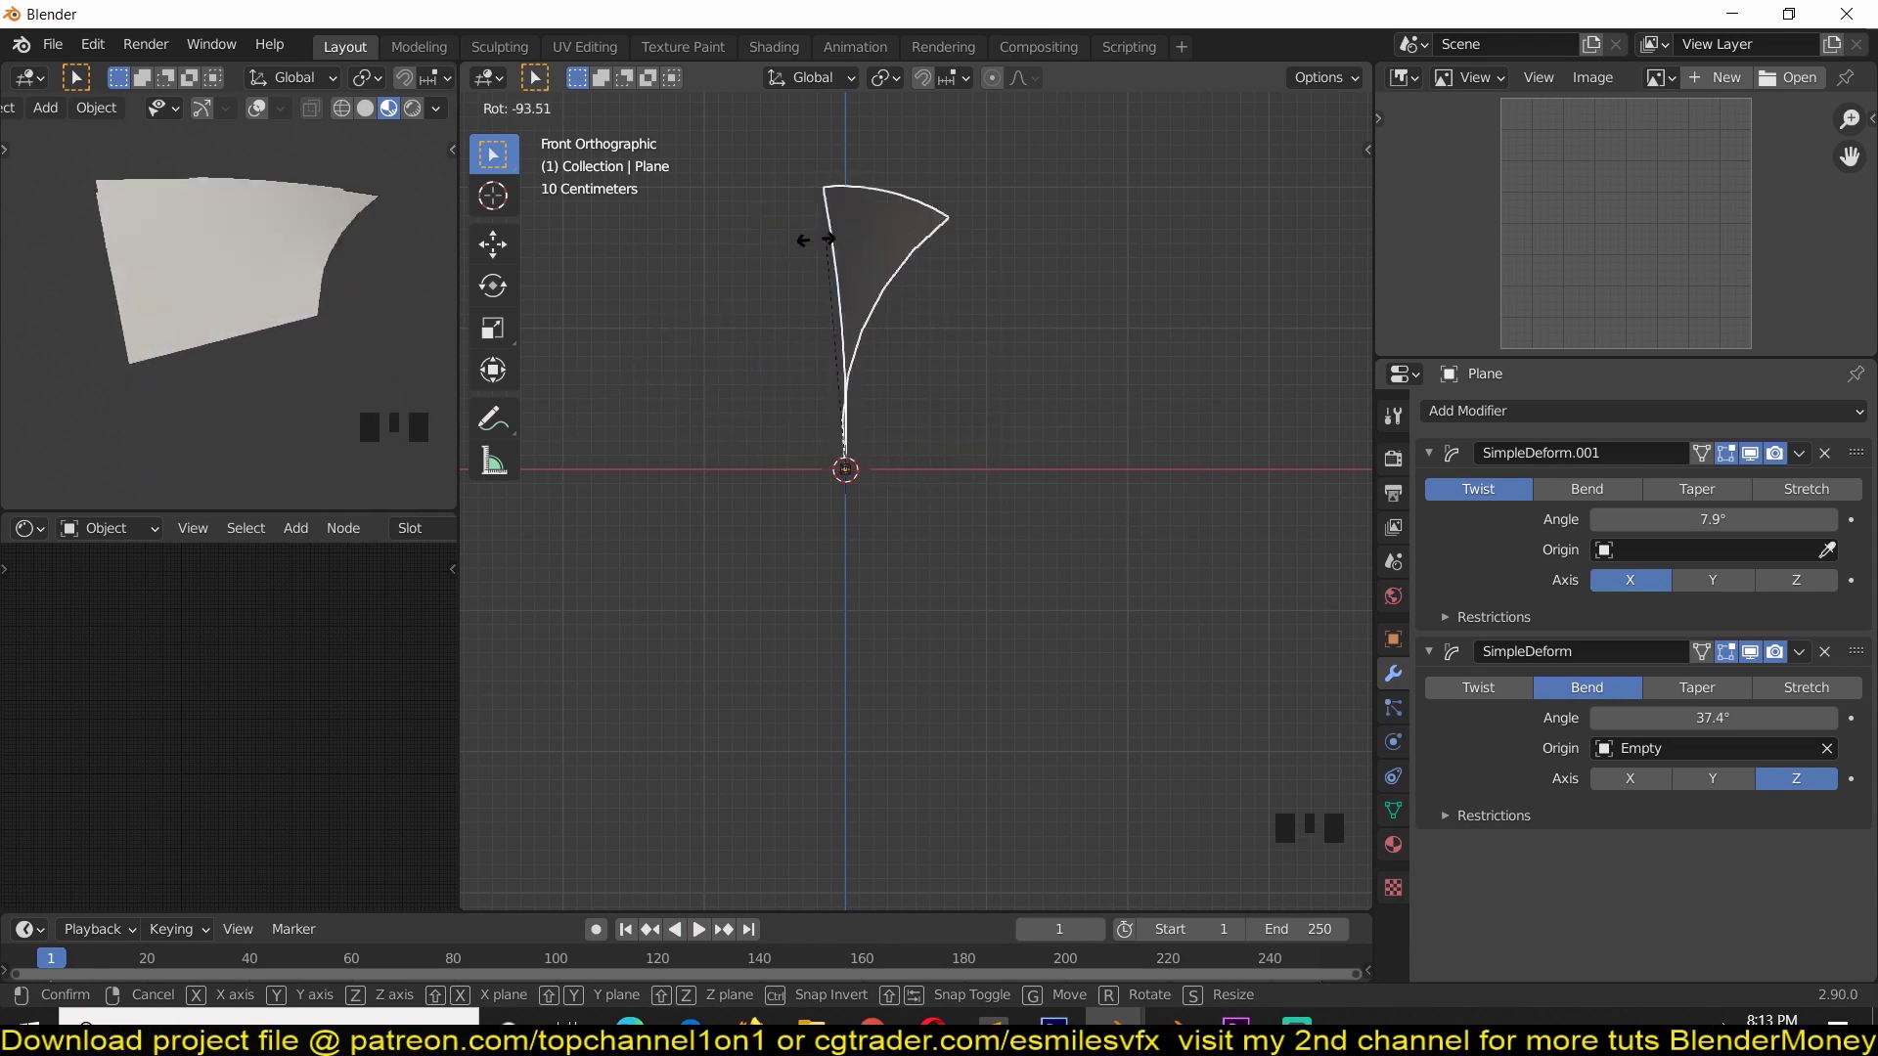
{"action": "left_click", "coordinate": [1084, 416]}
{"action": "key", "text": "grave"}
Parent the arrow Empty to the Plane with Ctrl+P > Object.
{"action": "scroll", "coordinate": [1075, 537], "scroll_direction": "up", "scroll_amount": 2}
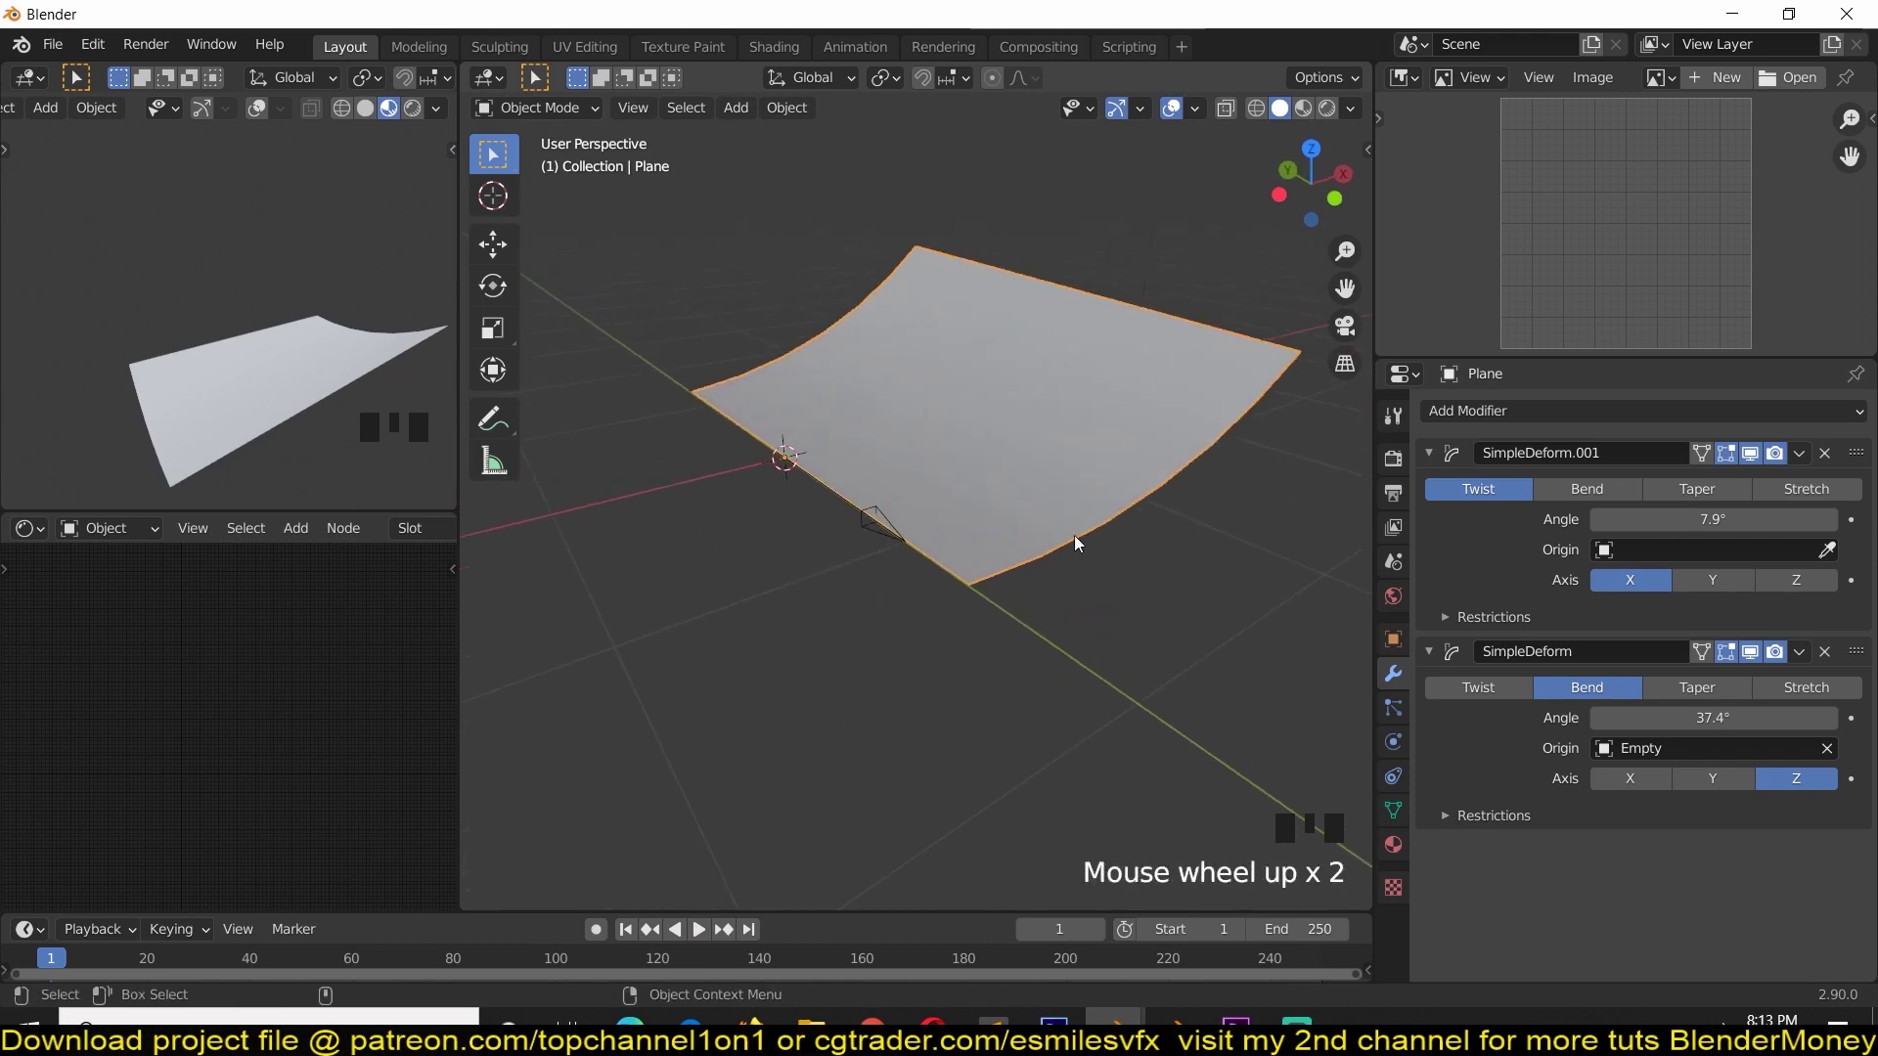
{"action": "left_click", "coordinate": [883, 528]}
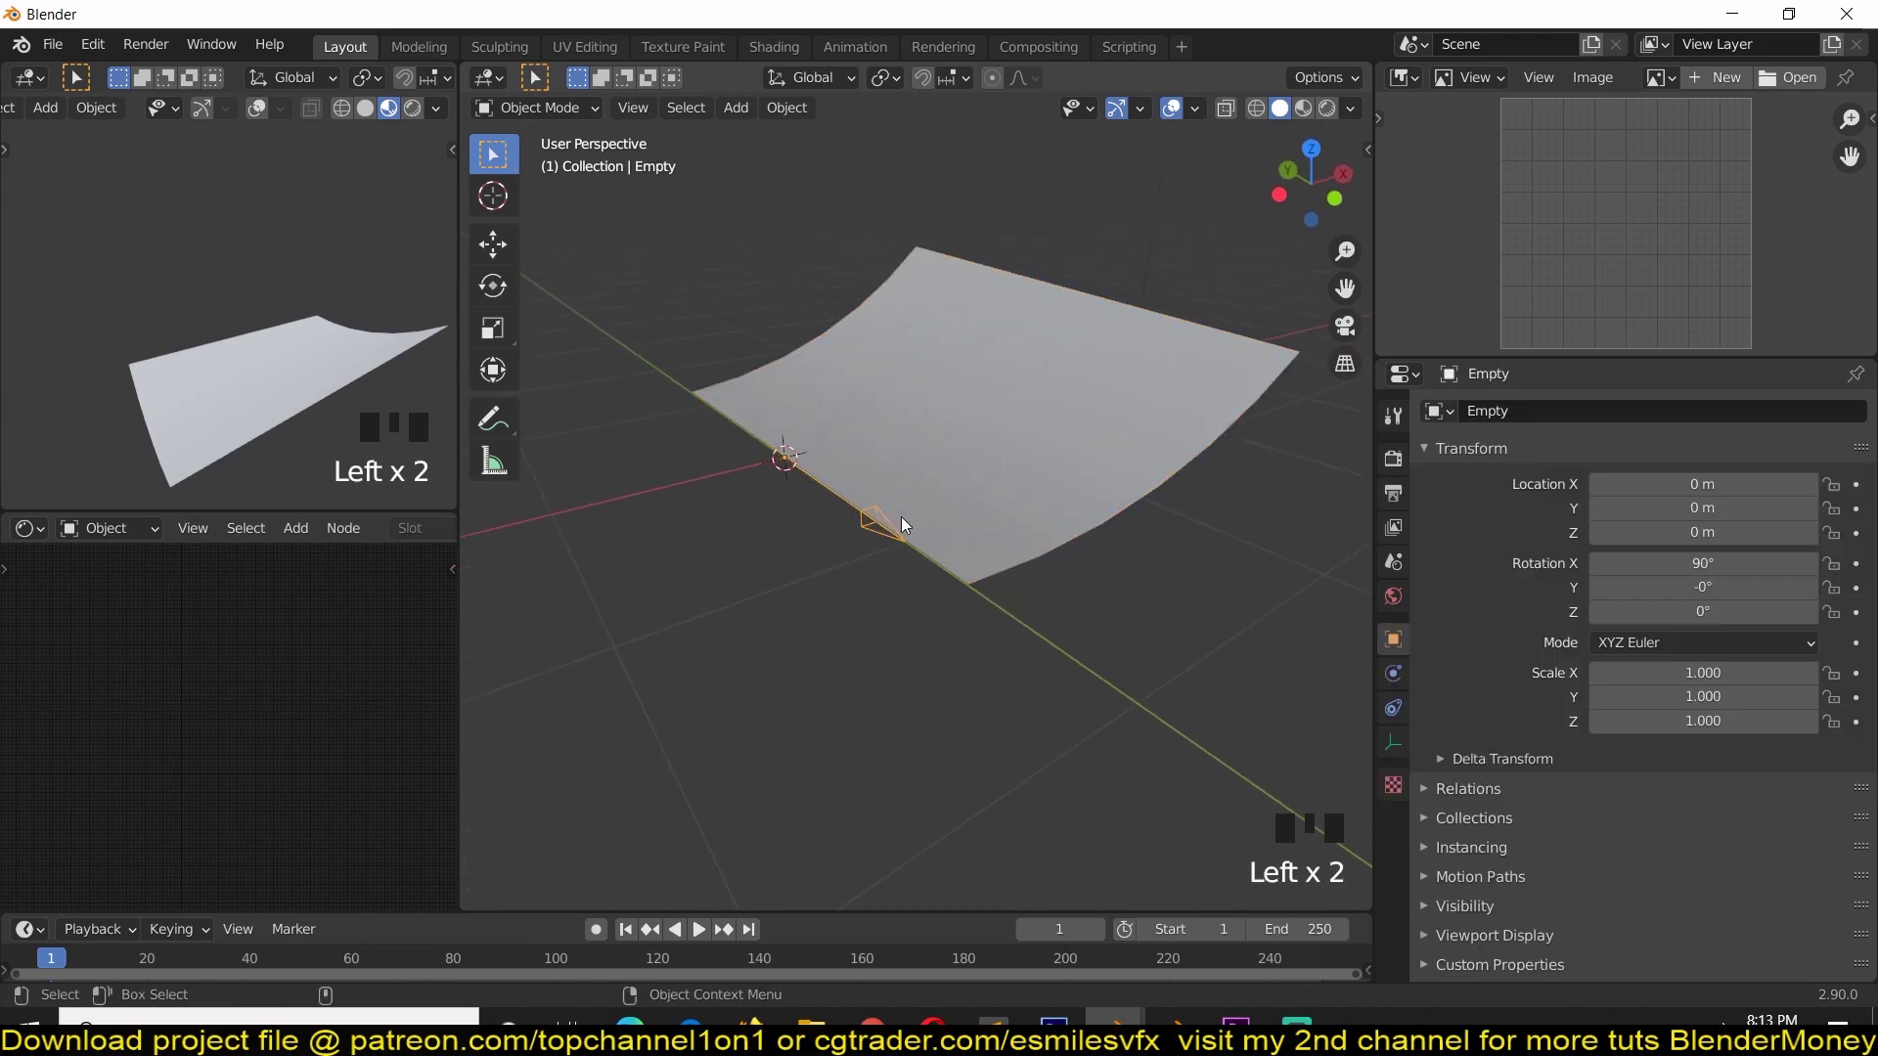
{"action": "left_click", "coordinate": [995, 534]}
{"action": "left_click", "coordinate": [876, 528]}
{"action": "left_click", "coordinate": [1084, 398], "text": "shift"}
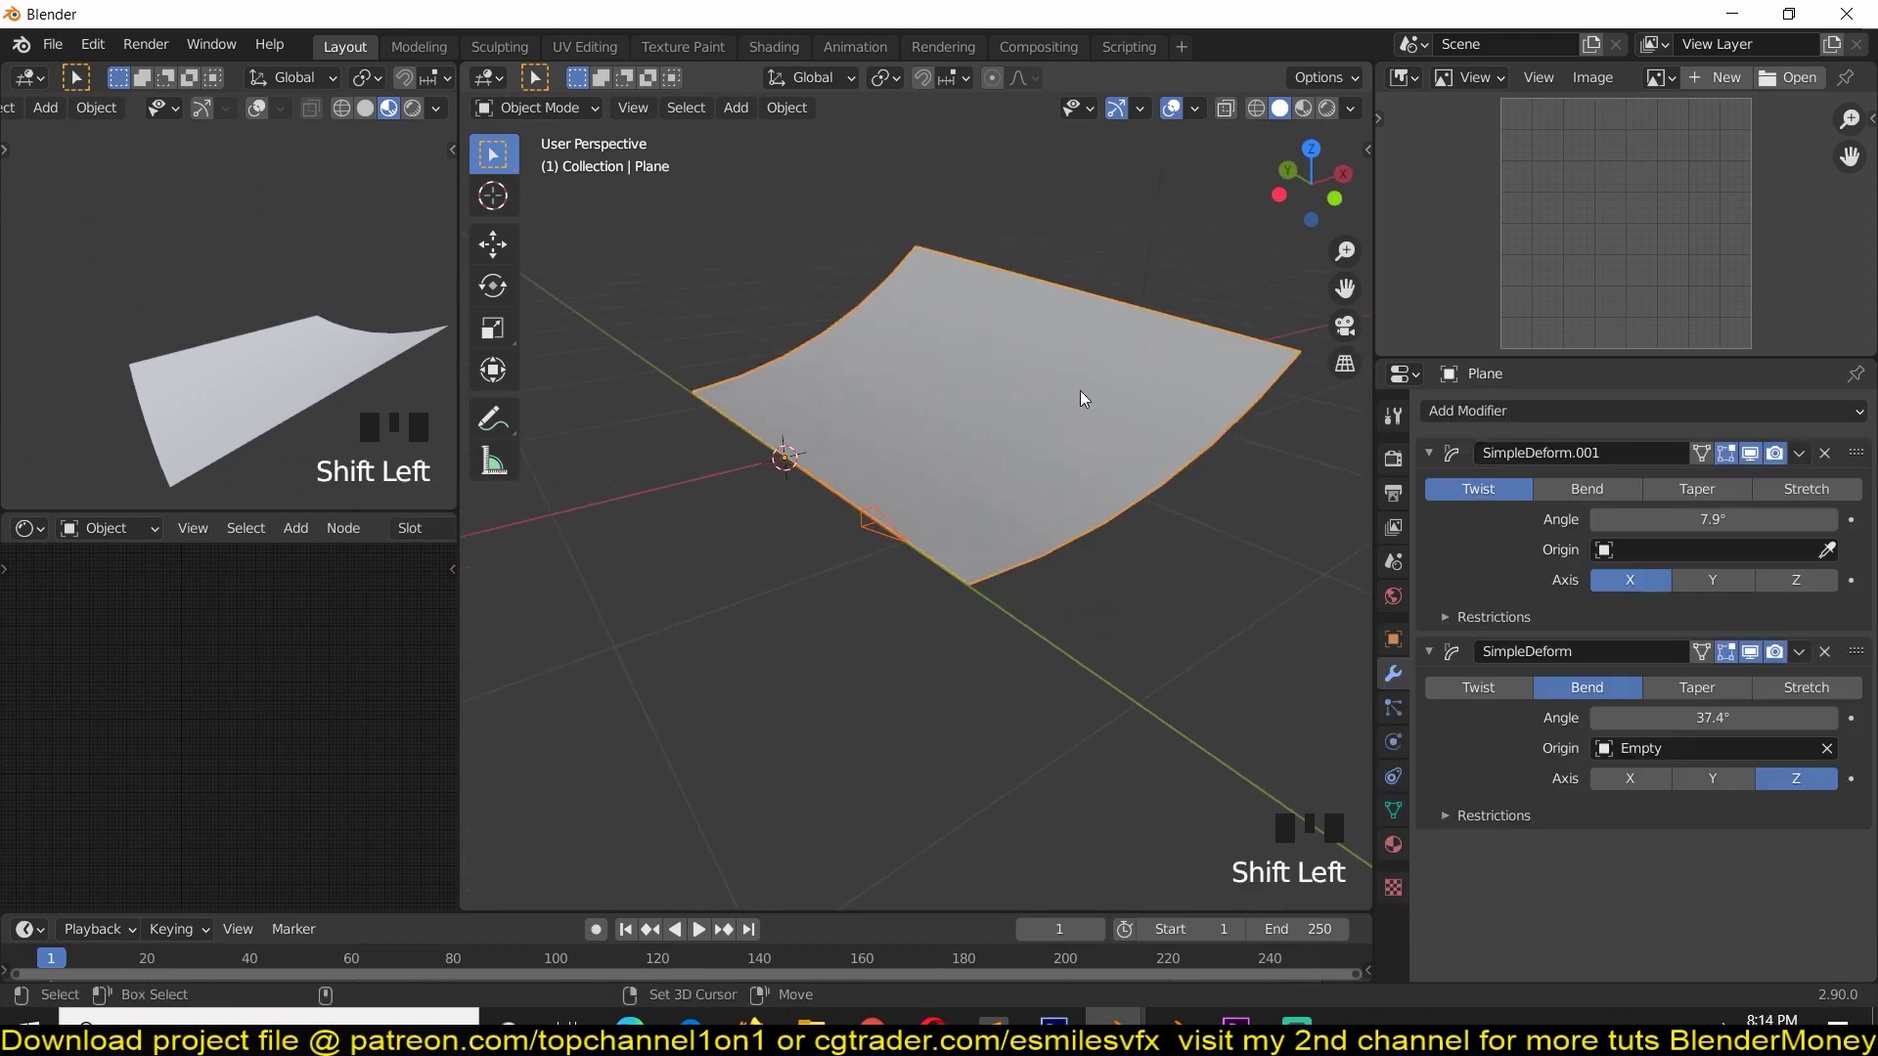
{"action": "key", "text": "ctrl+p"}
{"action": "left_click", "coordinate": [1081, 381]}
Select only the Plane and begin rotating it around the Y axis.
{"action": "left_click", "coordinate": [1154, 483]}
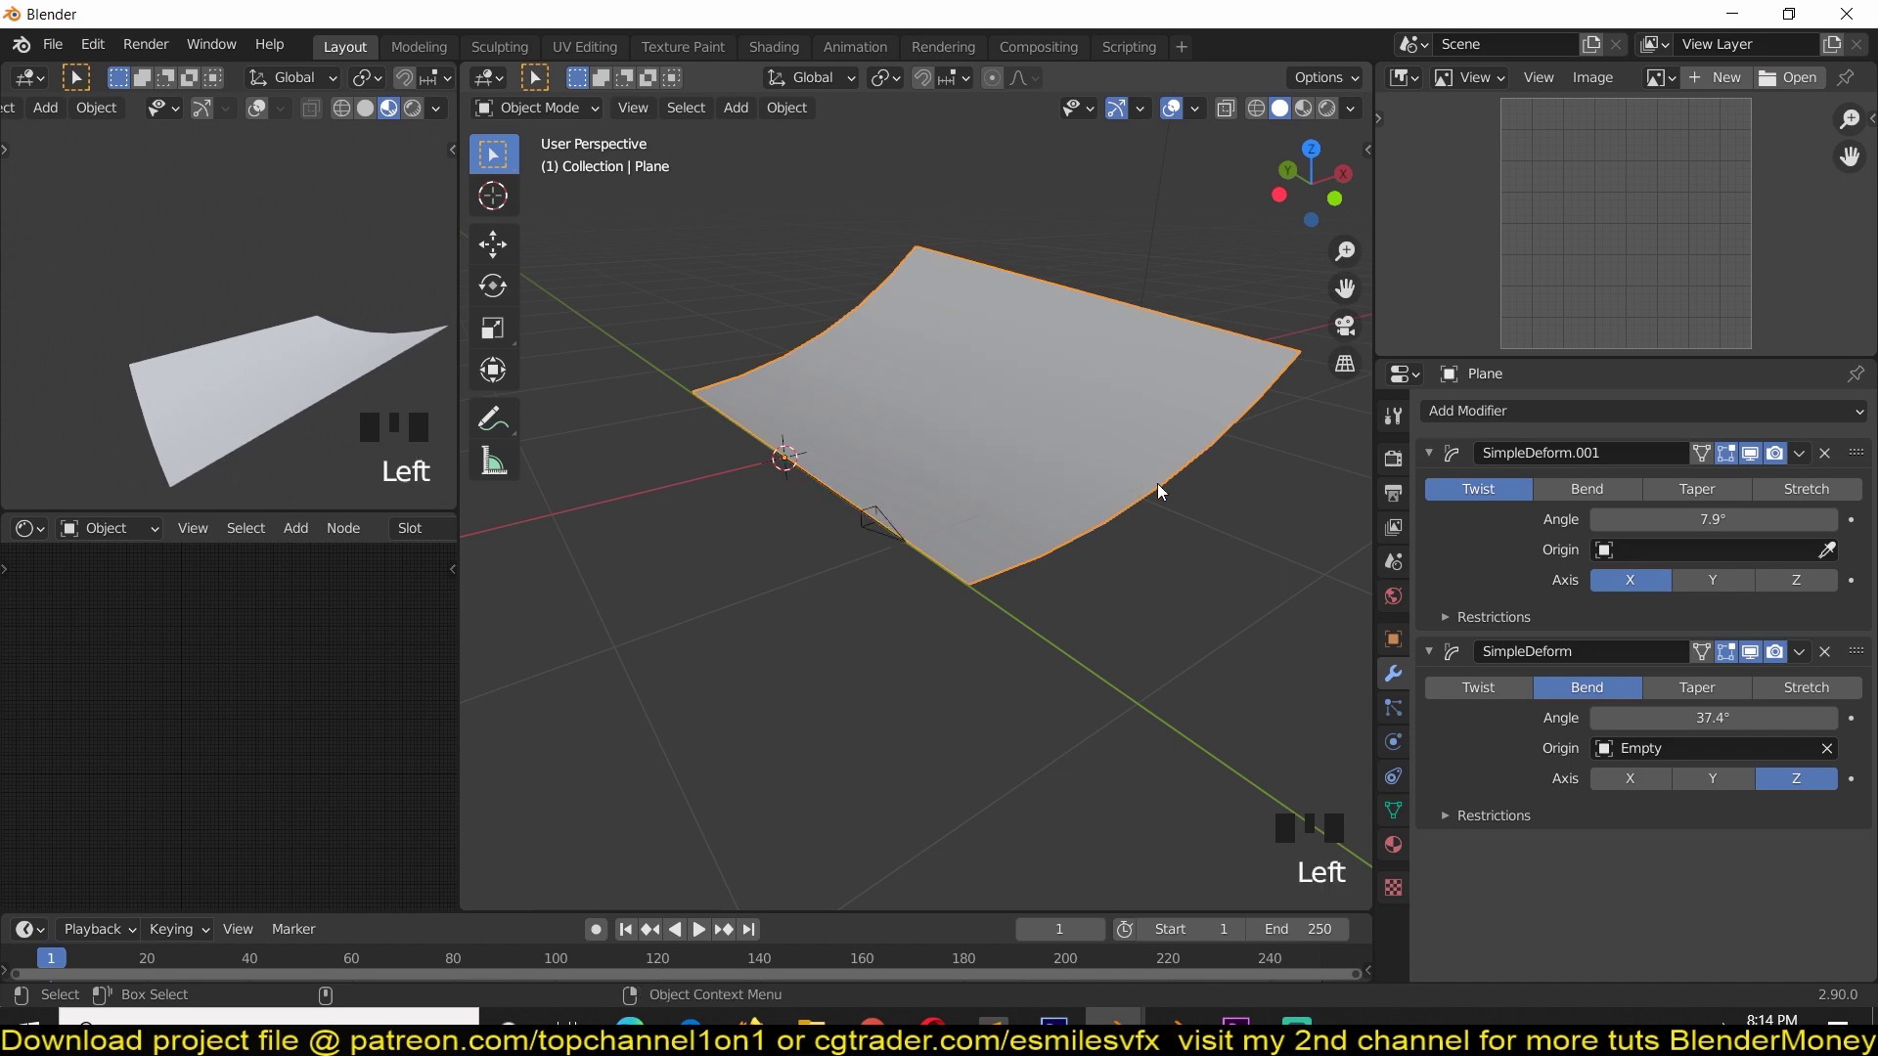
{"action": "scroll", "coordinate": [1144, 478], "scroll_direction": "down", "scroll_amount": 4}
{"action": "key", "text": "grave"}
{"action": "middle_click_drag", "start_coordinate": [1012, 399], "coordinate": [1026, 404]}
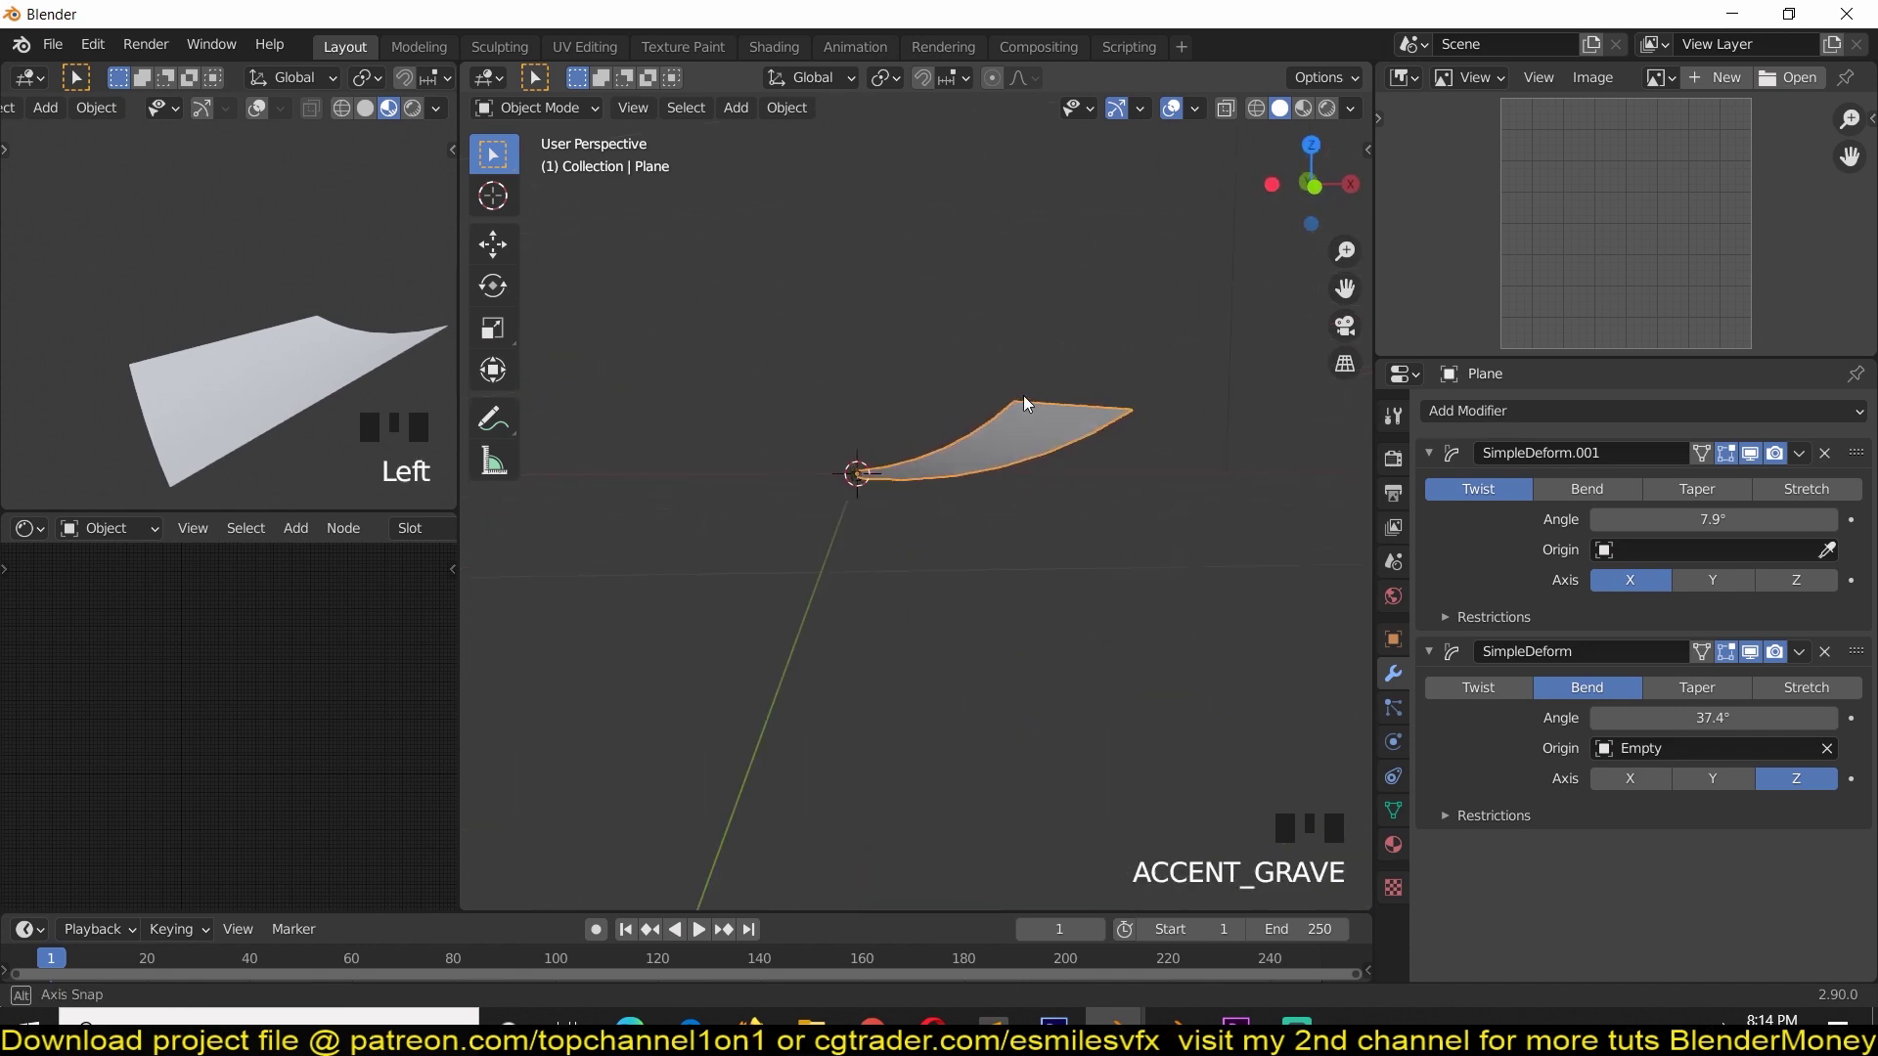
{"action": "key", "text": "r"}
{"action": "key", "text": "y"}
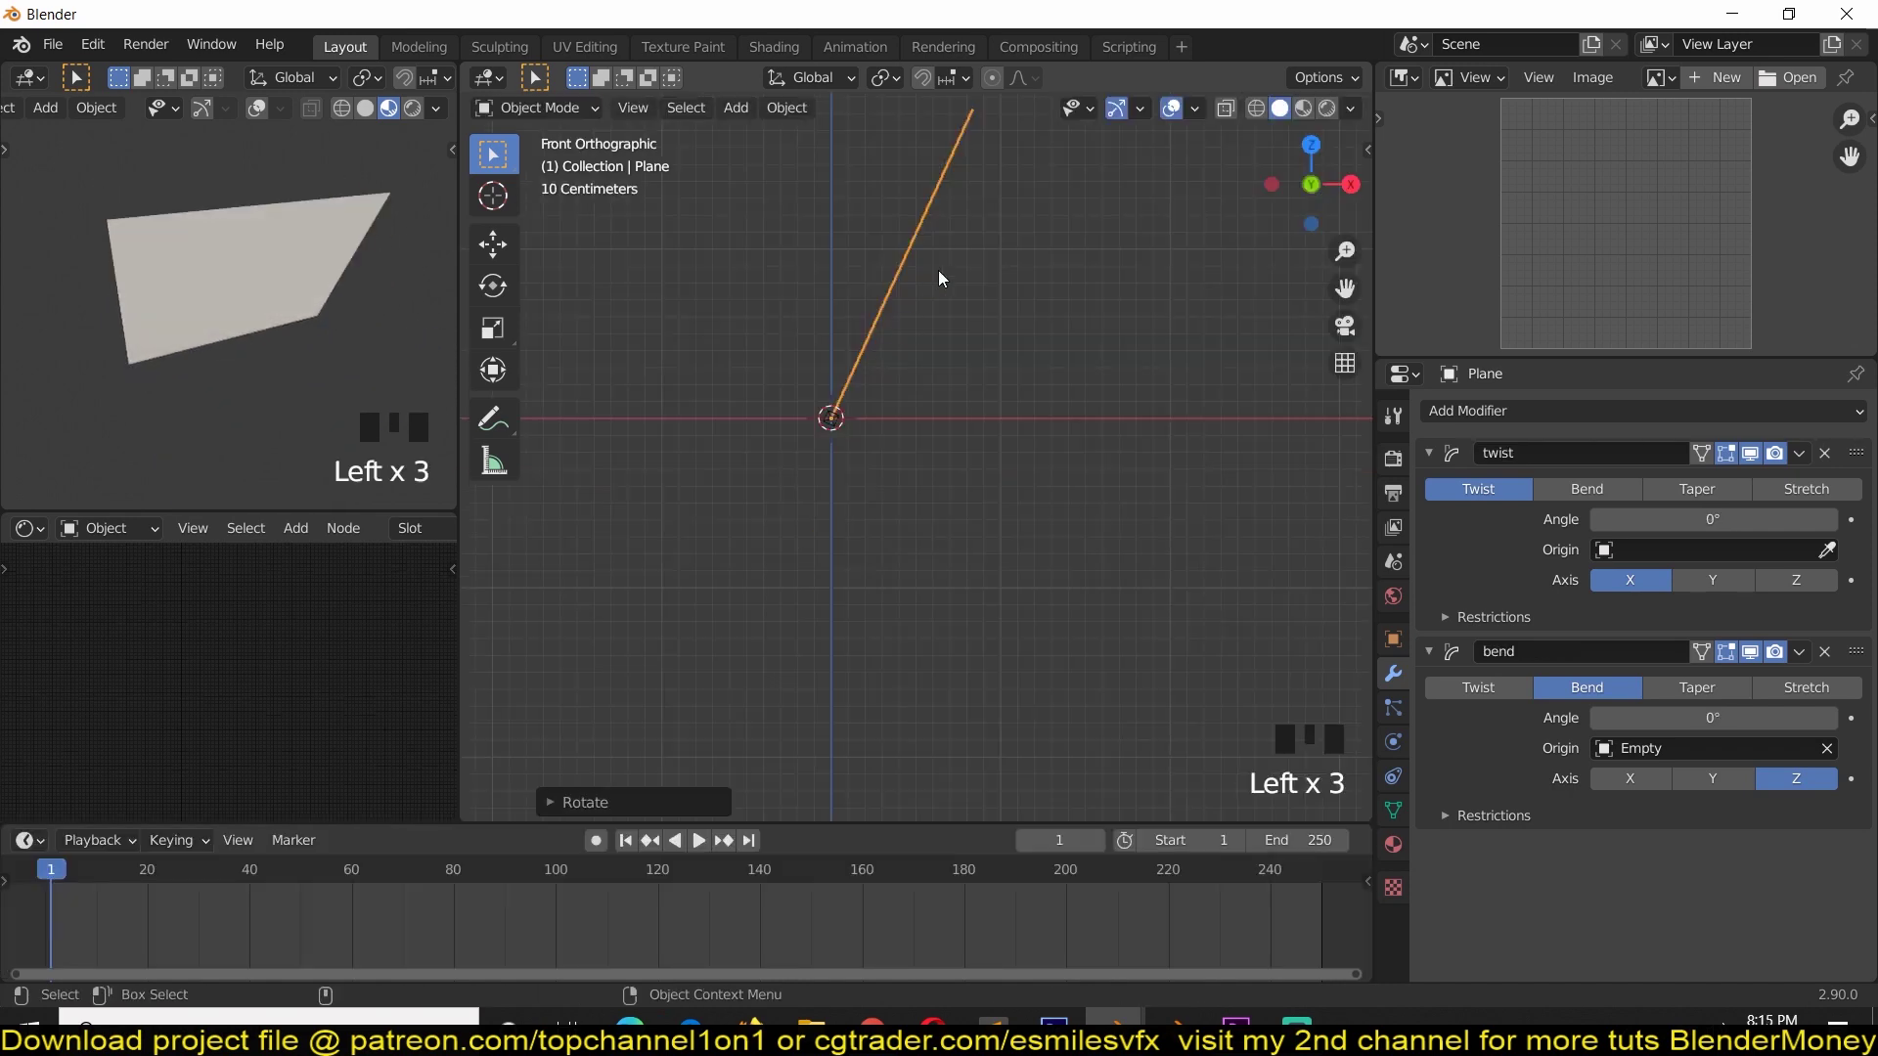
Turn on auto-keying and key the plane's starting rotation at frame 1.
{"action": "key", "text": "r"}
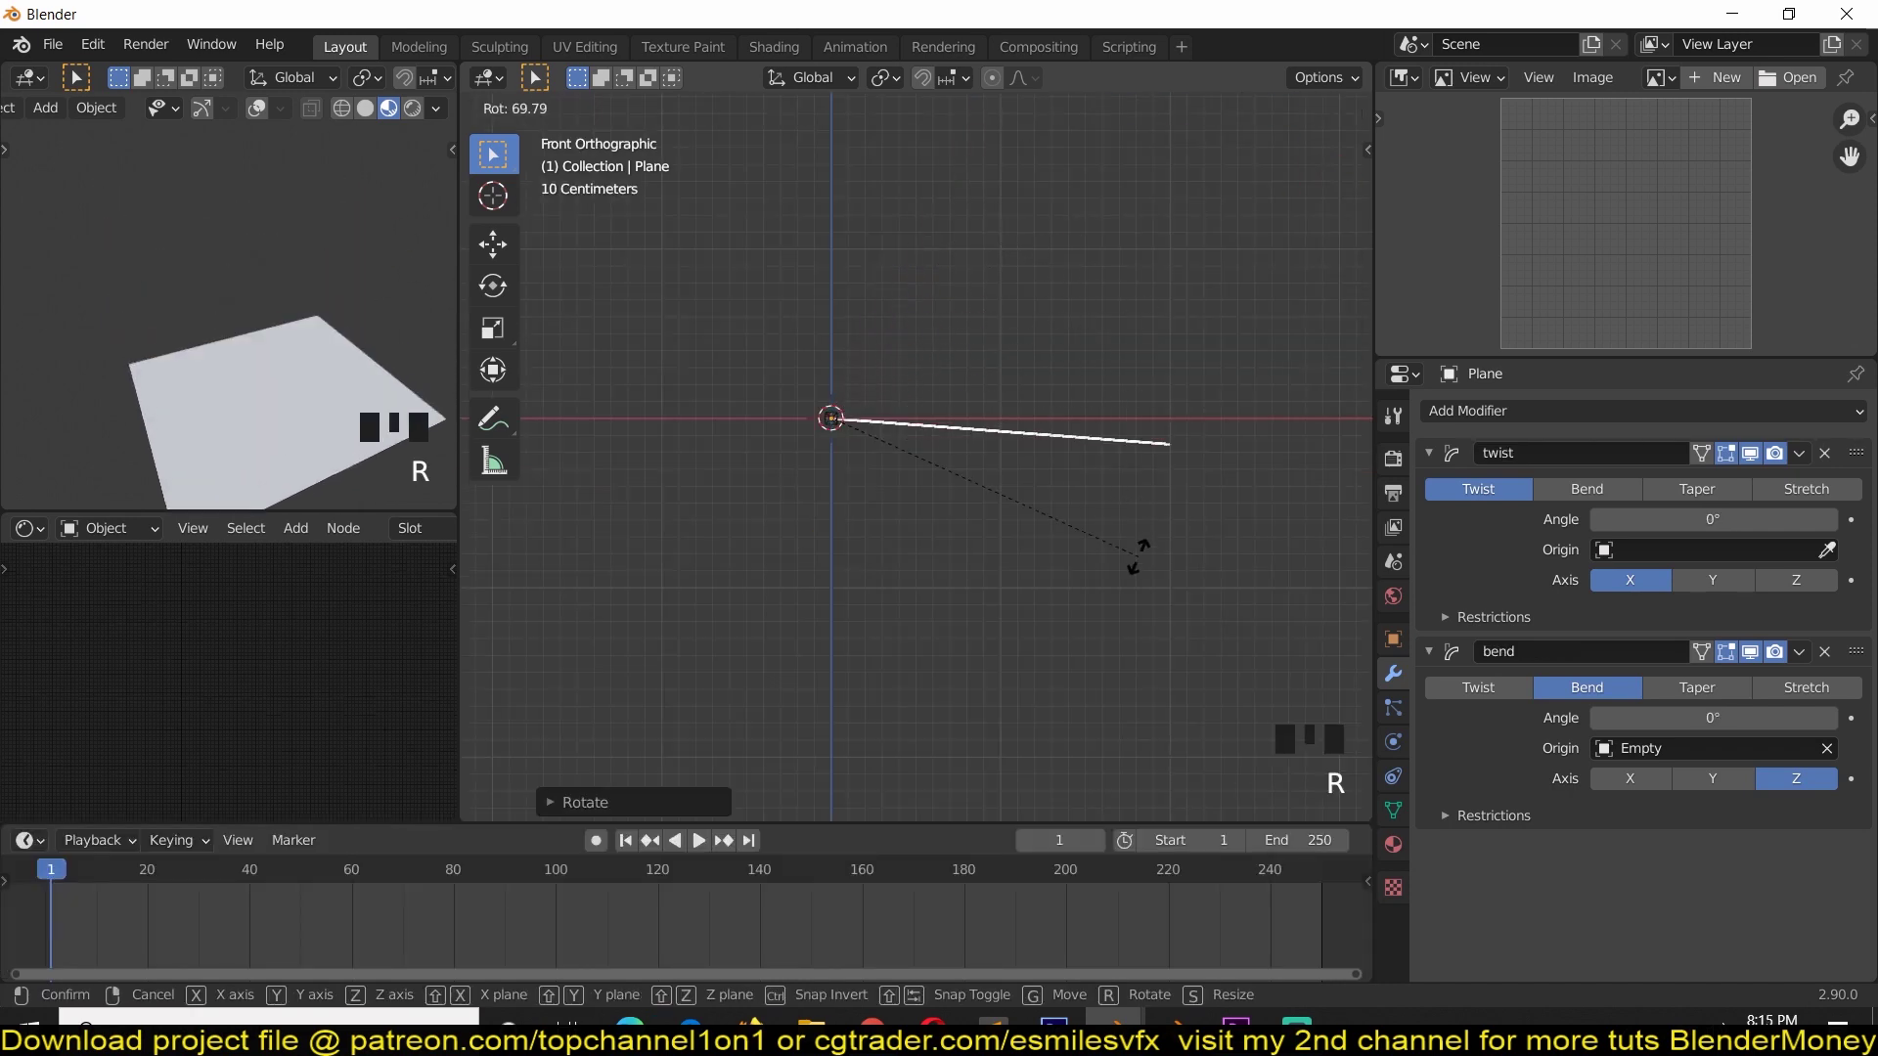
{"action": "left_click", "coordinate": [1142, 541]}
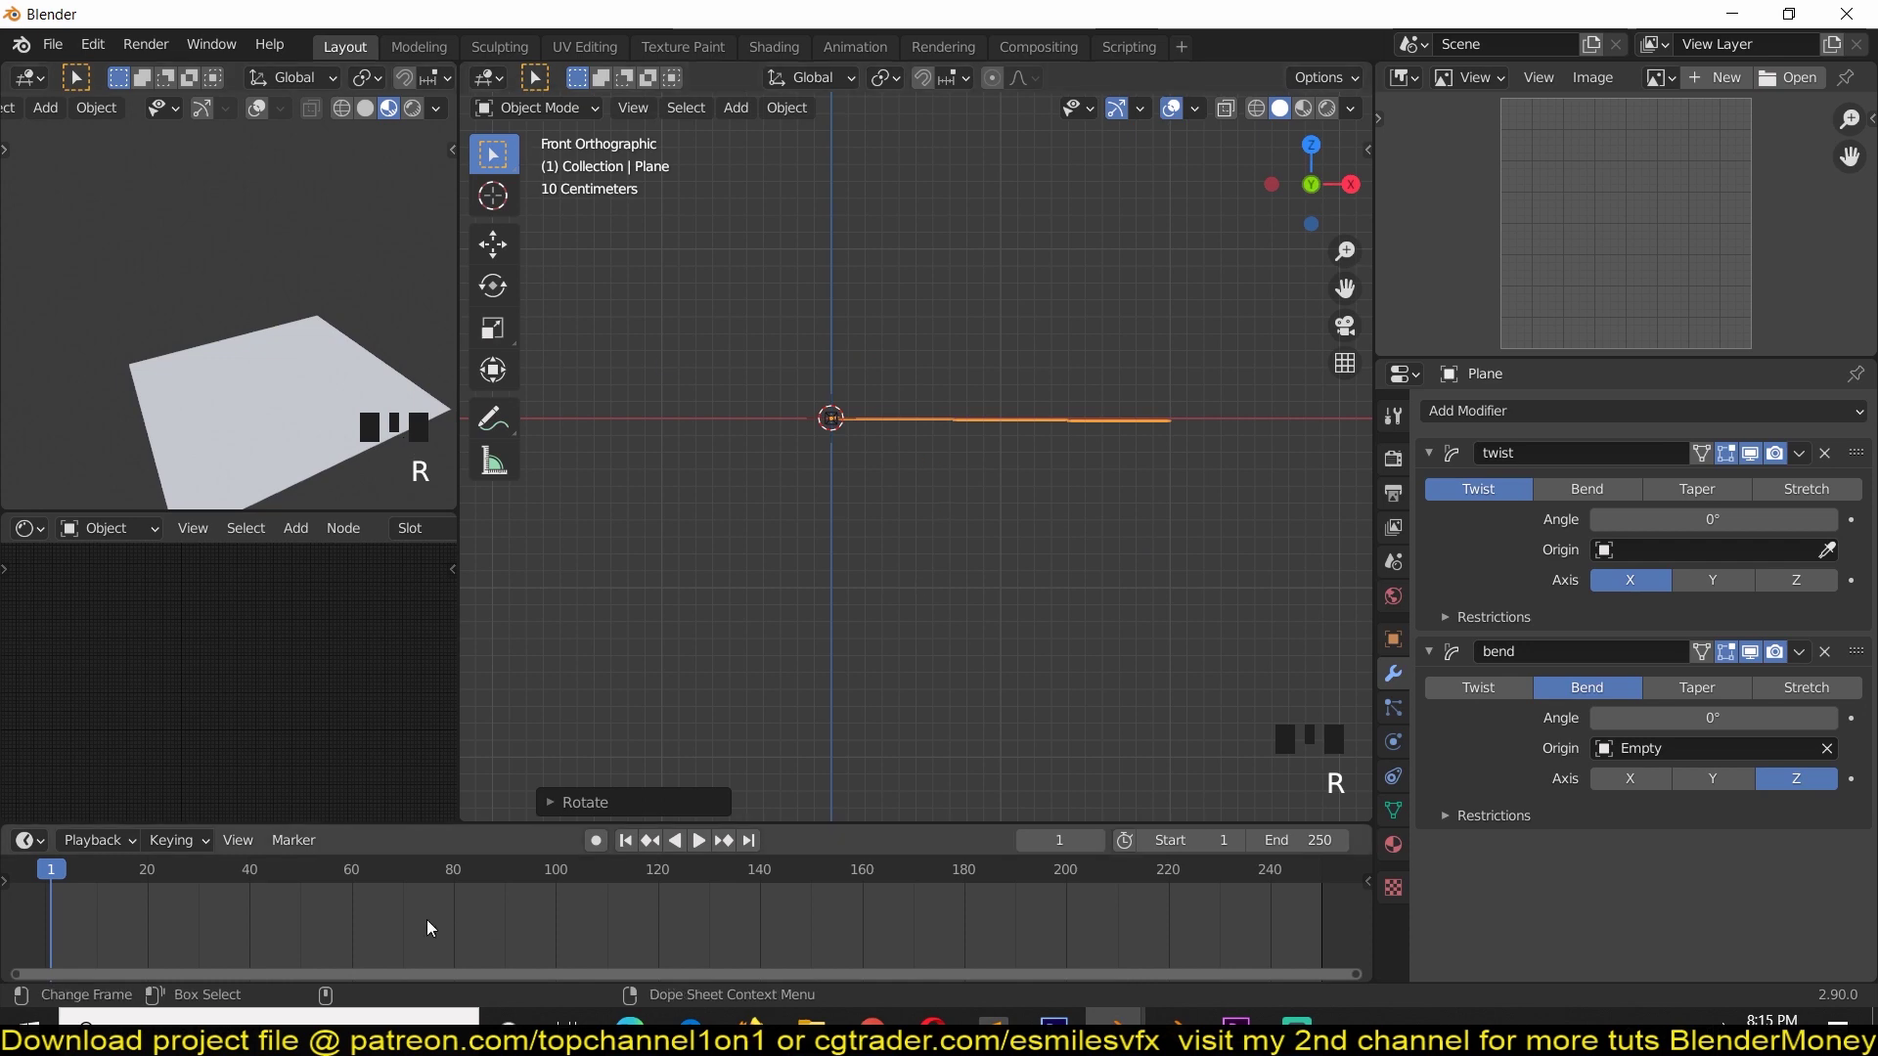
{"action": "left_click", "coordinate": [596, 840]}
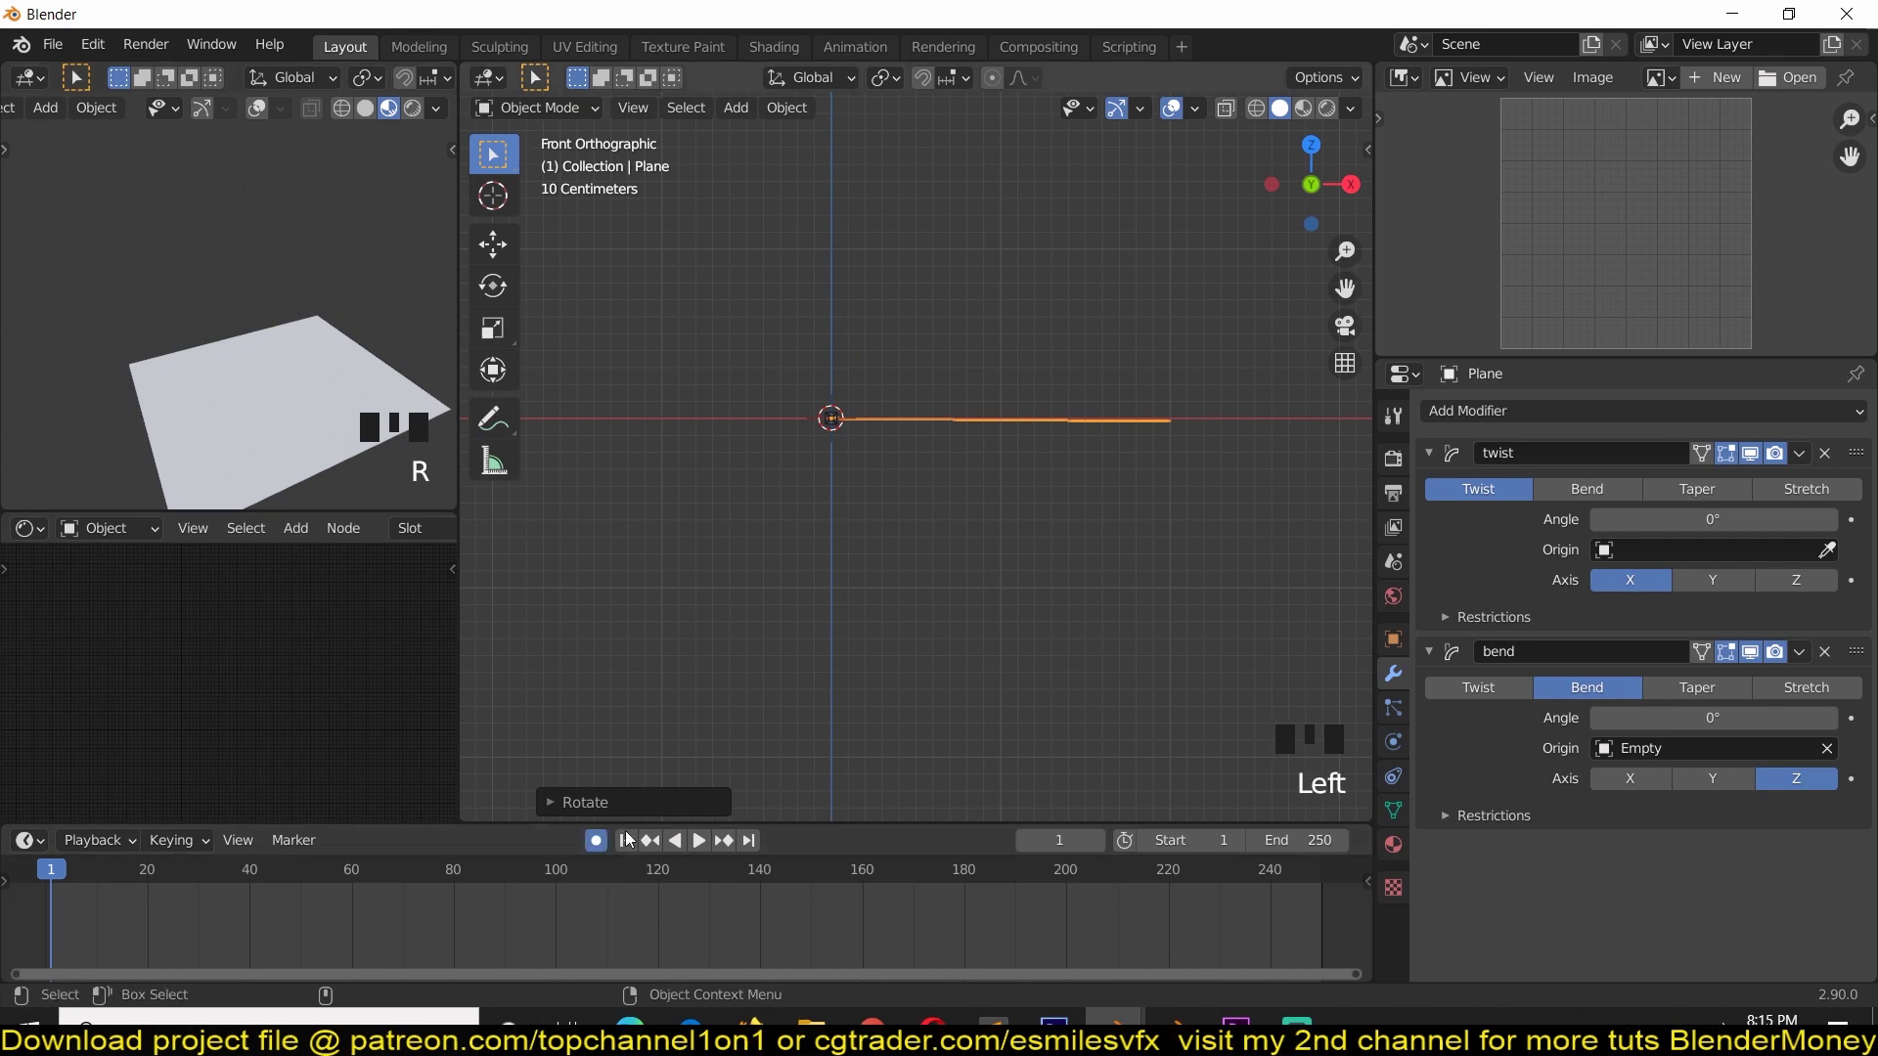
{"action": "key", "text": "r"}
{"action": "left_click", "coordinate": [1009, 552]}
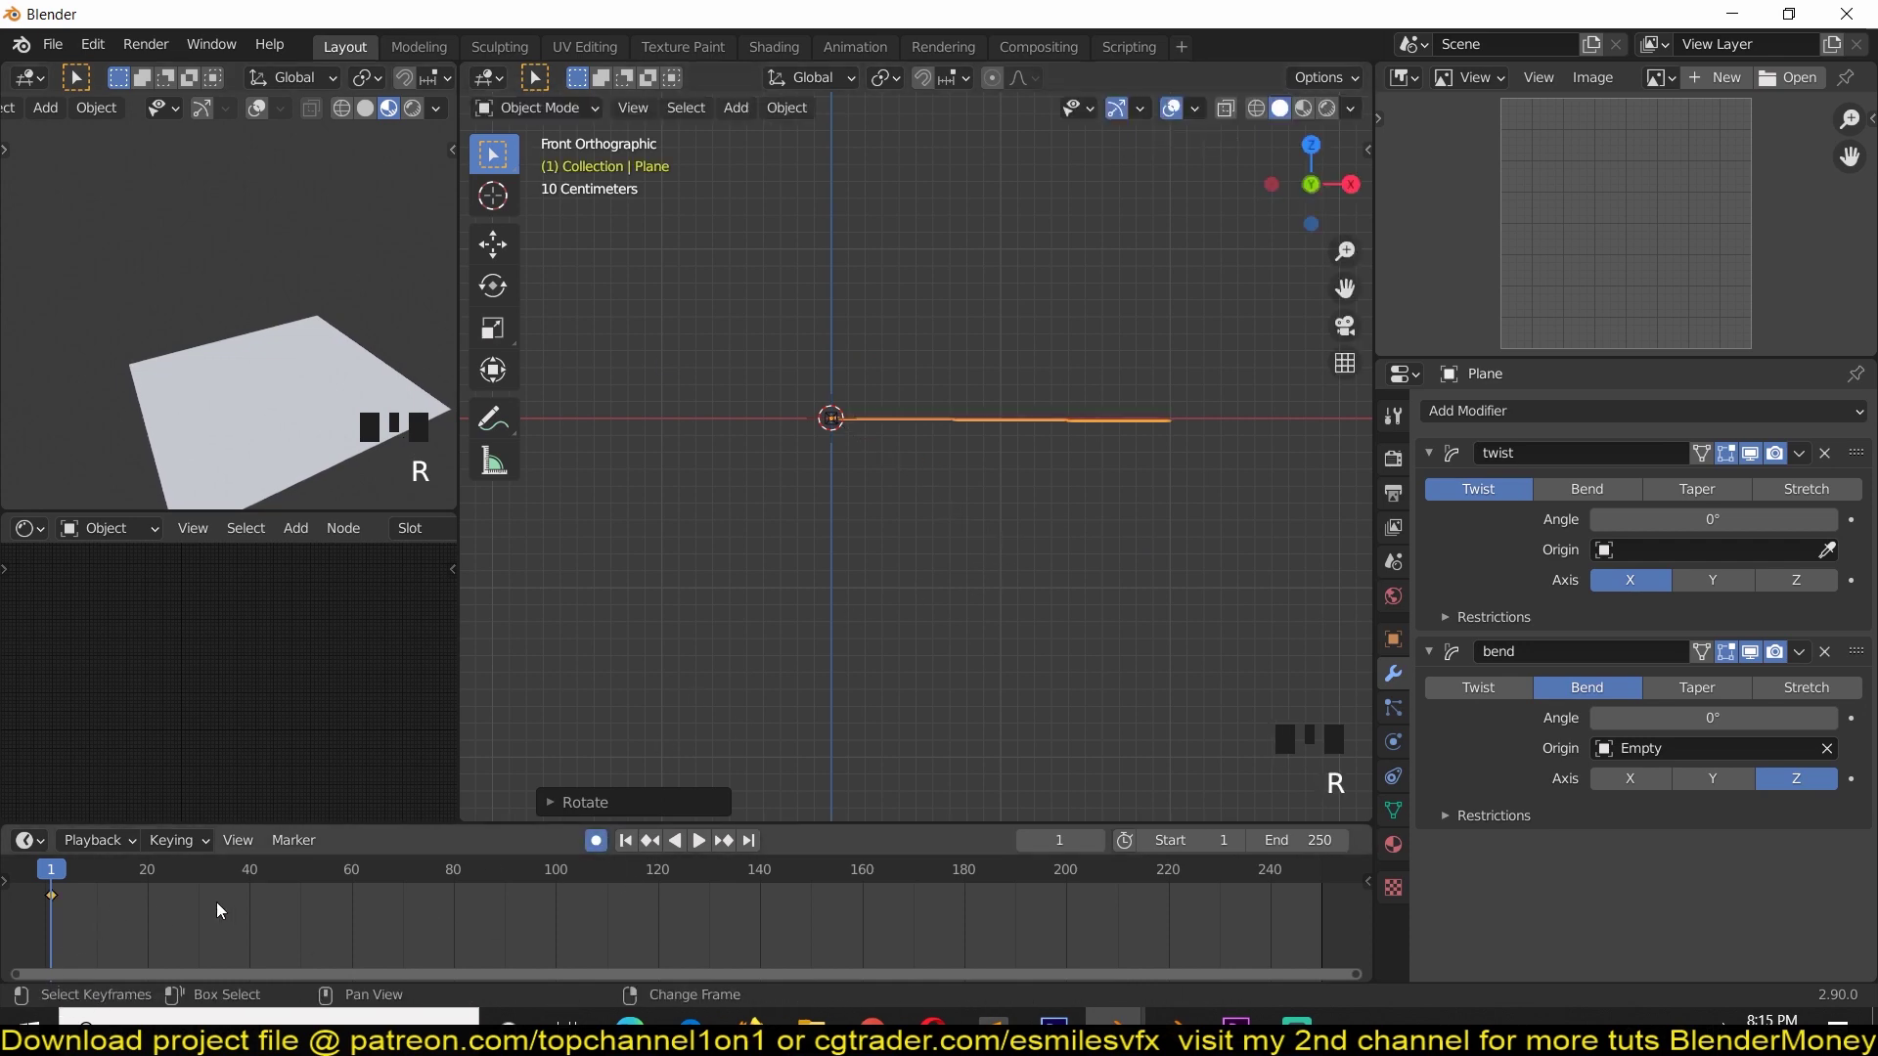
Key rotations at frame 30, copy that key to frame 44, and key the flat page at 62.
{"action": "left_click", "coordinate": [199, 909]}
{"action": "scroll", "coordinate": [1007, 528], "scroll_direction": "down", "scroll_amount": 4}
{"action": "key", "text": "r"}
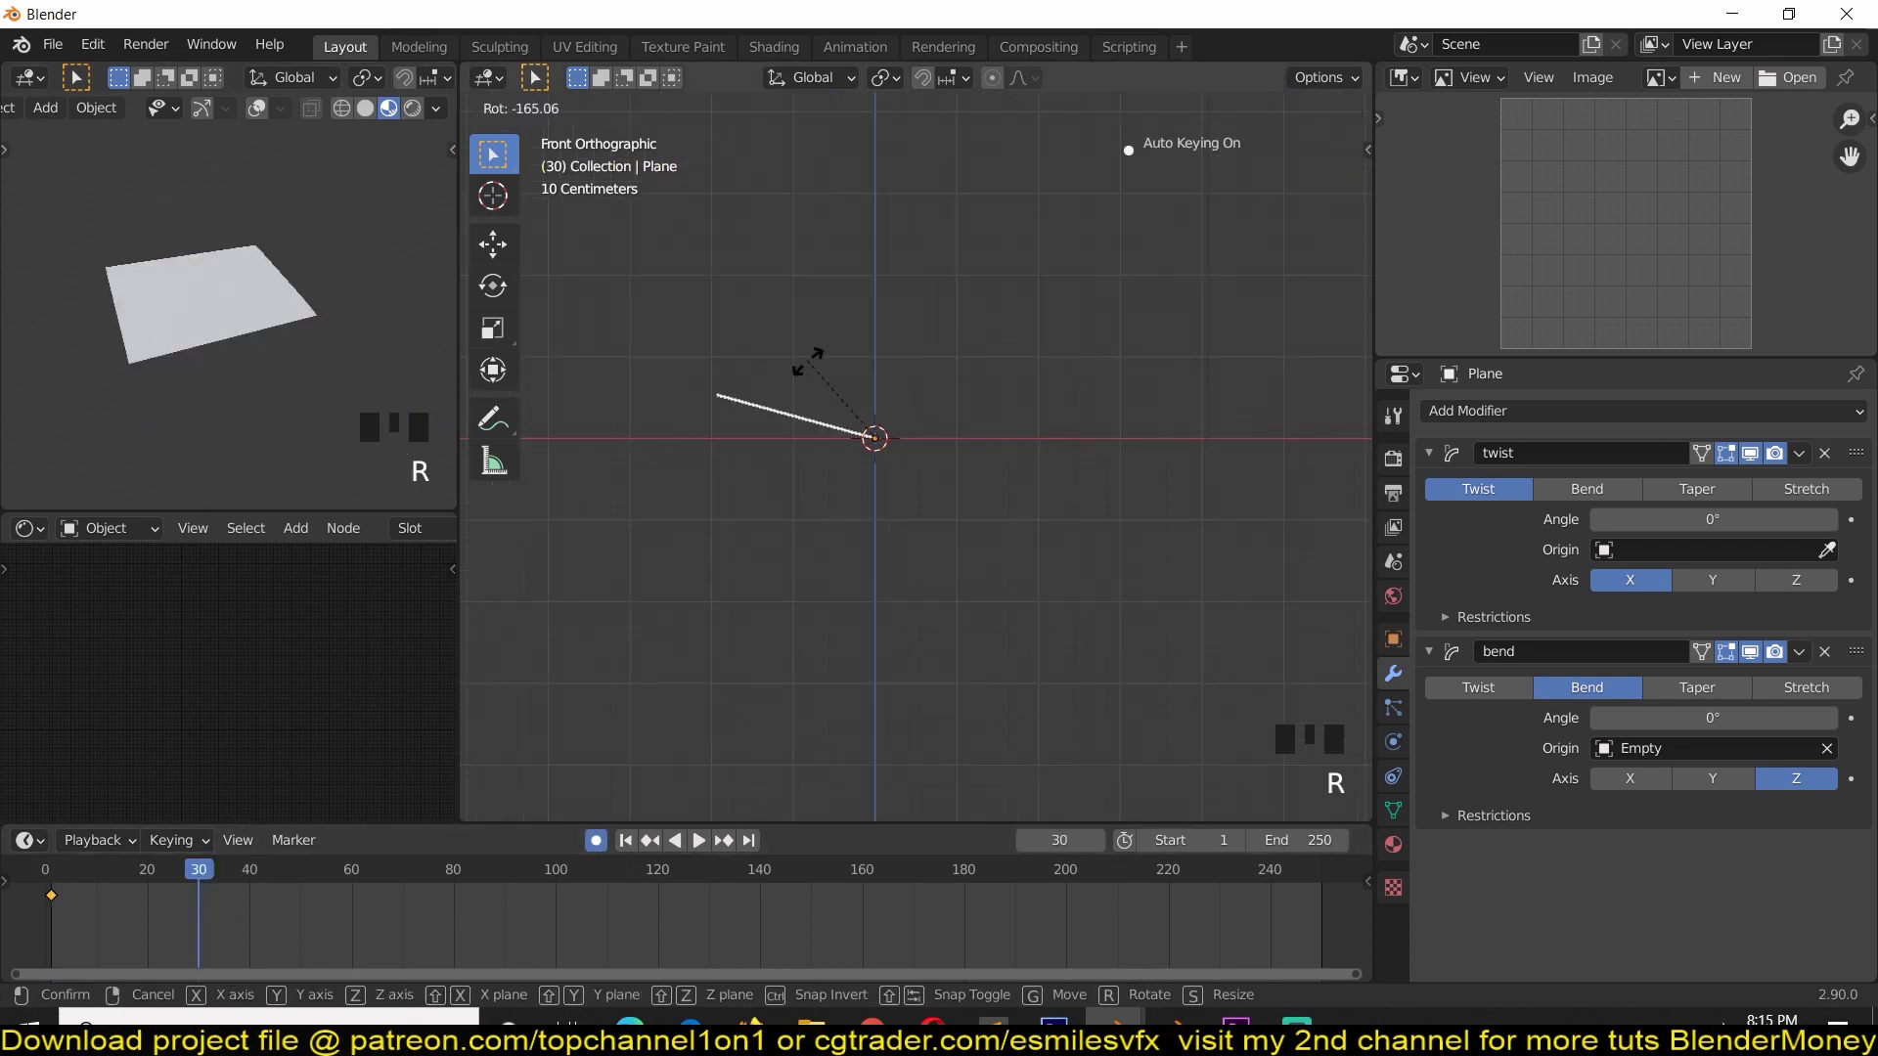
{"action": "left_click", "coordinate": [789, 377]}
{"action": "right_click", "coordinate": [327, 917], "text": "shift"}
{"action": "key", "text": "shift+d"}
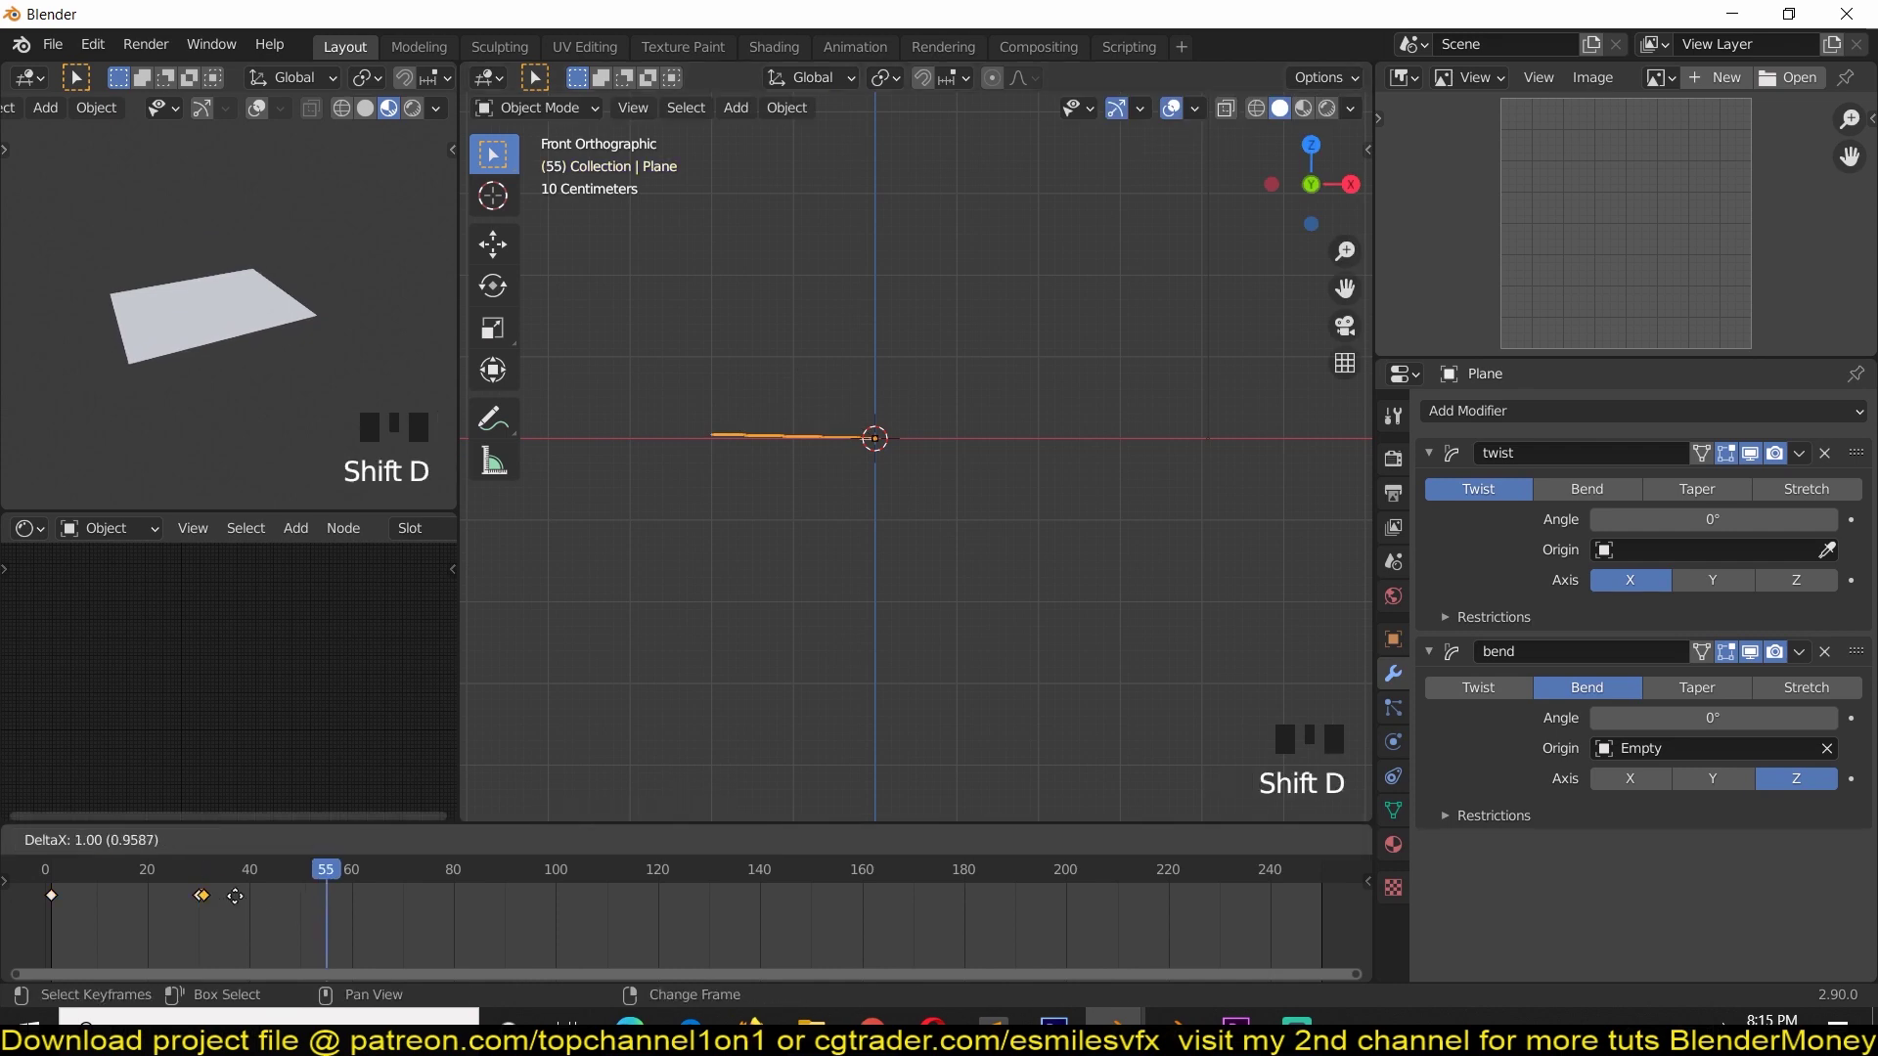
{"action": "left_click", "coordinate": [339, 958]}
{"action": "left_click", "coordinate": [362, 869]}
{"action": "key", "text": "r"}
{"action": "left_click", "coordinate": [734, 444]}
Set the scene end frame to 100, play and scrub the flip, and collapse the twist modifier.
{"action": "left_click", "coordinate": [1300, 842]}
{"action": "type", "text": "100"}
{"action": "key", "text": "Return"}
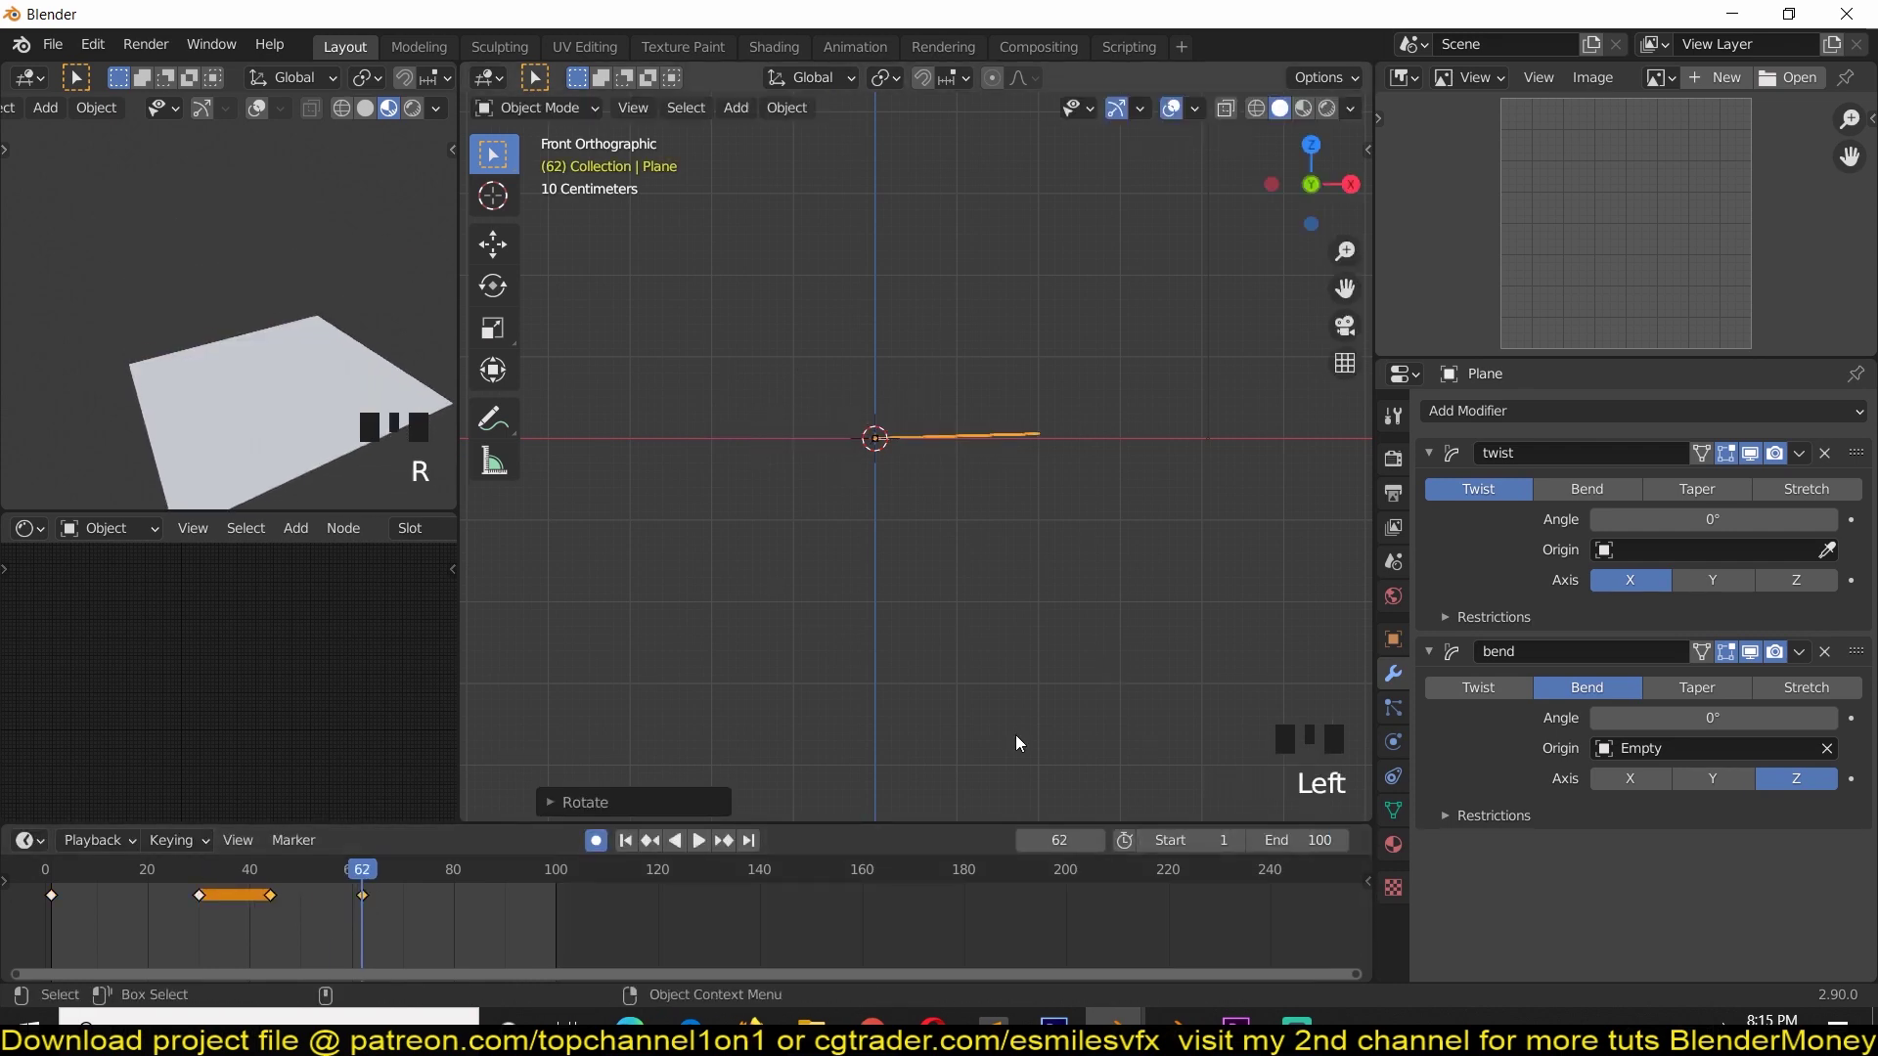
{"action": "key", "text": "space"}
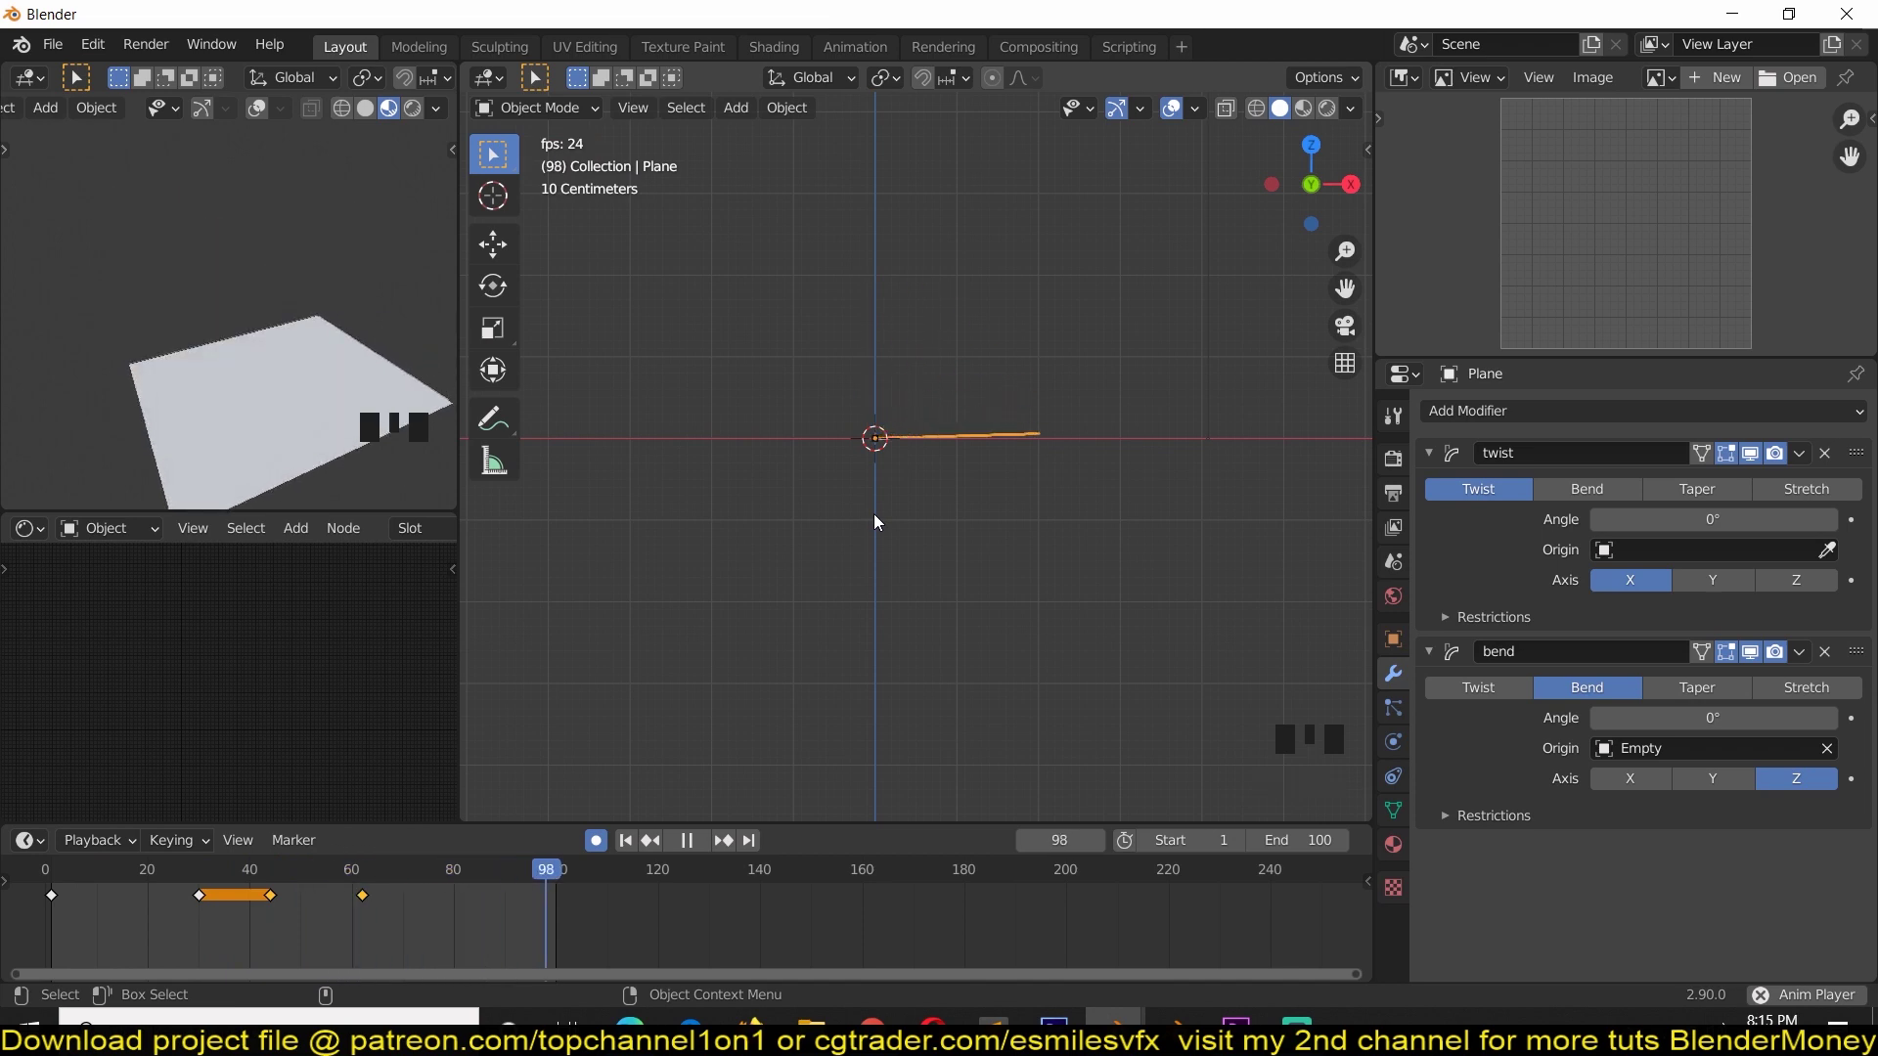
{"action": "key", "text": "Escape"}
{"action": "scroll", "coordinate": [942, 619], "scroll_direction": "up", "scroll_amount": 3}
{"action": "middle_click_drag", "start_coordinate": [876, 513], "coordinate": [972, 491]}
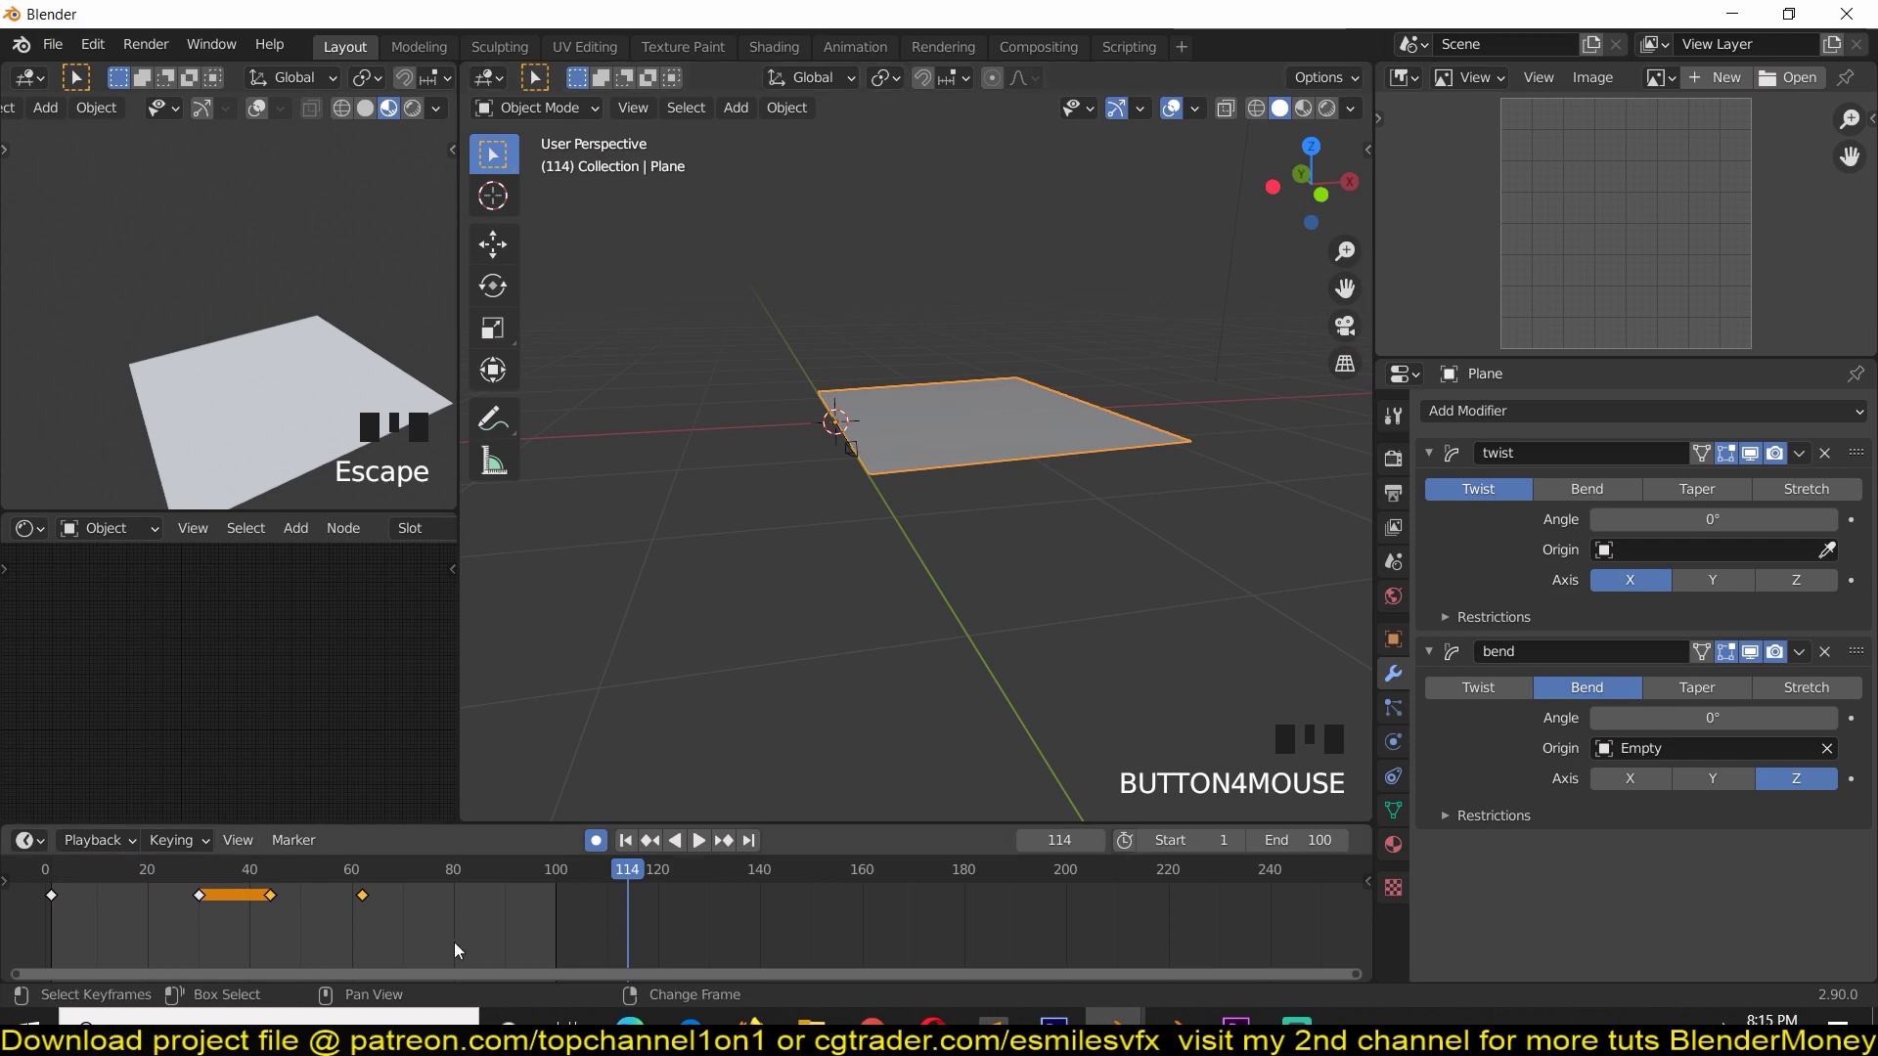
{"action": "right_click_drag", "start_coordinate": [389, 922], "coordinate": [350, 898], "text": "shift"}
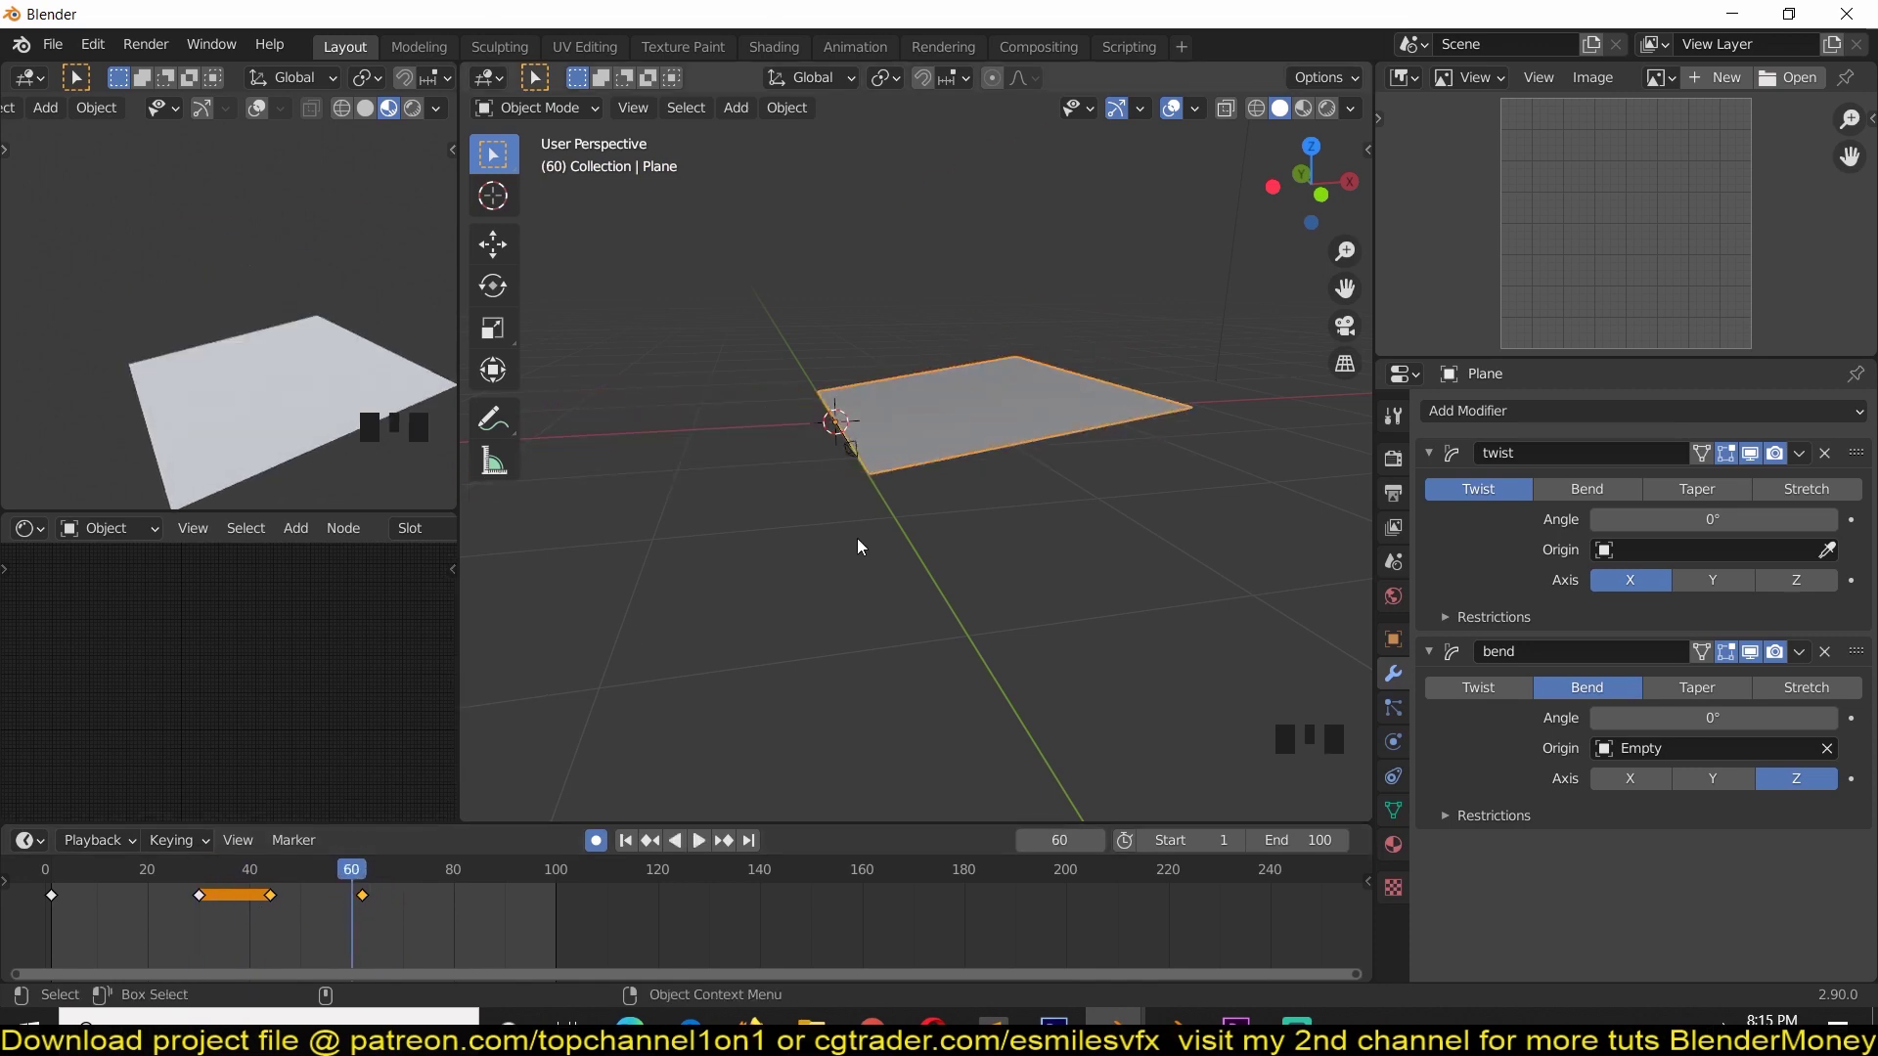
{"action": "middle_click_drag", "start_coordinate": [857, 538], "coordinate": [911, 483]}
{"action": "left_click", "coordinate": [1430, 453]}
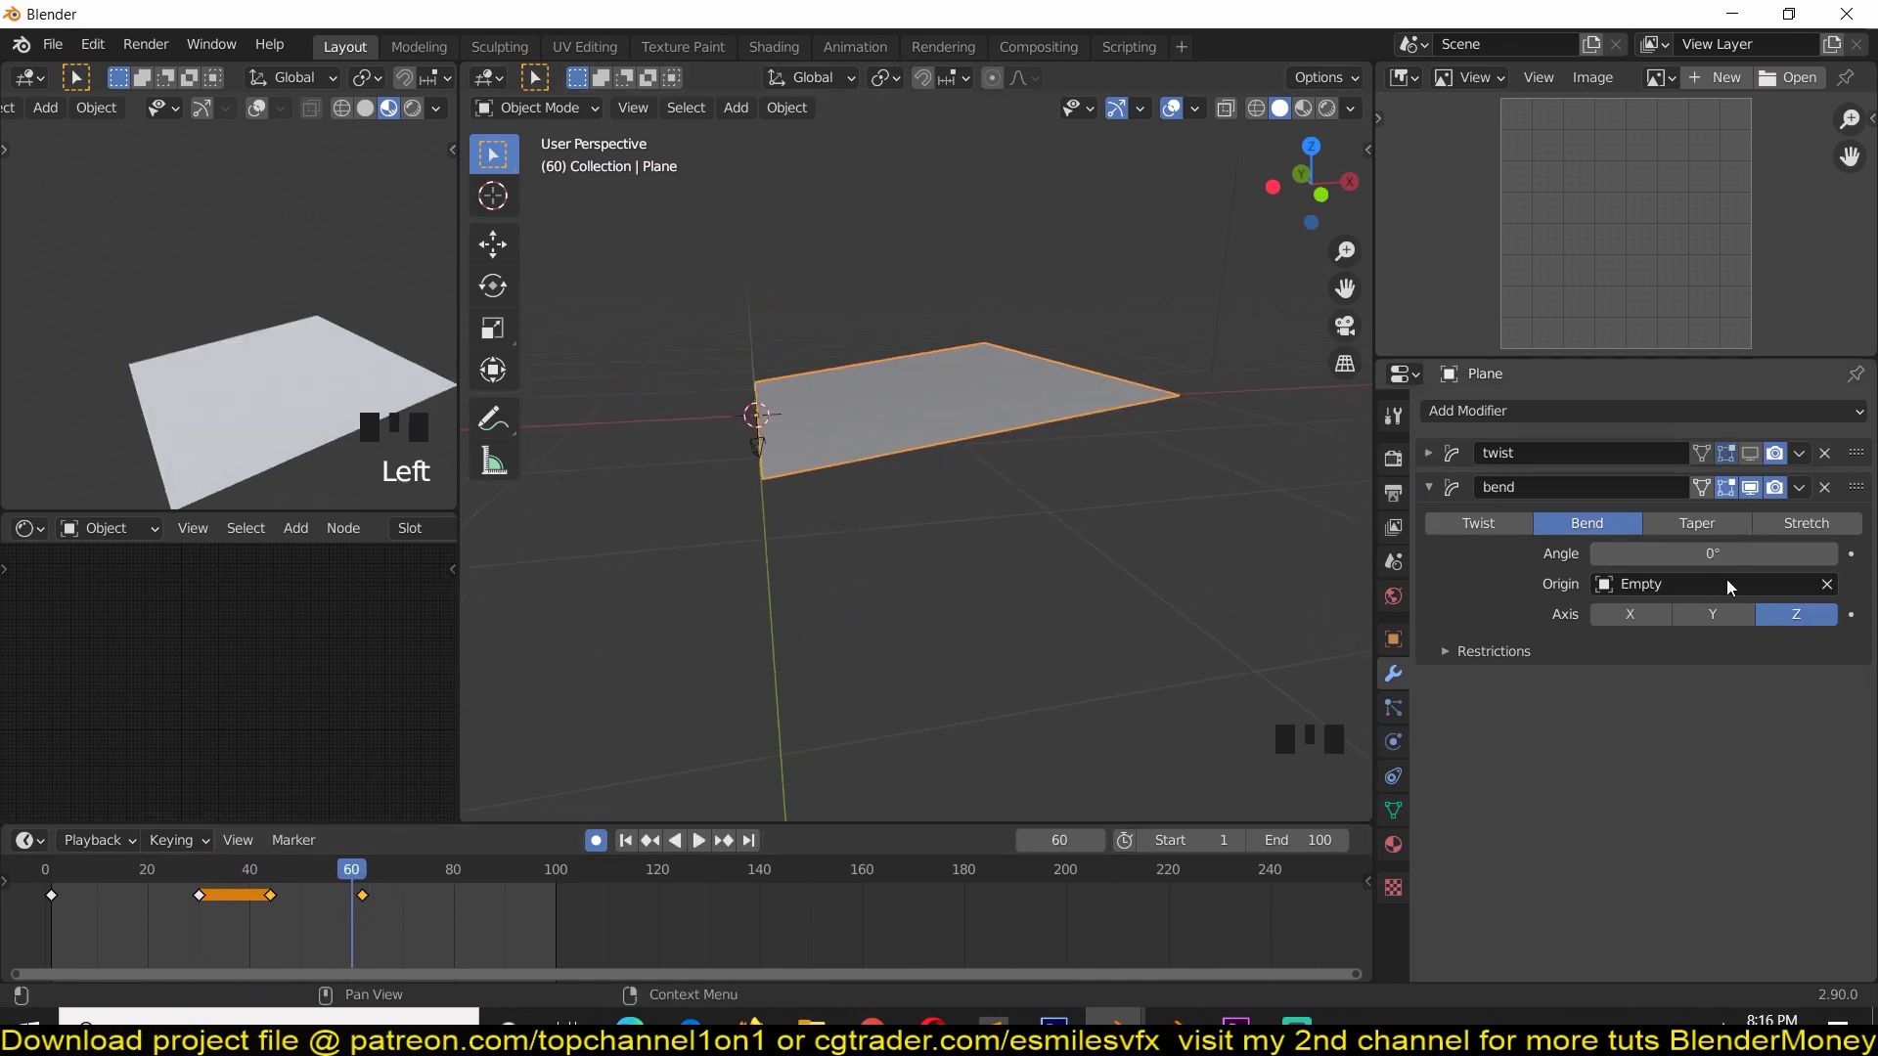
{"action": "right_click", "coordinate": [1712, 555]}
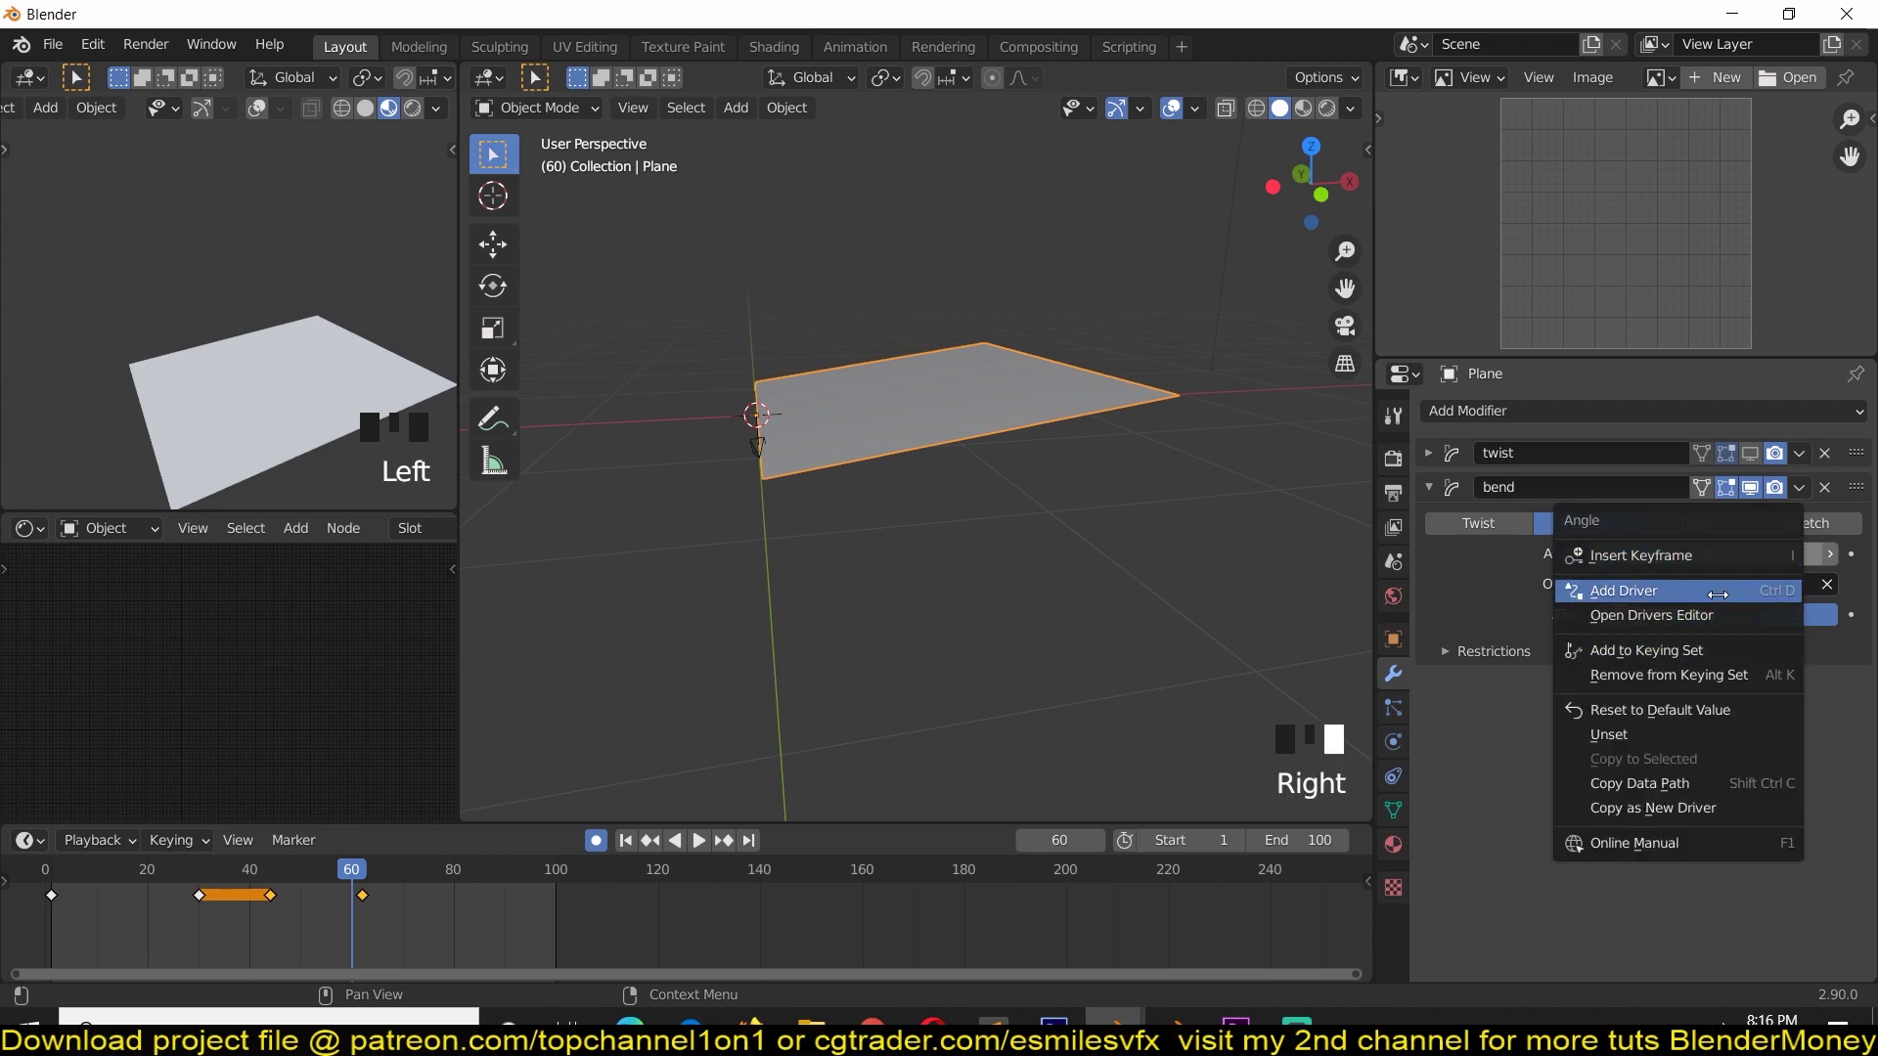
Add a driver to the bend Angle and set its variable to the Plane's Y Rotation.
{"action": "left_click", "coordinate": [1663, 591]}
{"action": "middle_click_drag", "start_coordinate": [895, 533], "coordinate": [908, 536]}
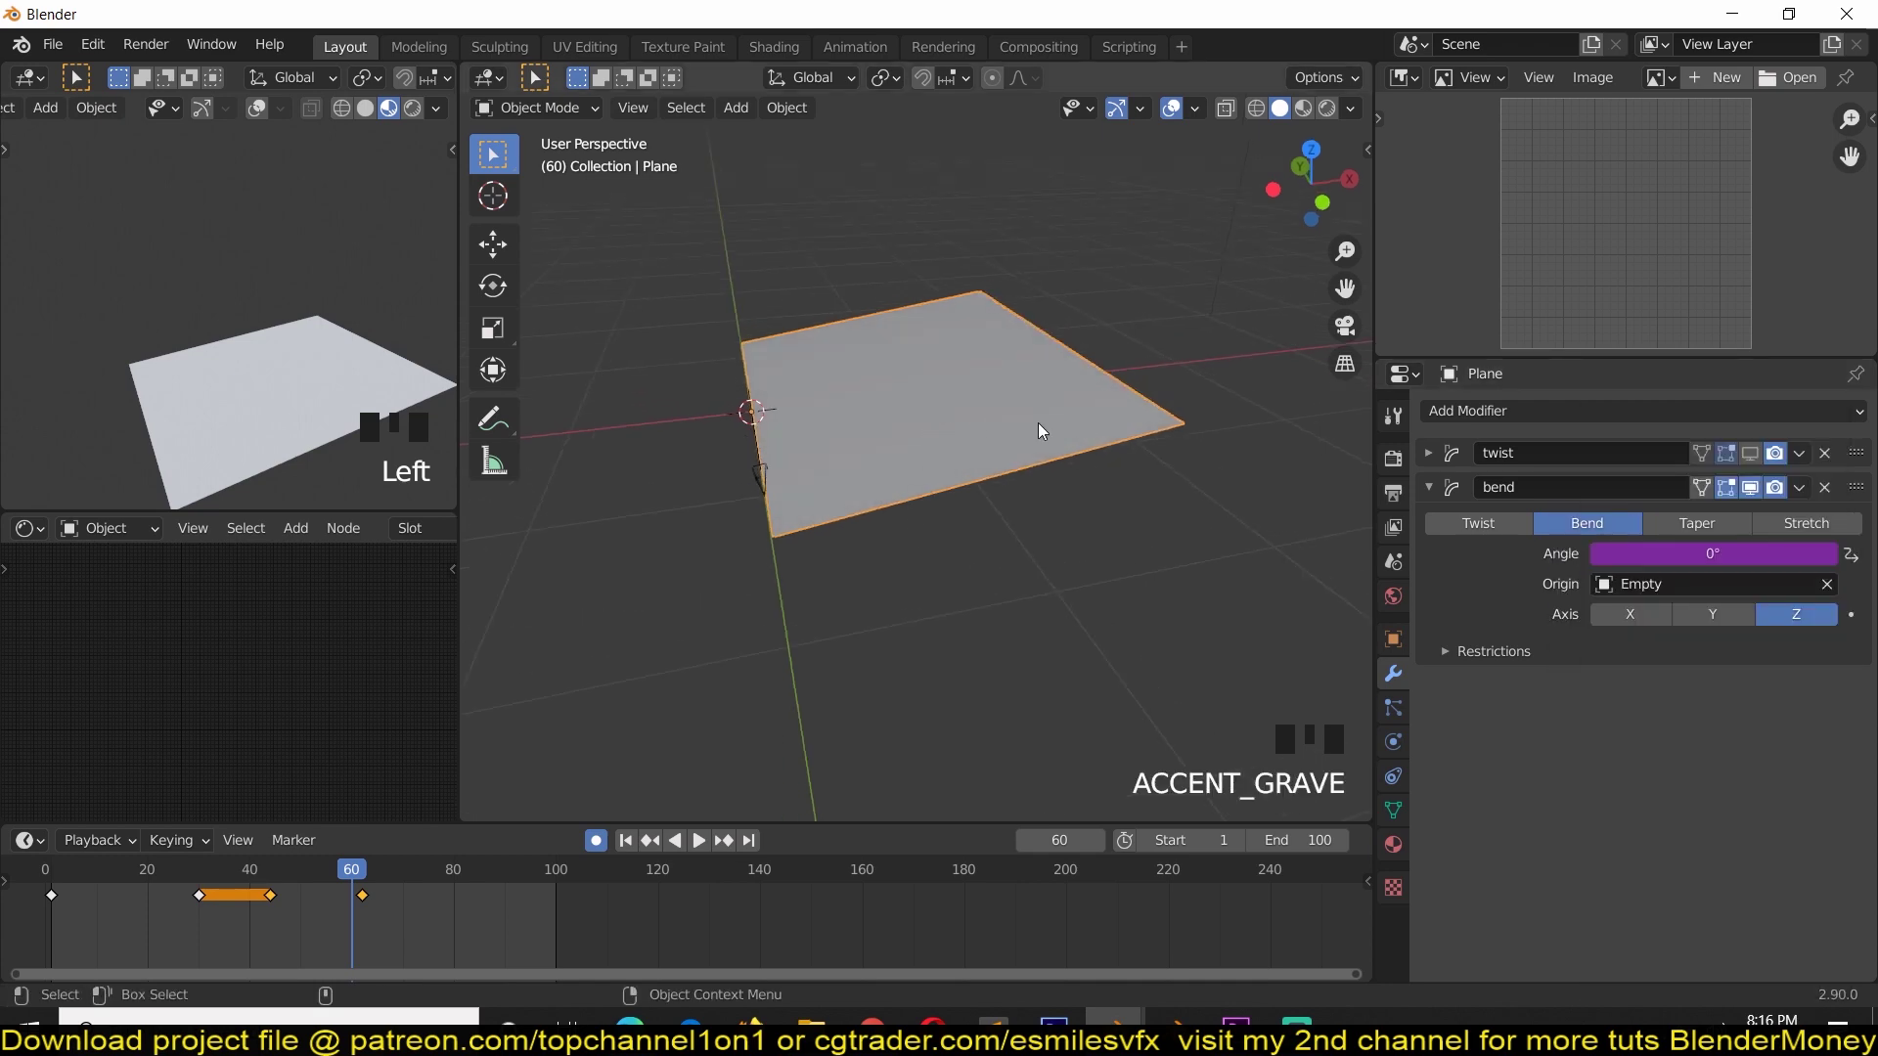
{"action": "right_click", "coordinate": [1673, 554]}
{"action": "left_click", "coordinate": [1643, 577]}
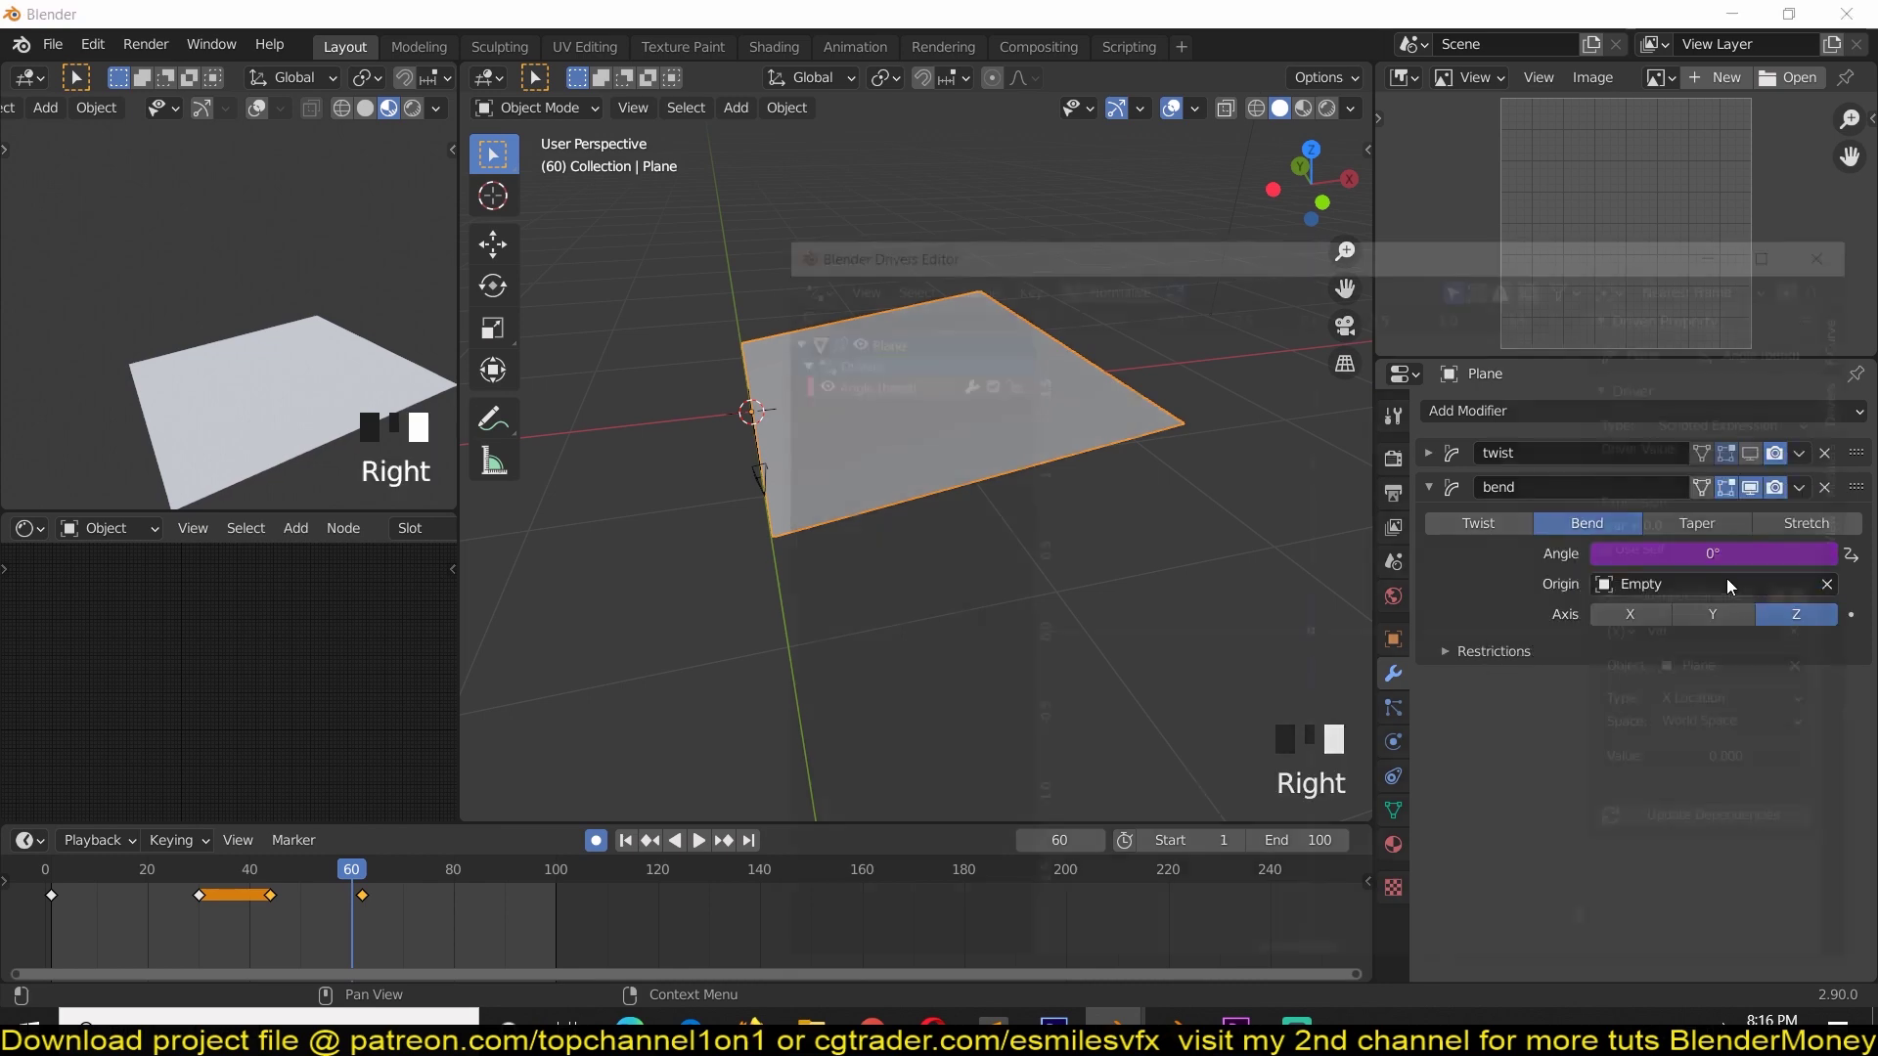
{"action": "left_click_drag", "start_coordinate": [1174, 245], "coordinate": [878, 138]}
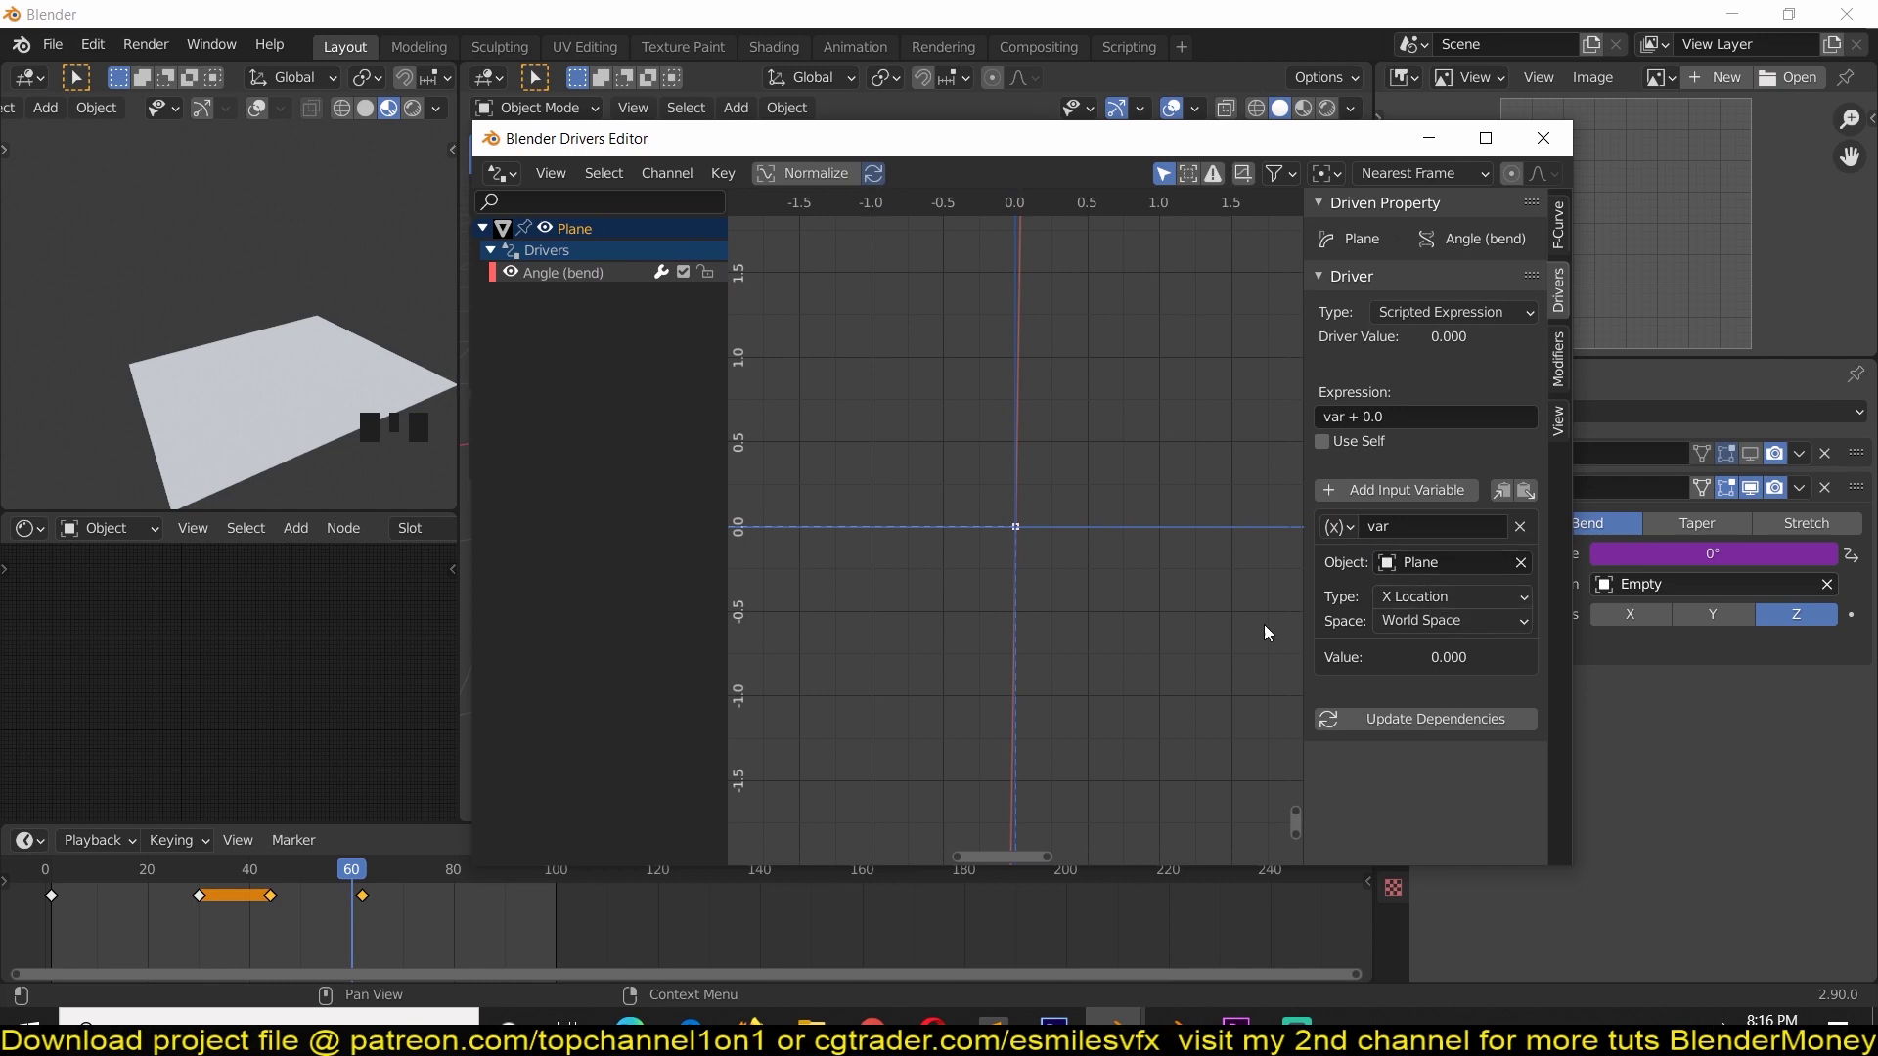
{"action": "left_click_drag", "start_coordinate": [1130, 137], "coordinate": [901, 703]}
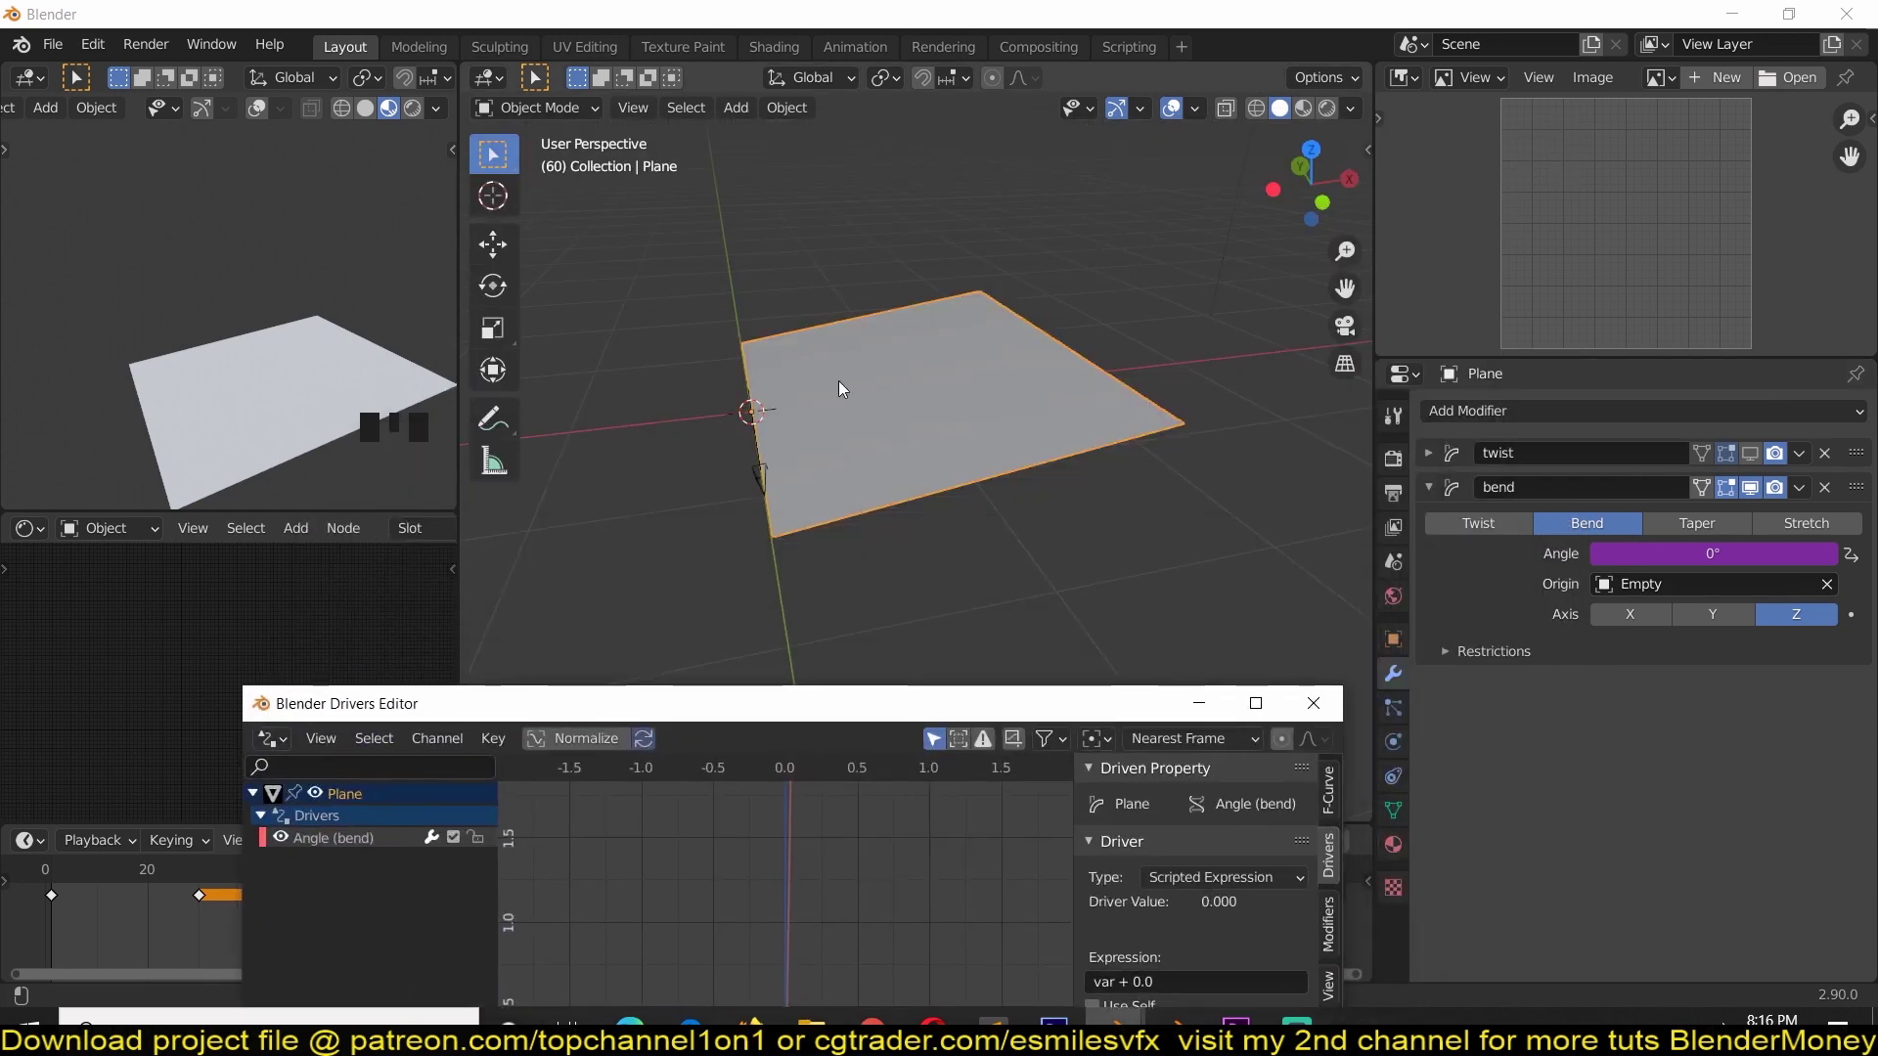
{"action": "left_click_drag", "start_coordinate": [1014, 715], "coordinate": [1074, 355]}
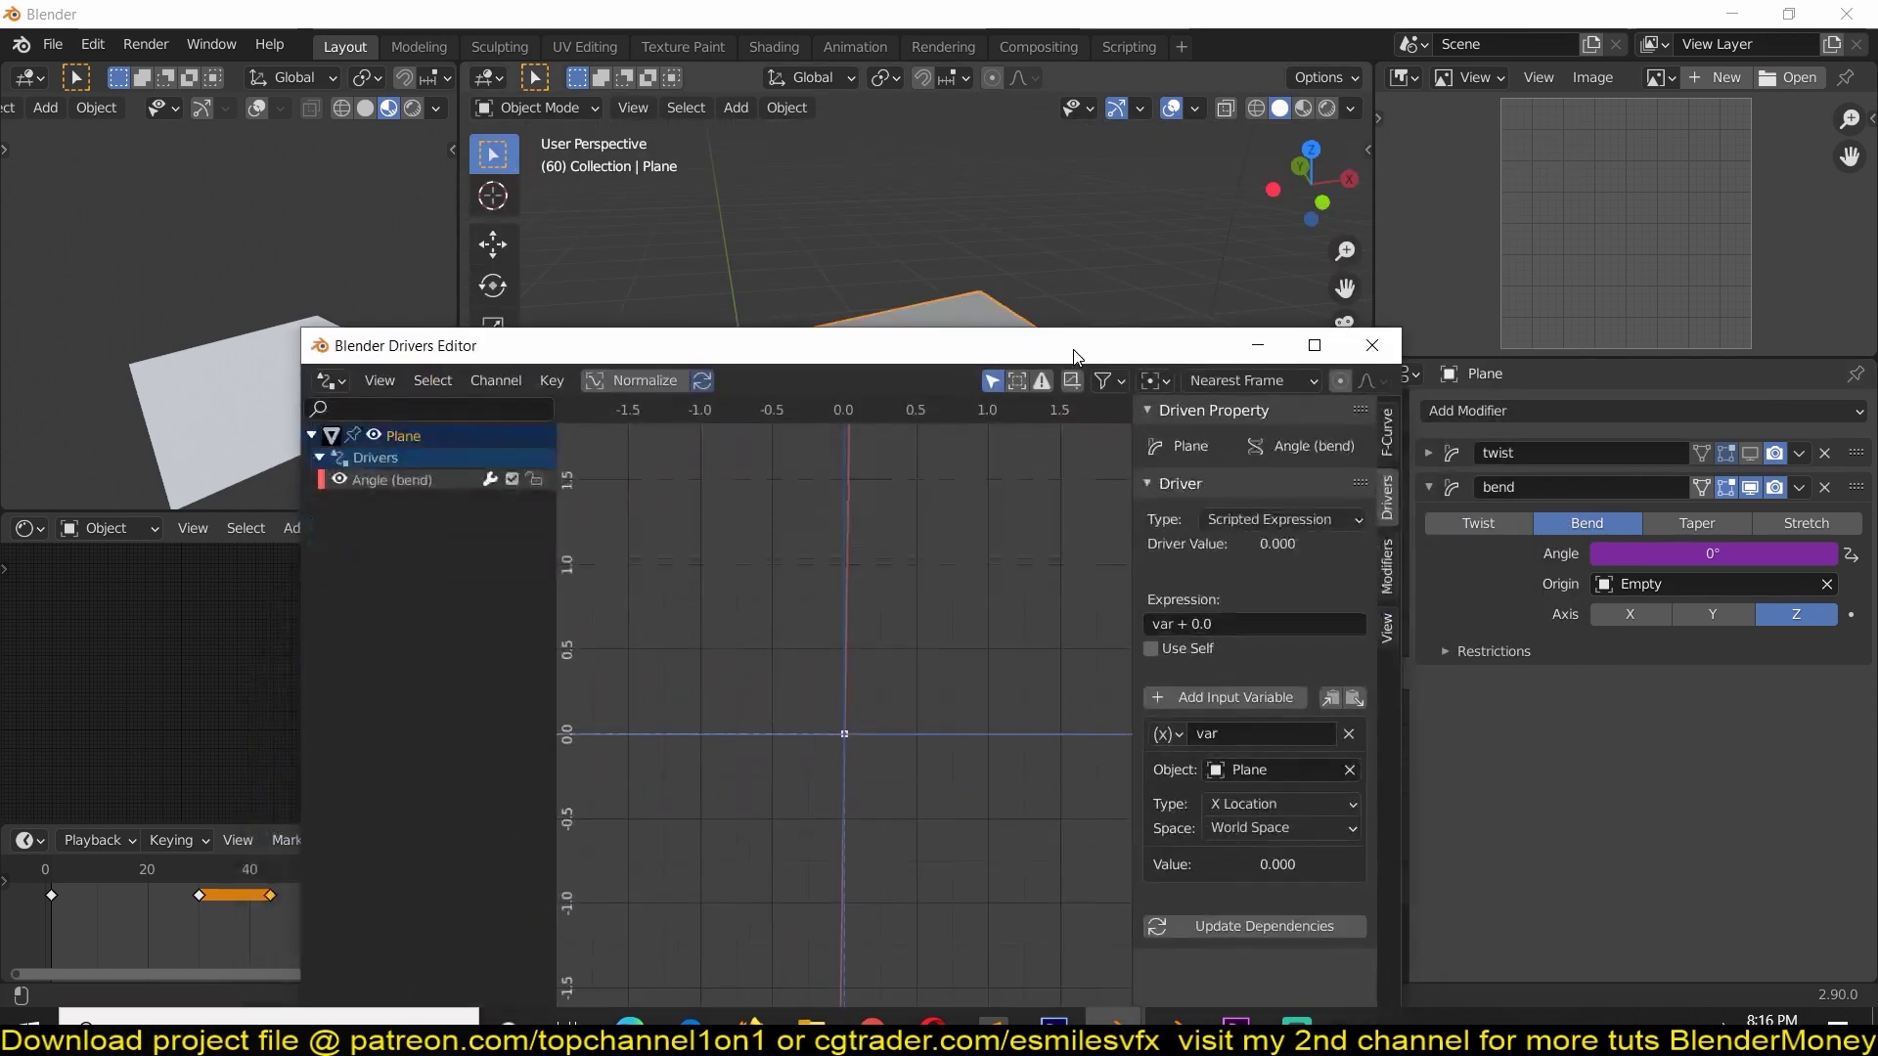
{"action": "left_click", "coordinate": [1271, 811]}
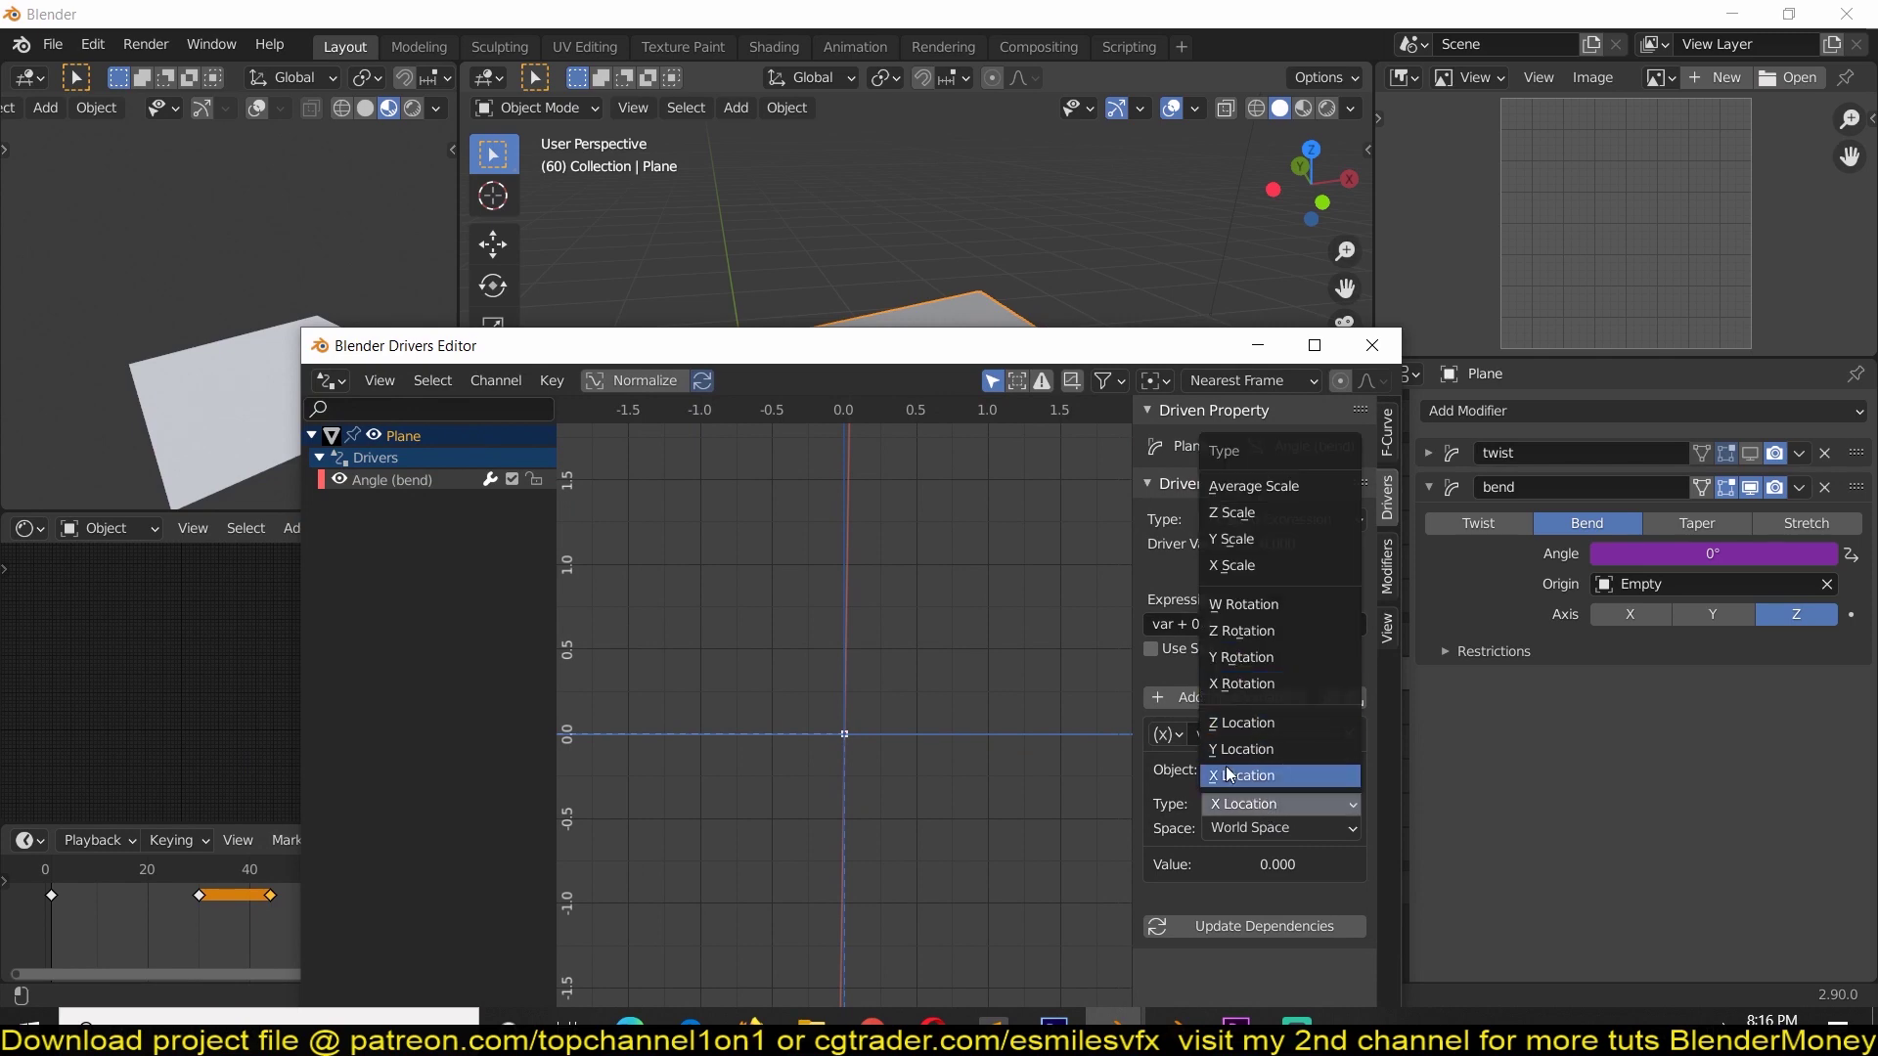
{"action": "left_click", "coordinate": [1263, 657]}
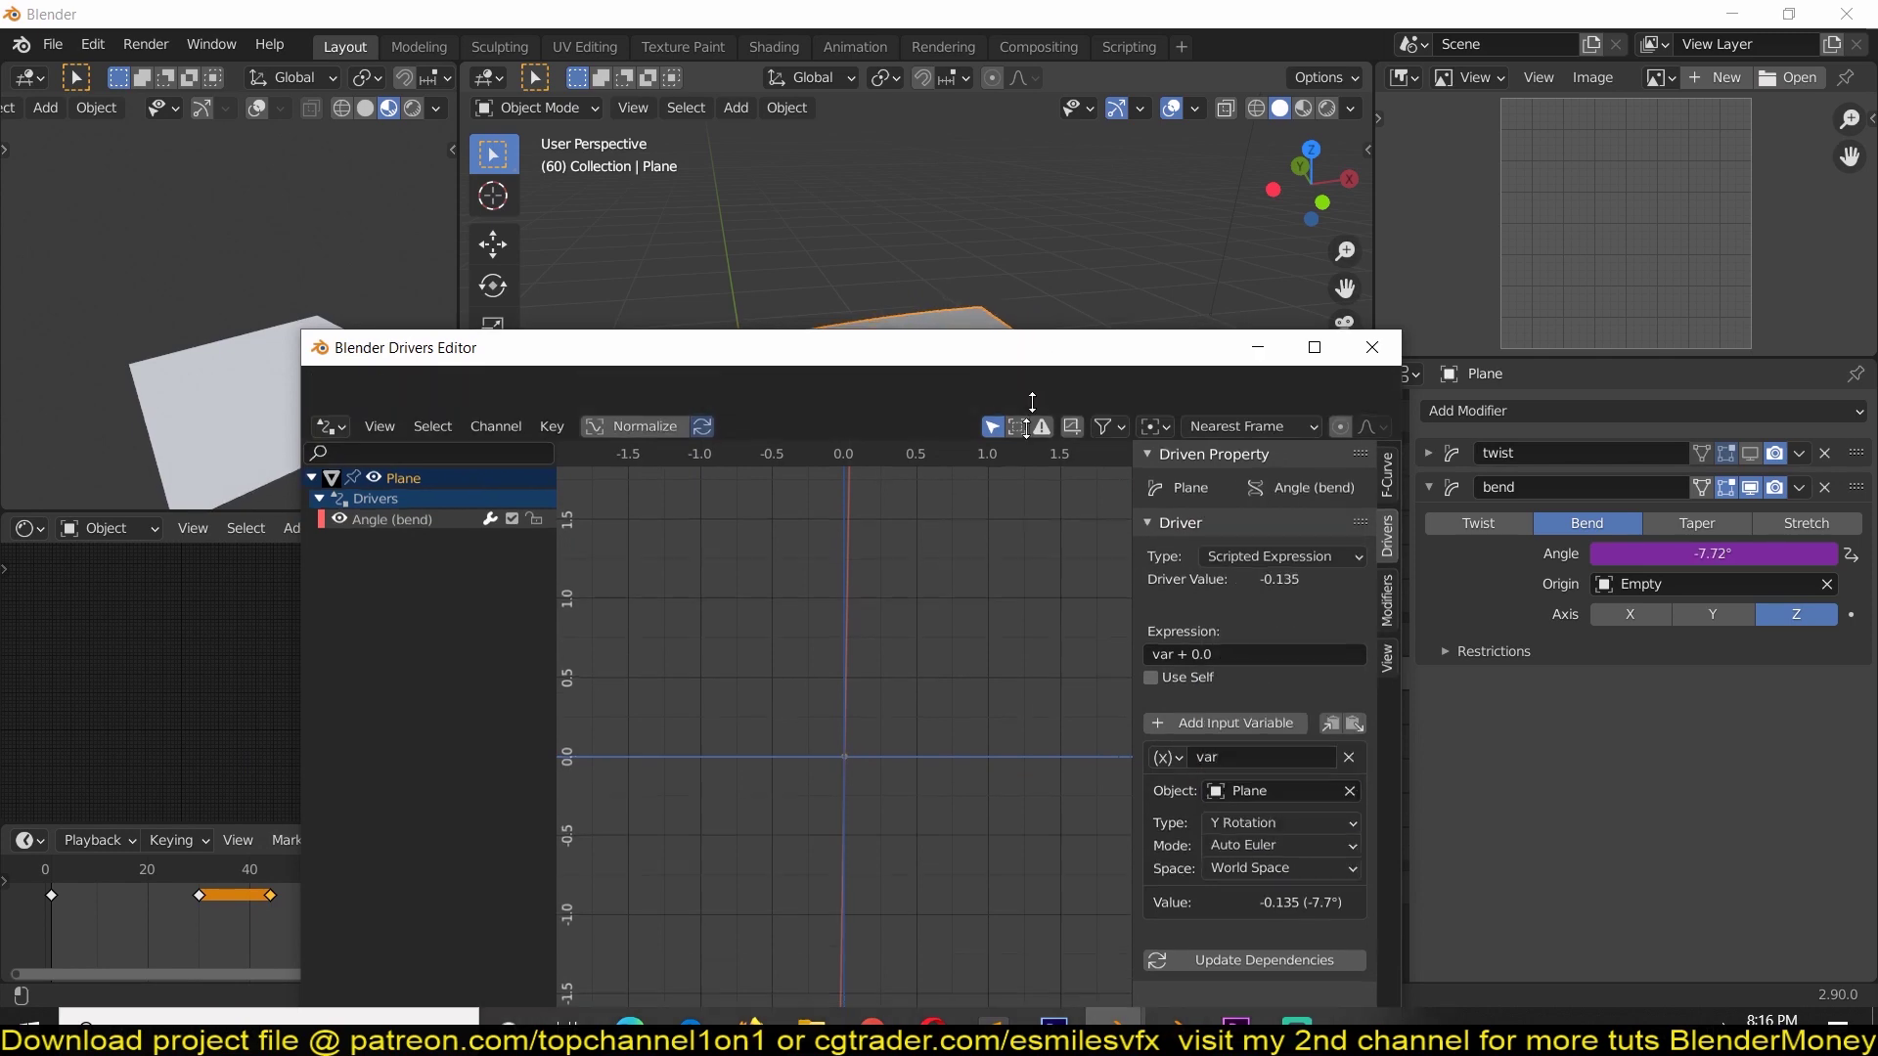
{"action": "middle_click_drag", "start_coordinate": [959, 219], "coordinate": [925, 196]}
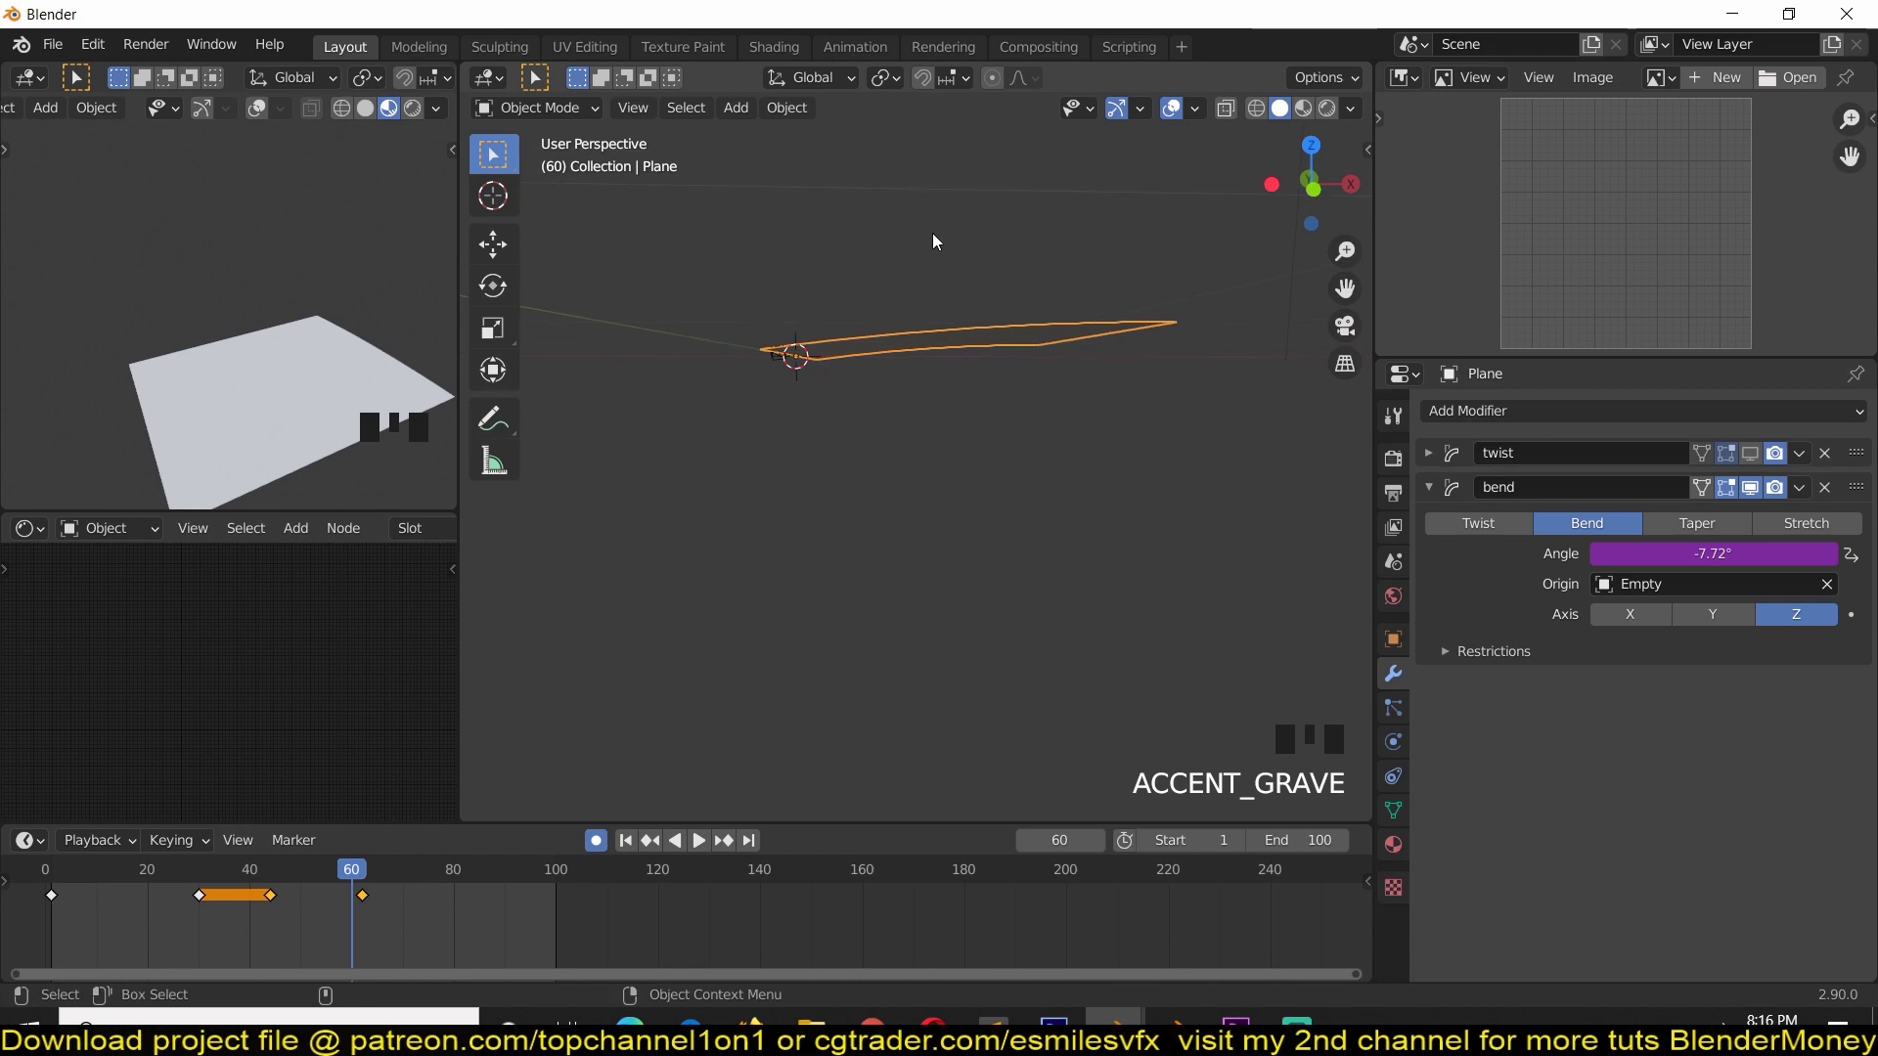
In front orthographic view, scrub to frame 0 and play the animation to watch the bend.
{"action": "key", "text": "KP_1"}
{"action": "scroll", "coordinate": [990, 377], "scroll_direction": "up", "scroll_amount": 3}
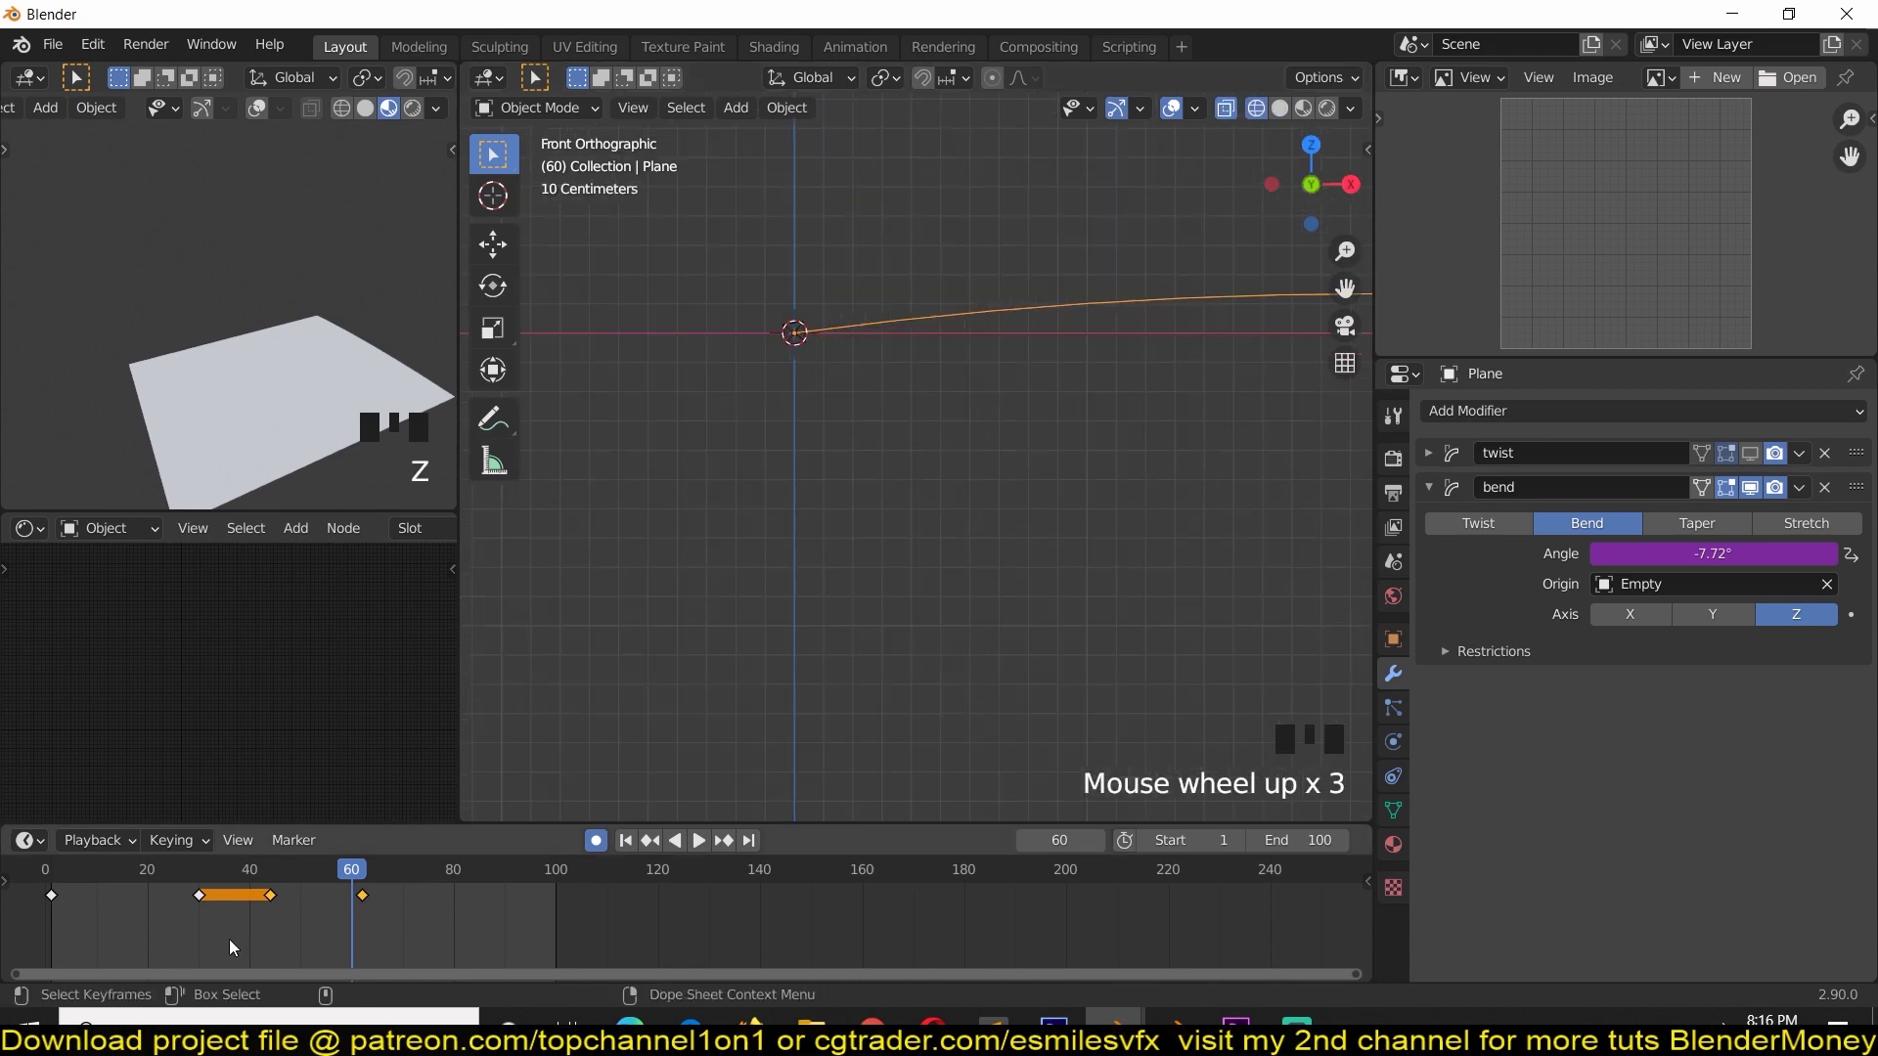
{"action": "right_click_drag", "start_coordinate": [303, 894], "coordinate": [42, 894], "text": "shift"}
{"action": "scroll", "coordinate": [1119, 569], "scroll_direction": "down", "scroll_amount": 2}
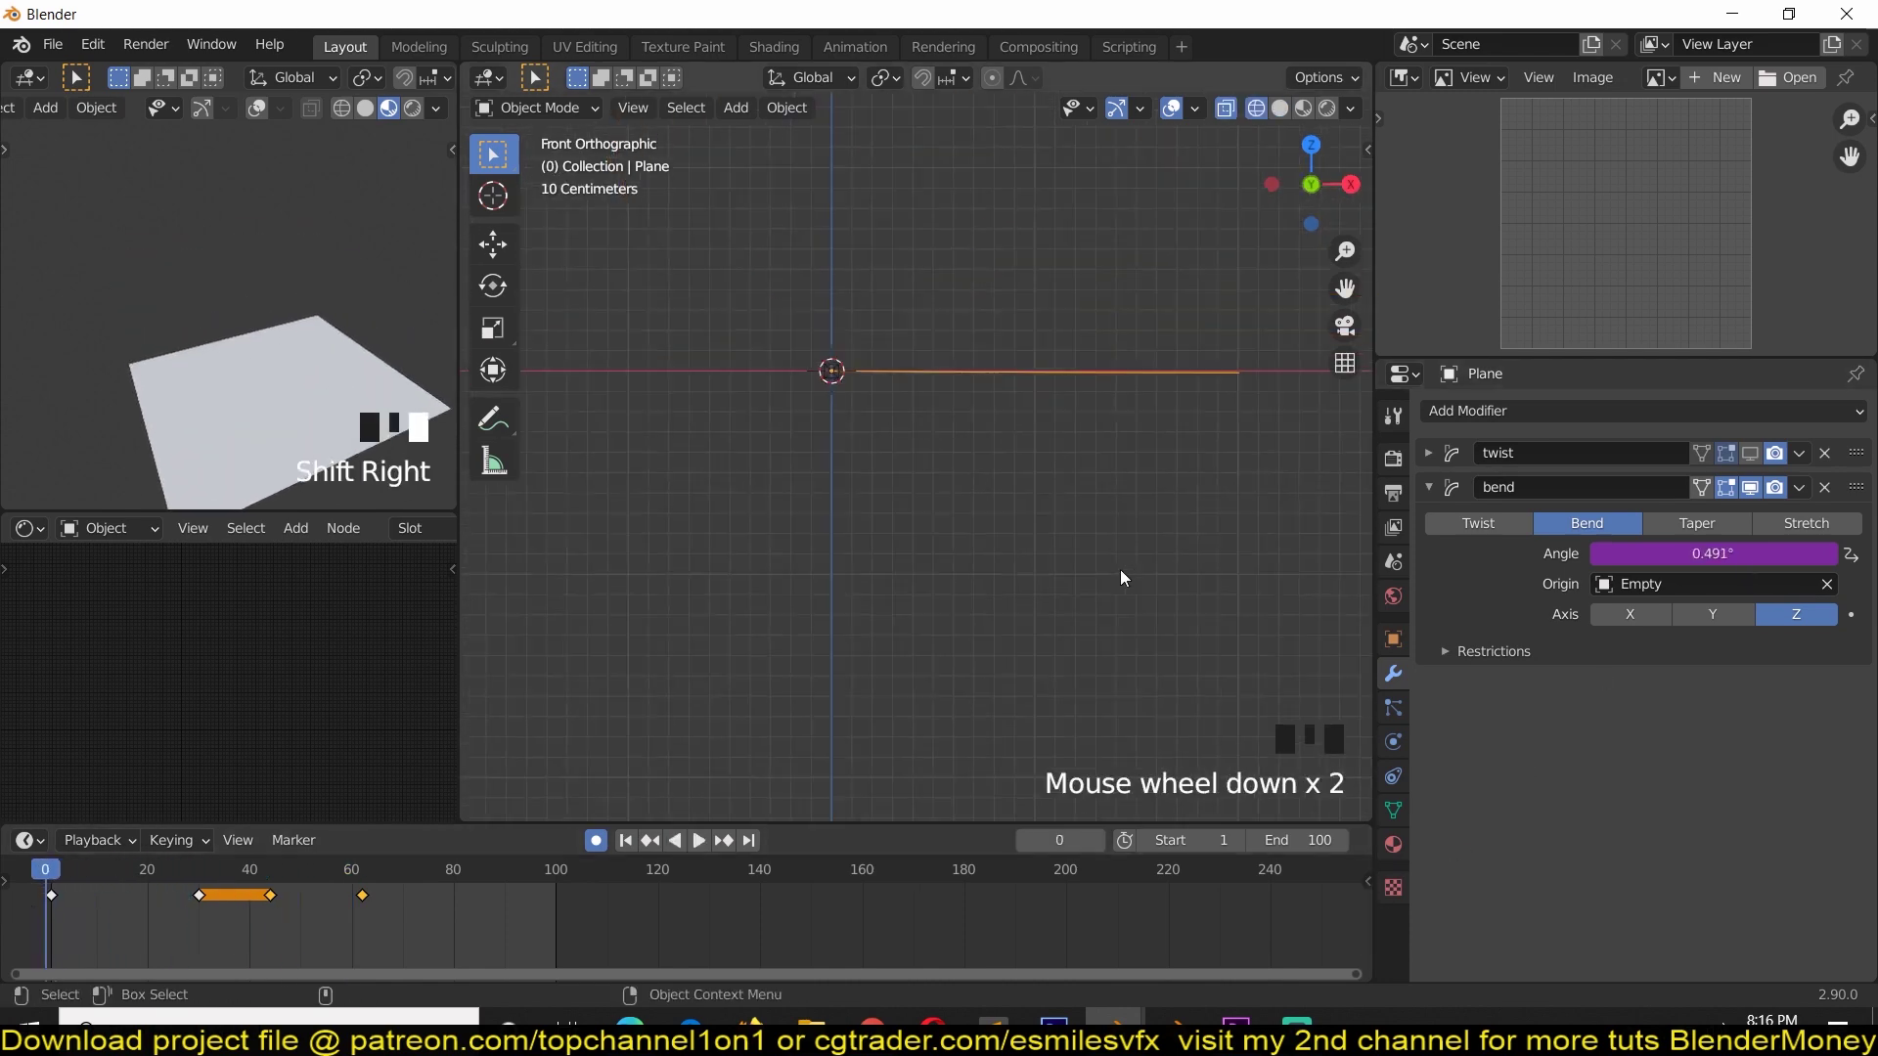
{"action": "key", "text": "space"}
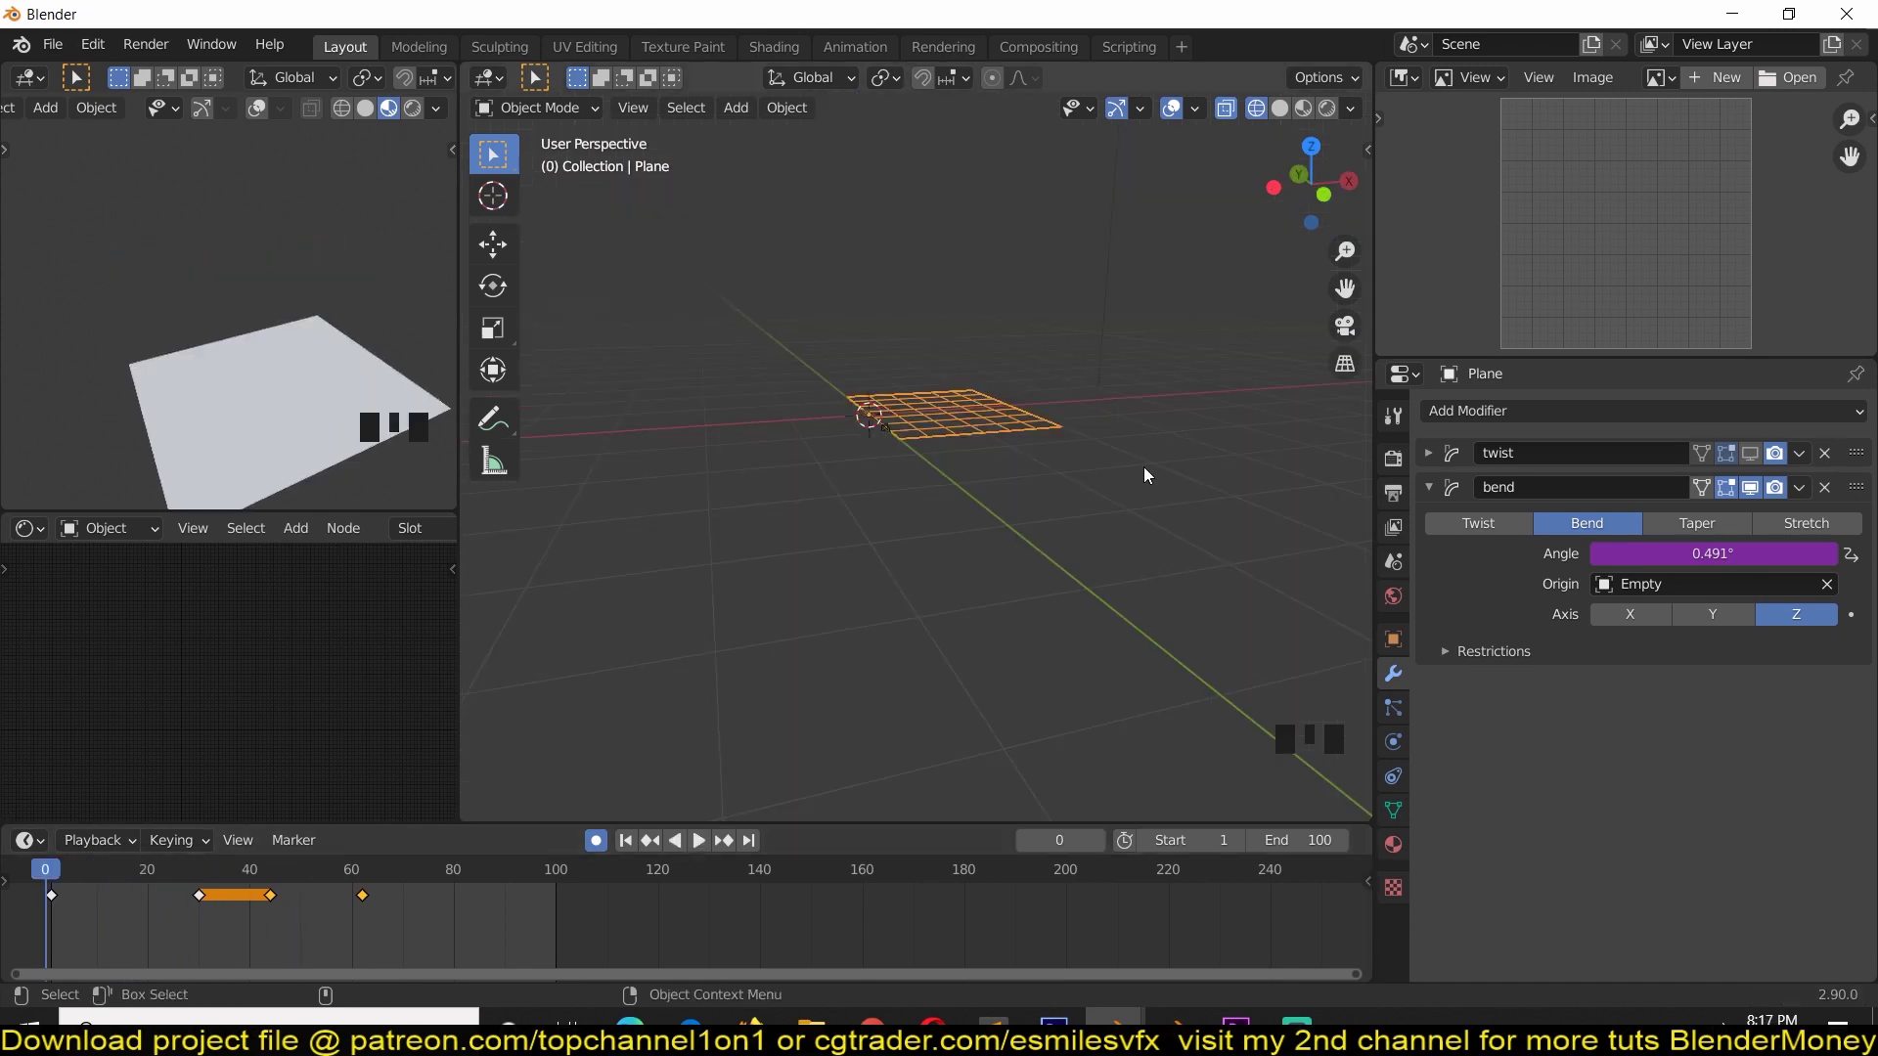
Replay the animation, show the bend in the viewport, and rewind to the first frame.
{"action": "key", "text": "KP_1"}
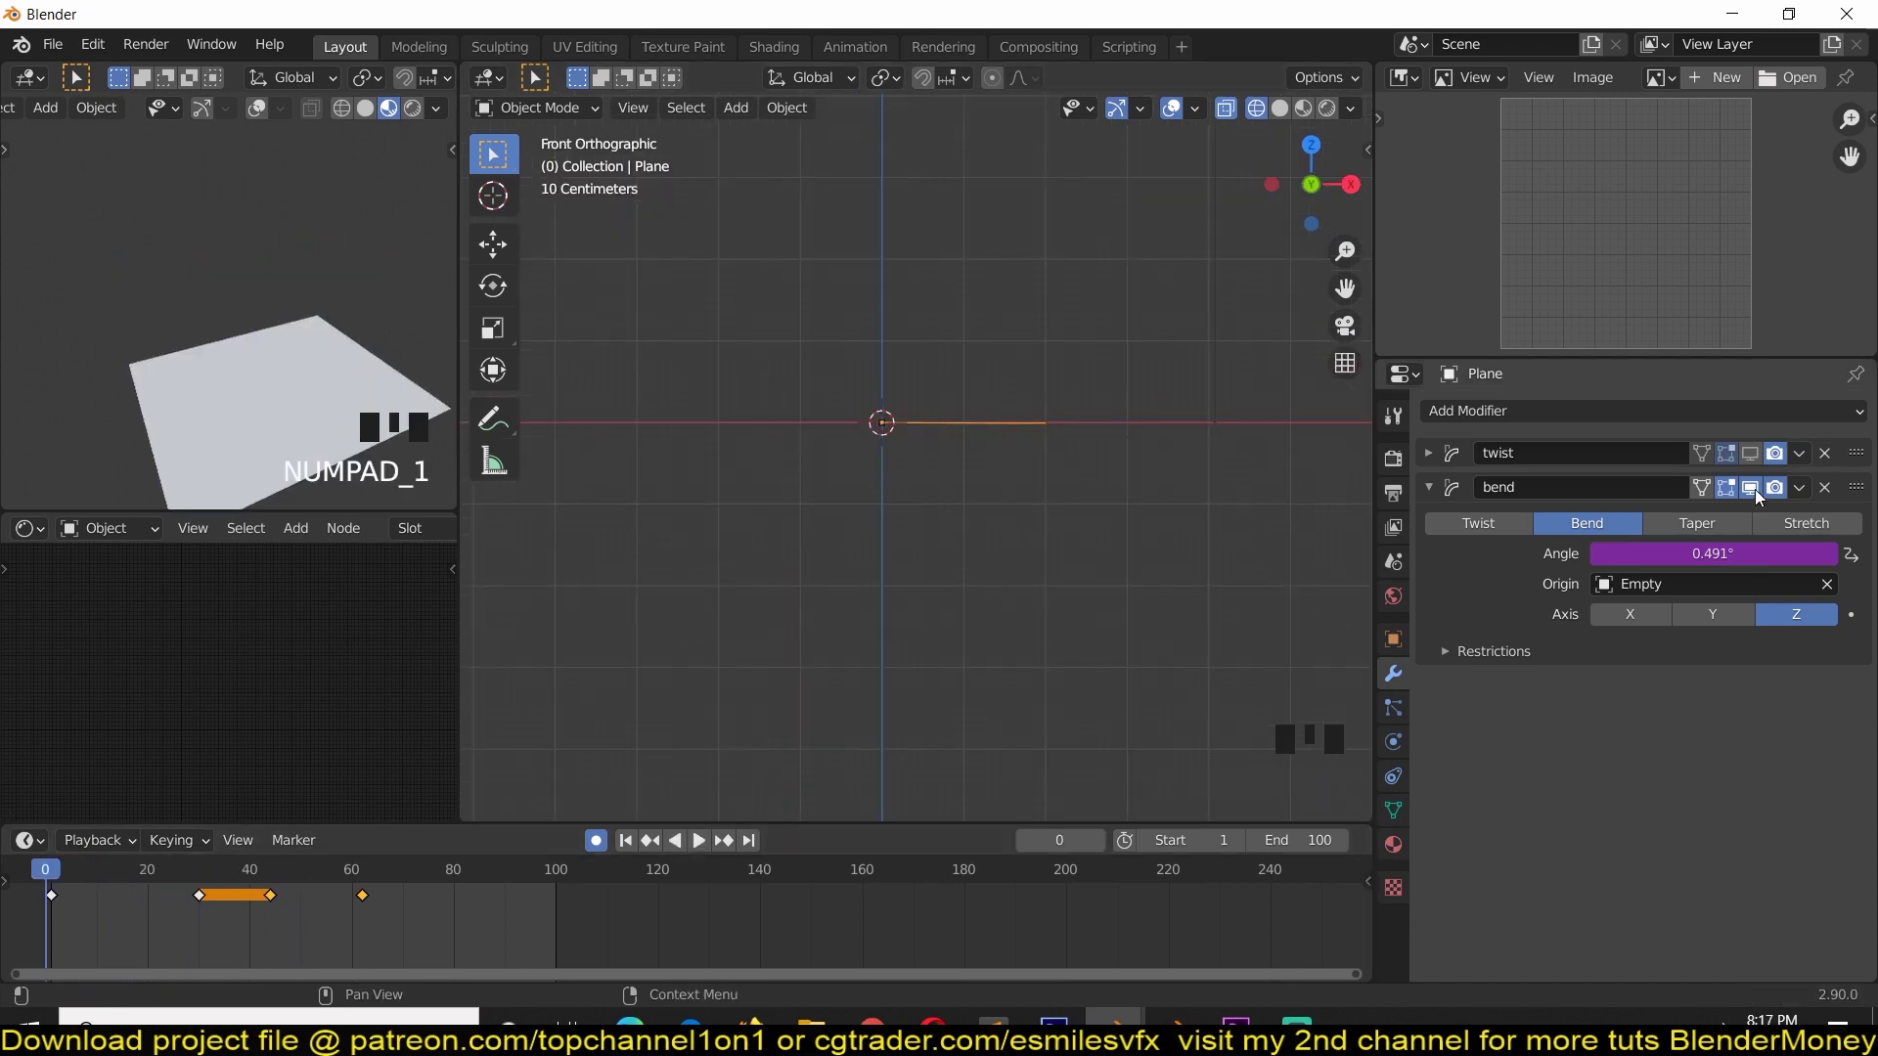
{"action": "key", "text": "Left"}
{"action": "key", "text": "space"}
{"action": "key", "text": "space"}
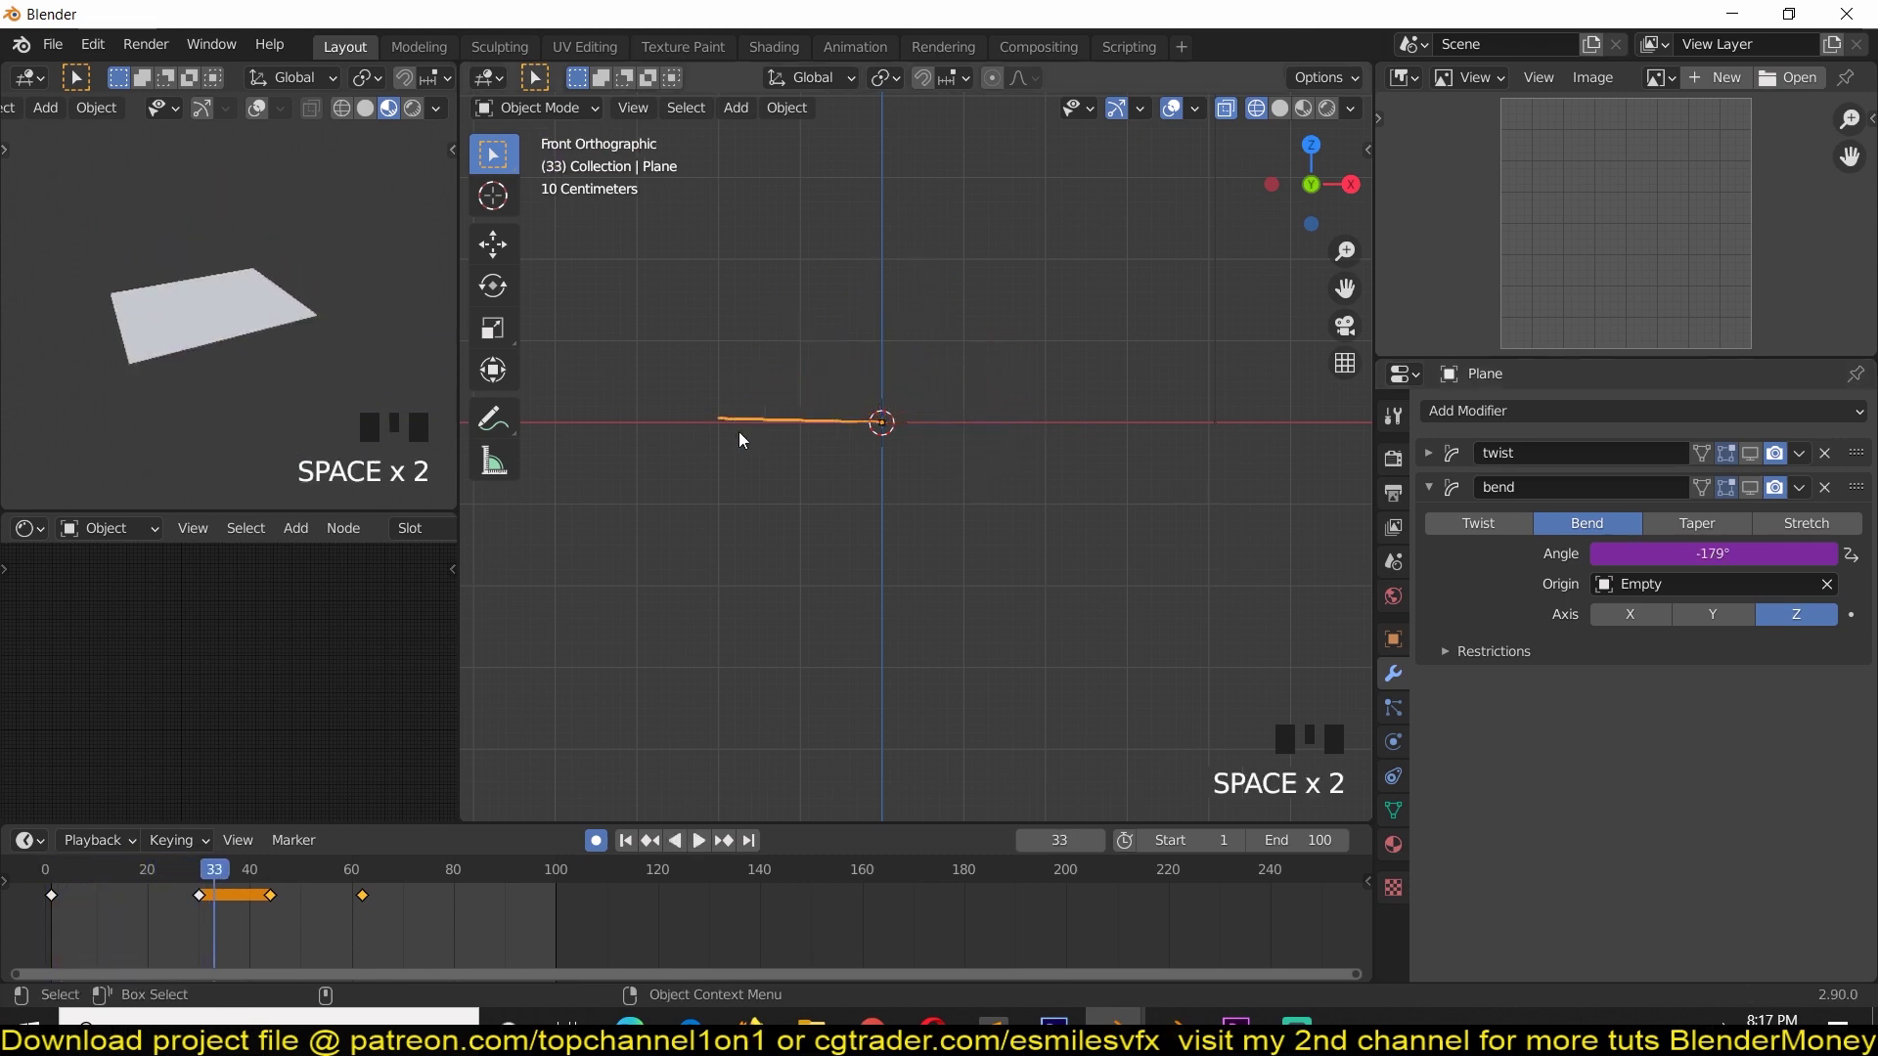
{"action": "left_click", "coordinate": [1751, 488]}
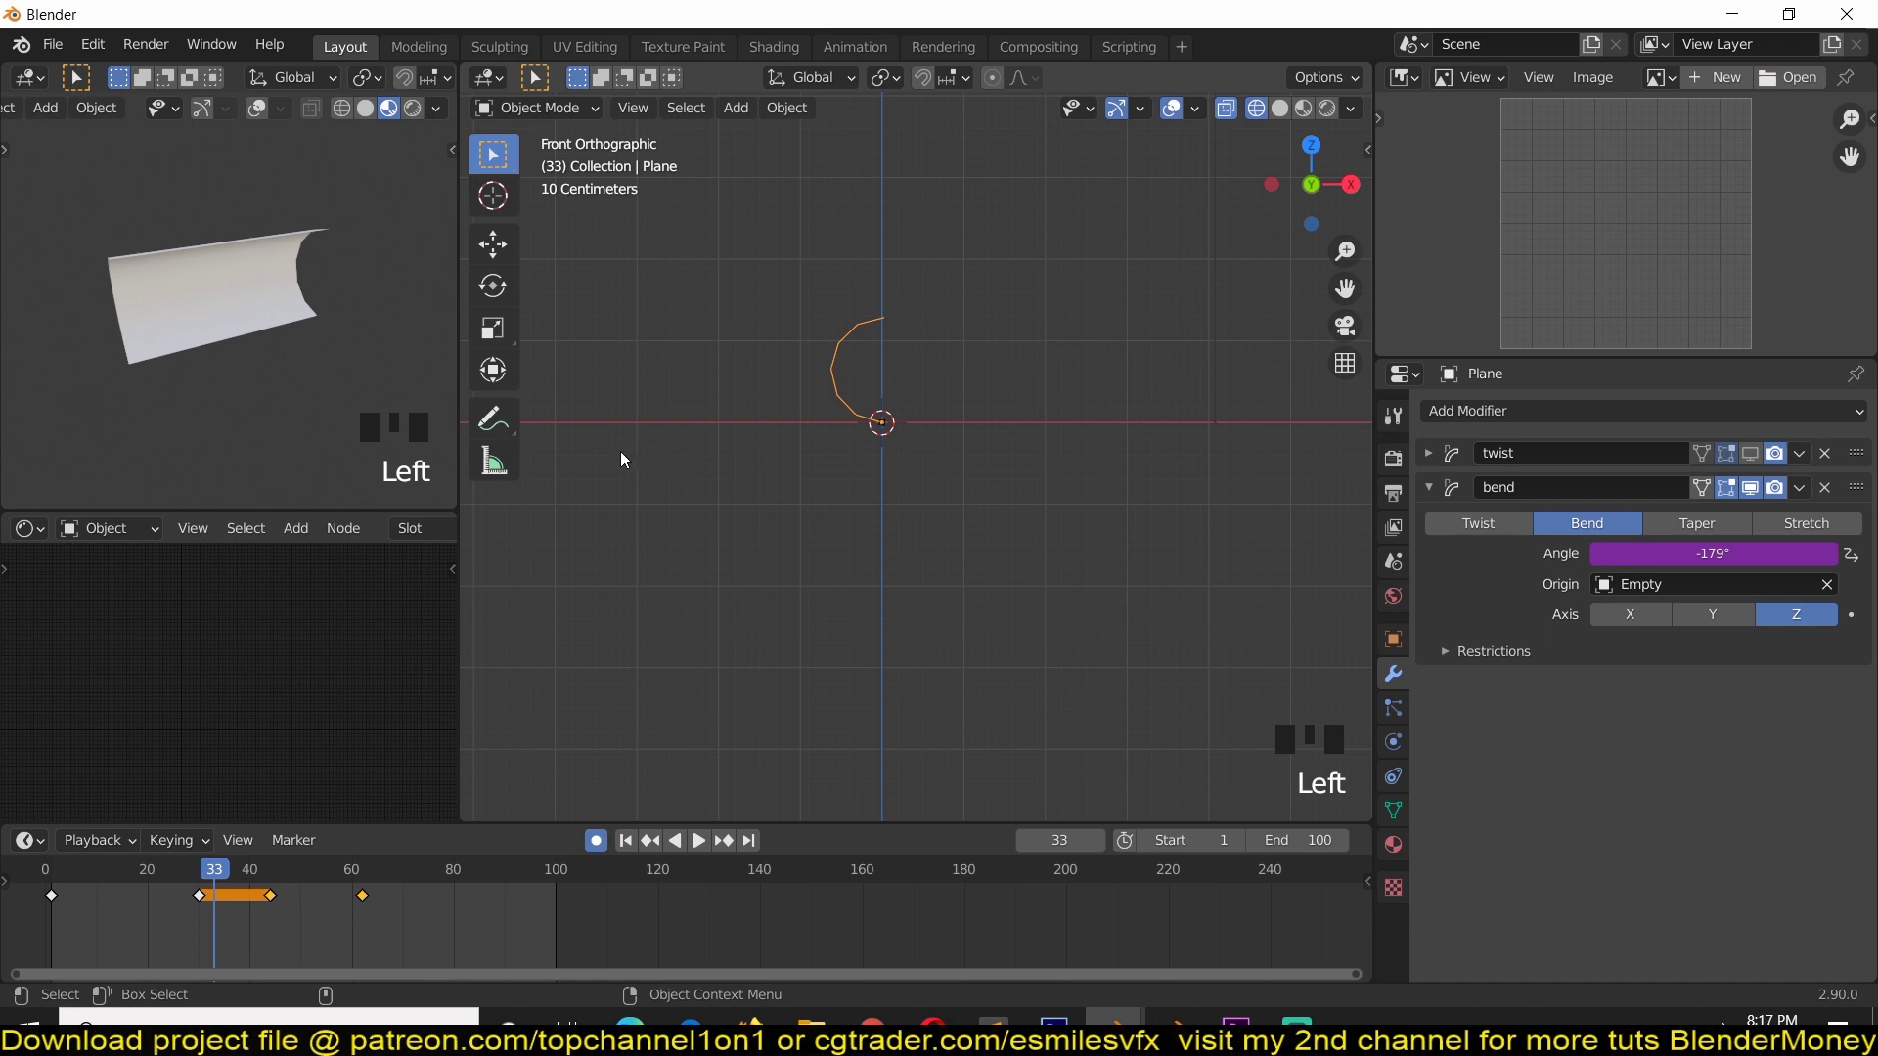
{"action": "right_click", "coordinate": [43, 884], "text": "shift"}
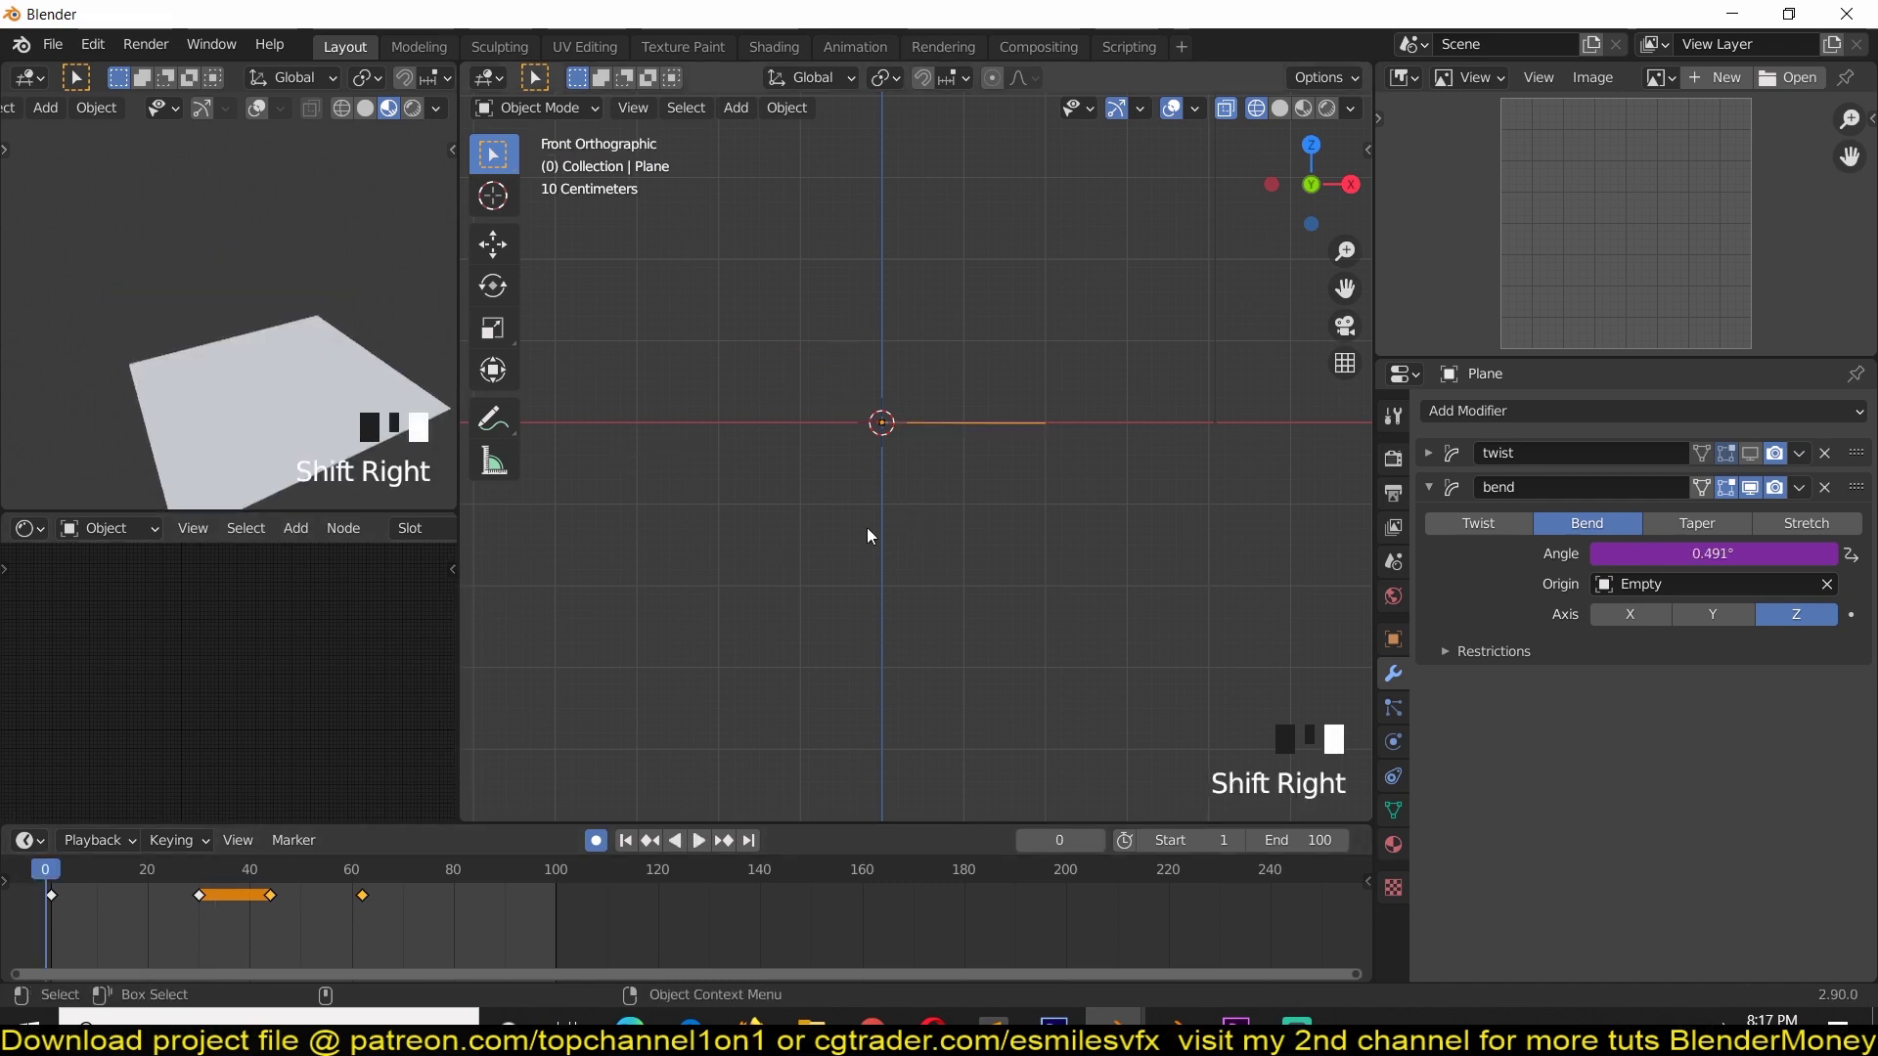
Check the bend driver's sin(var) expression and replay the flip from the start to preview the bending.
{"action": "right_click", "coordinate": [1651, 554]}
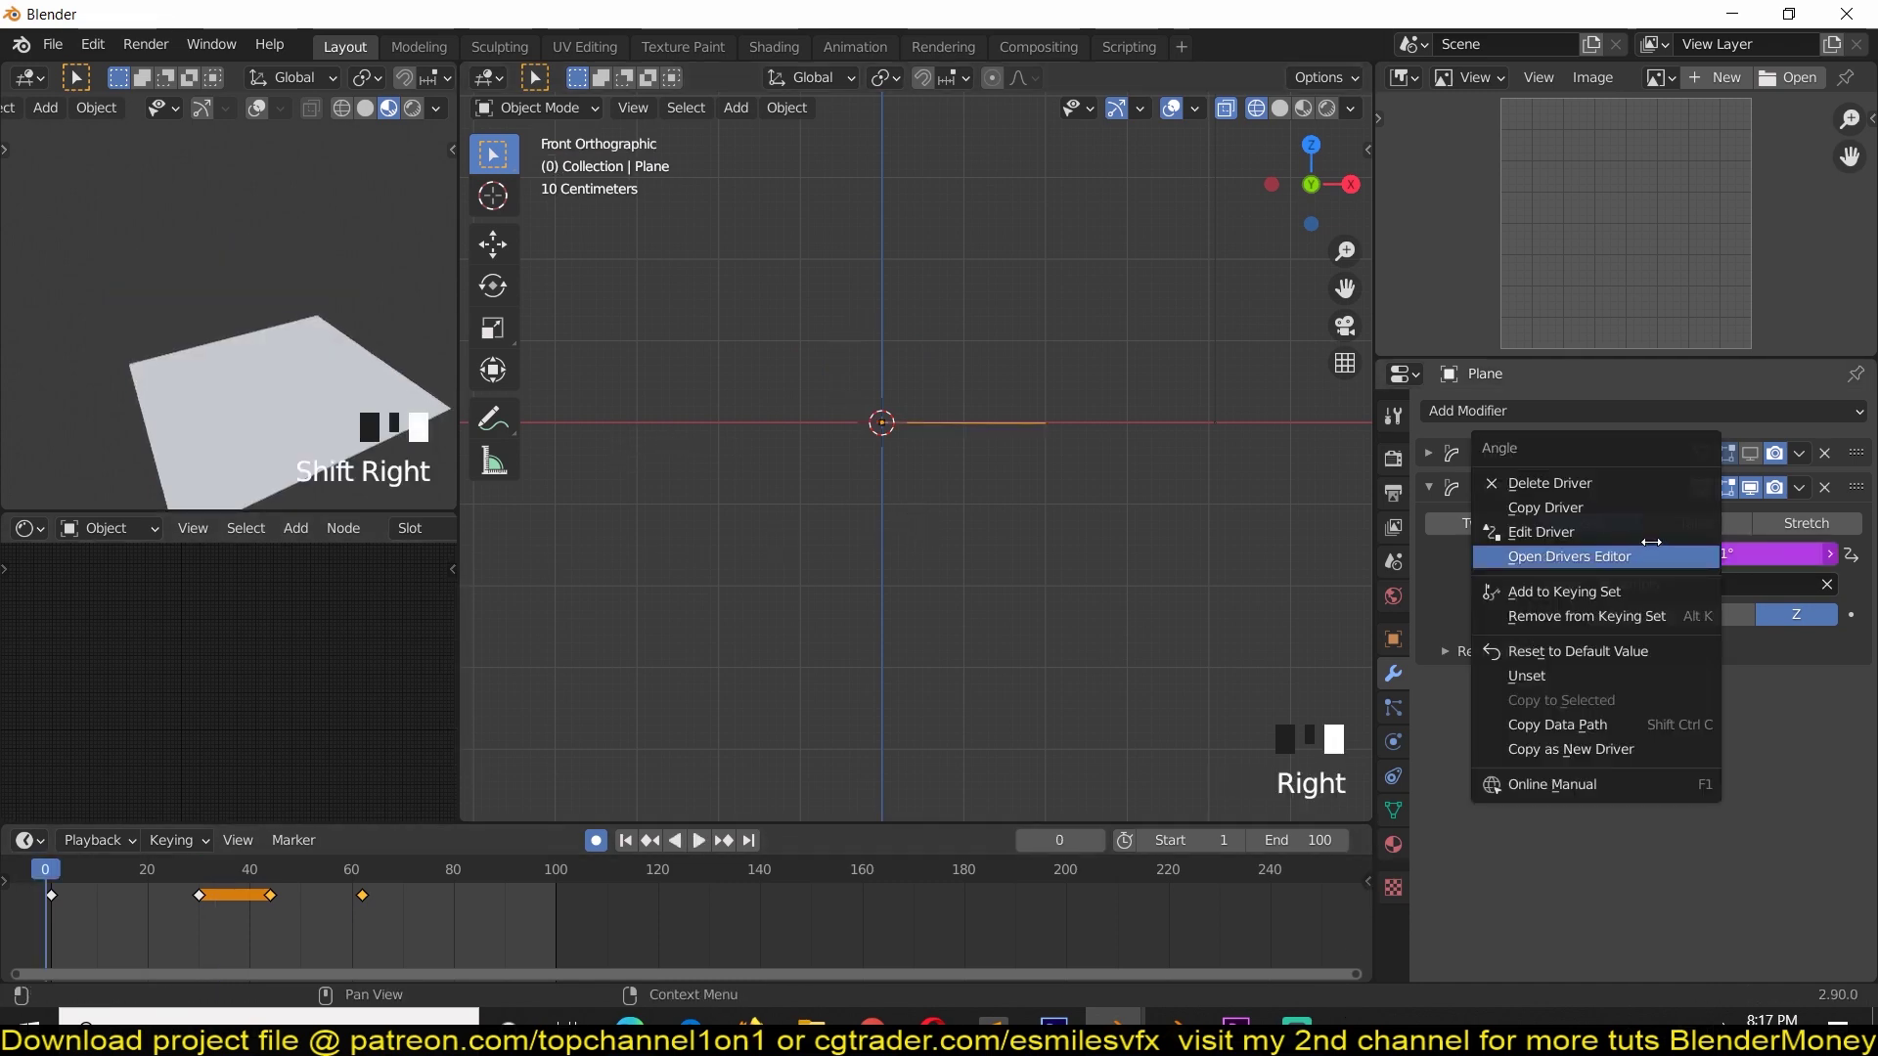
{"action": "right_click", "coordinate": [1653, 550]}
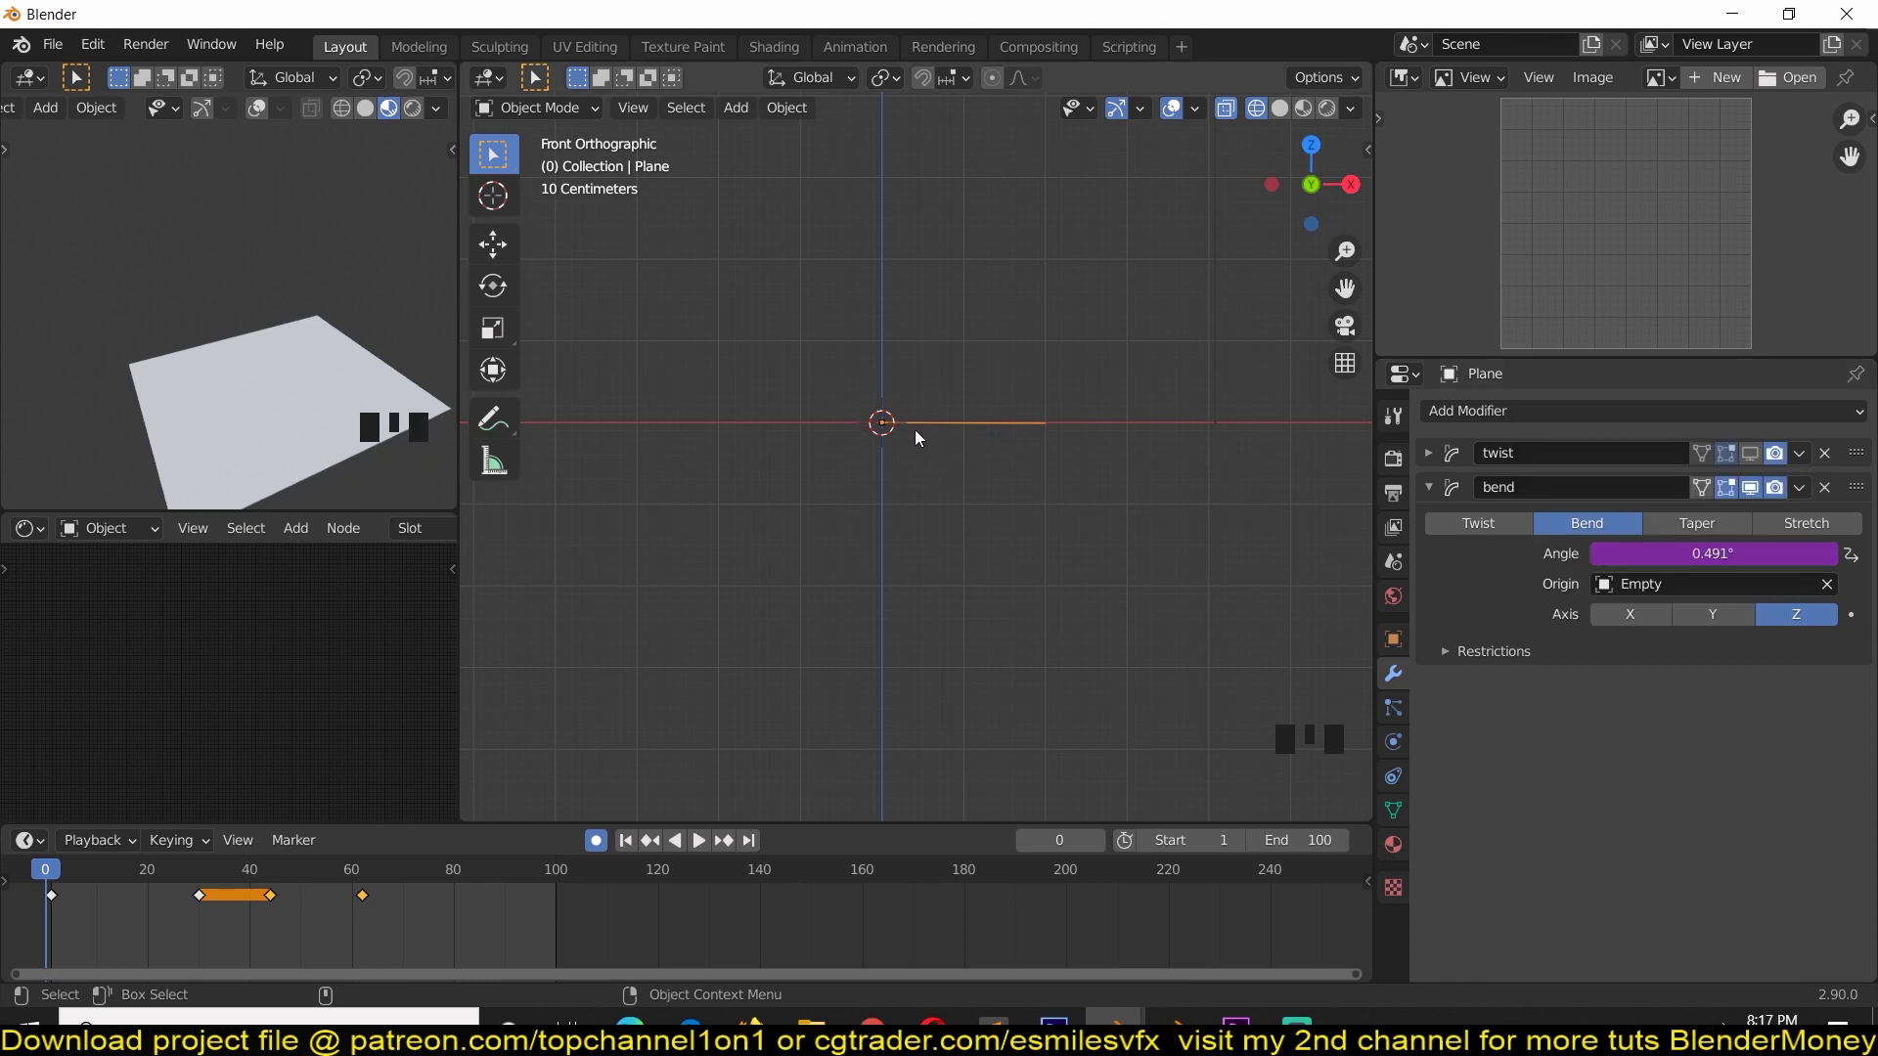
{"action": "key", "text": "space"}
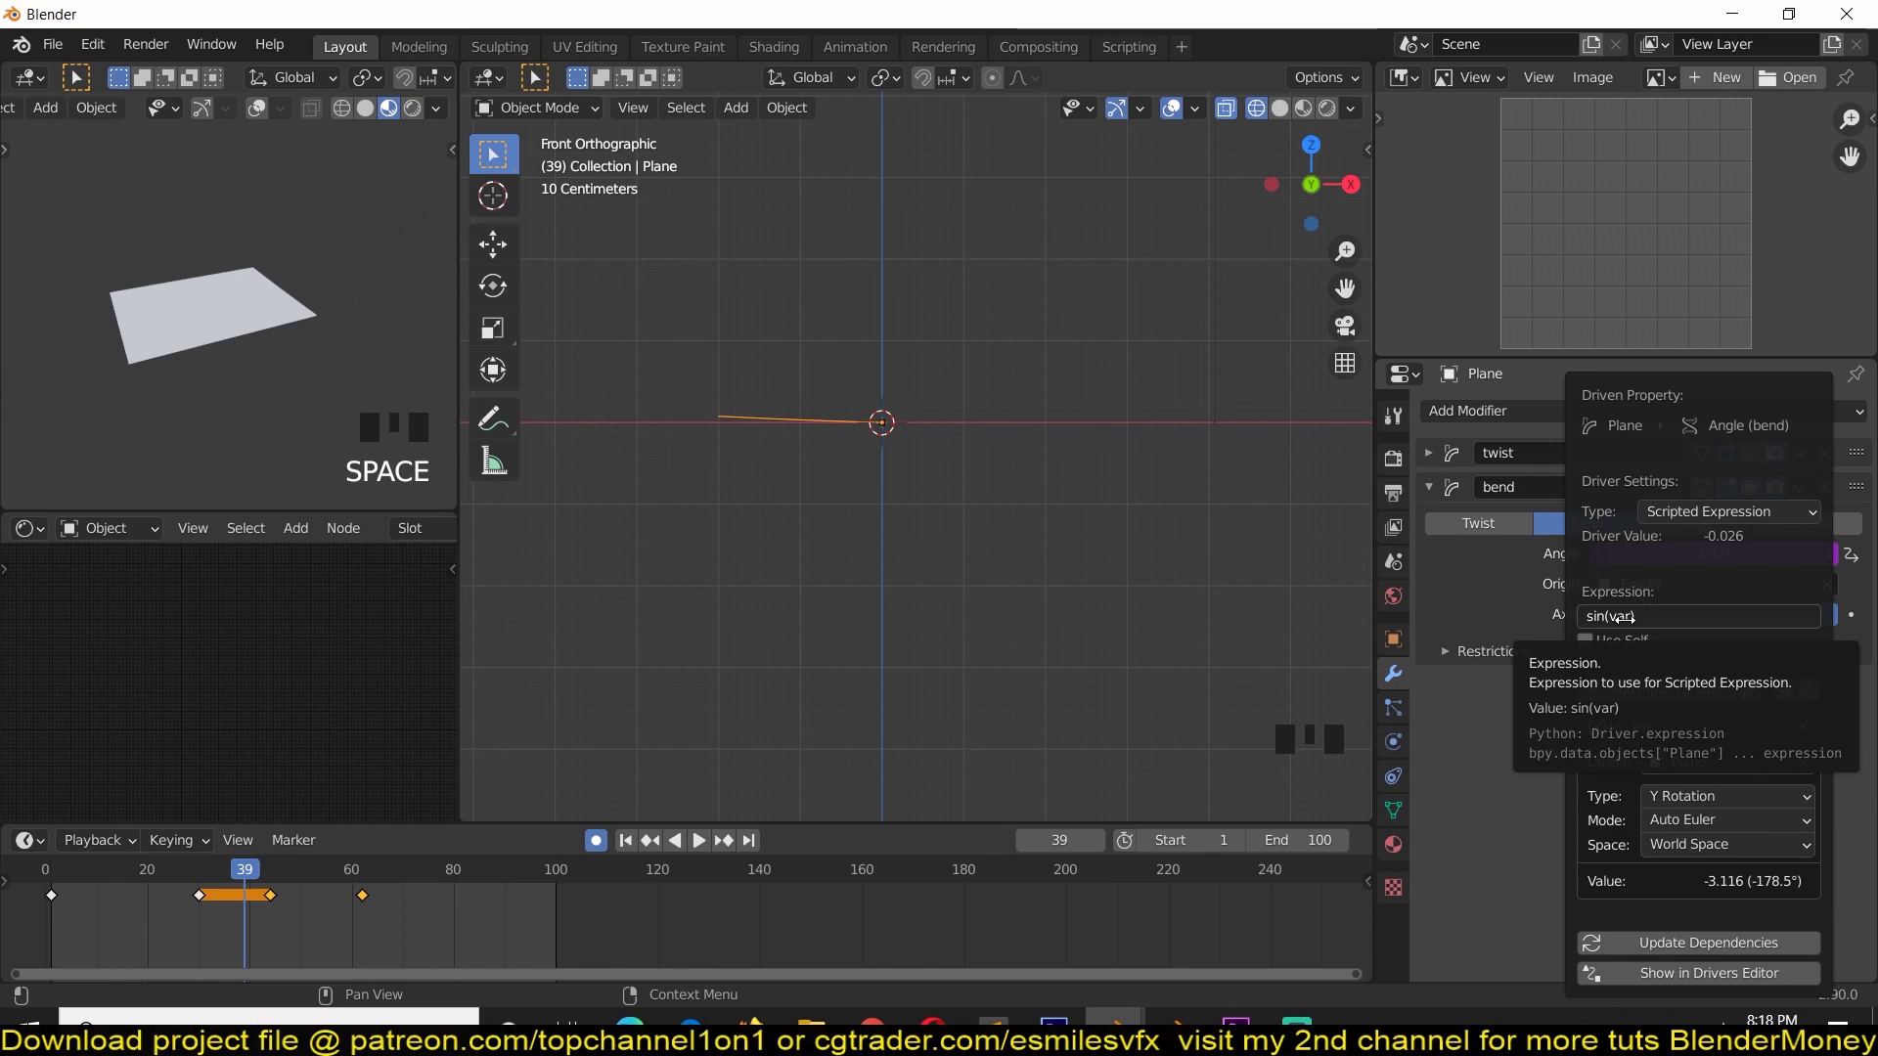
{"action": "left_click", "coordinate": [1685, 620]}
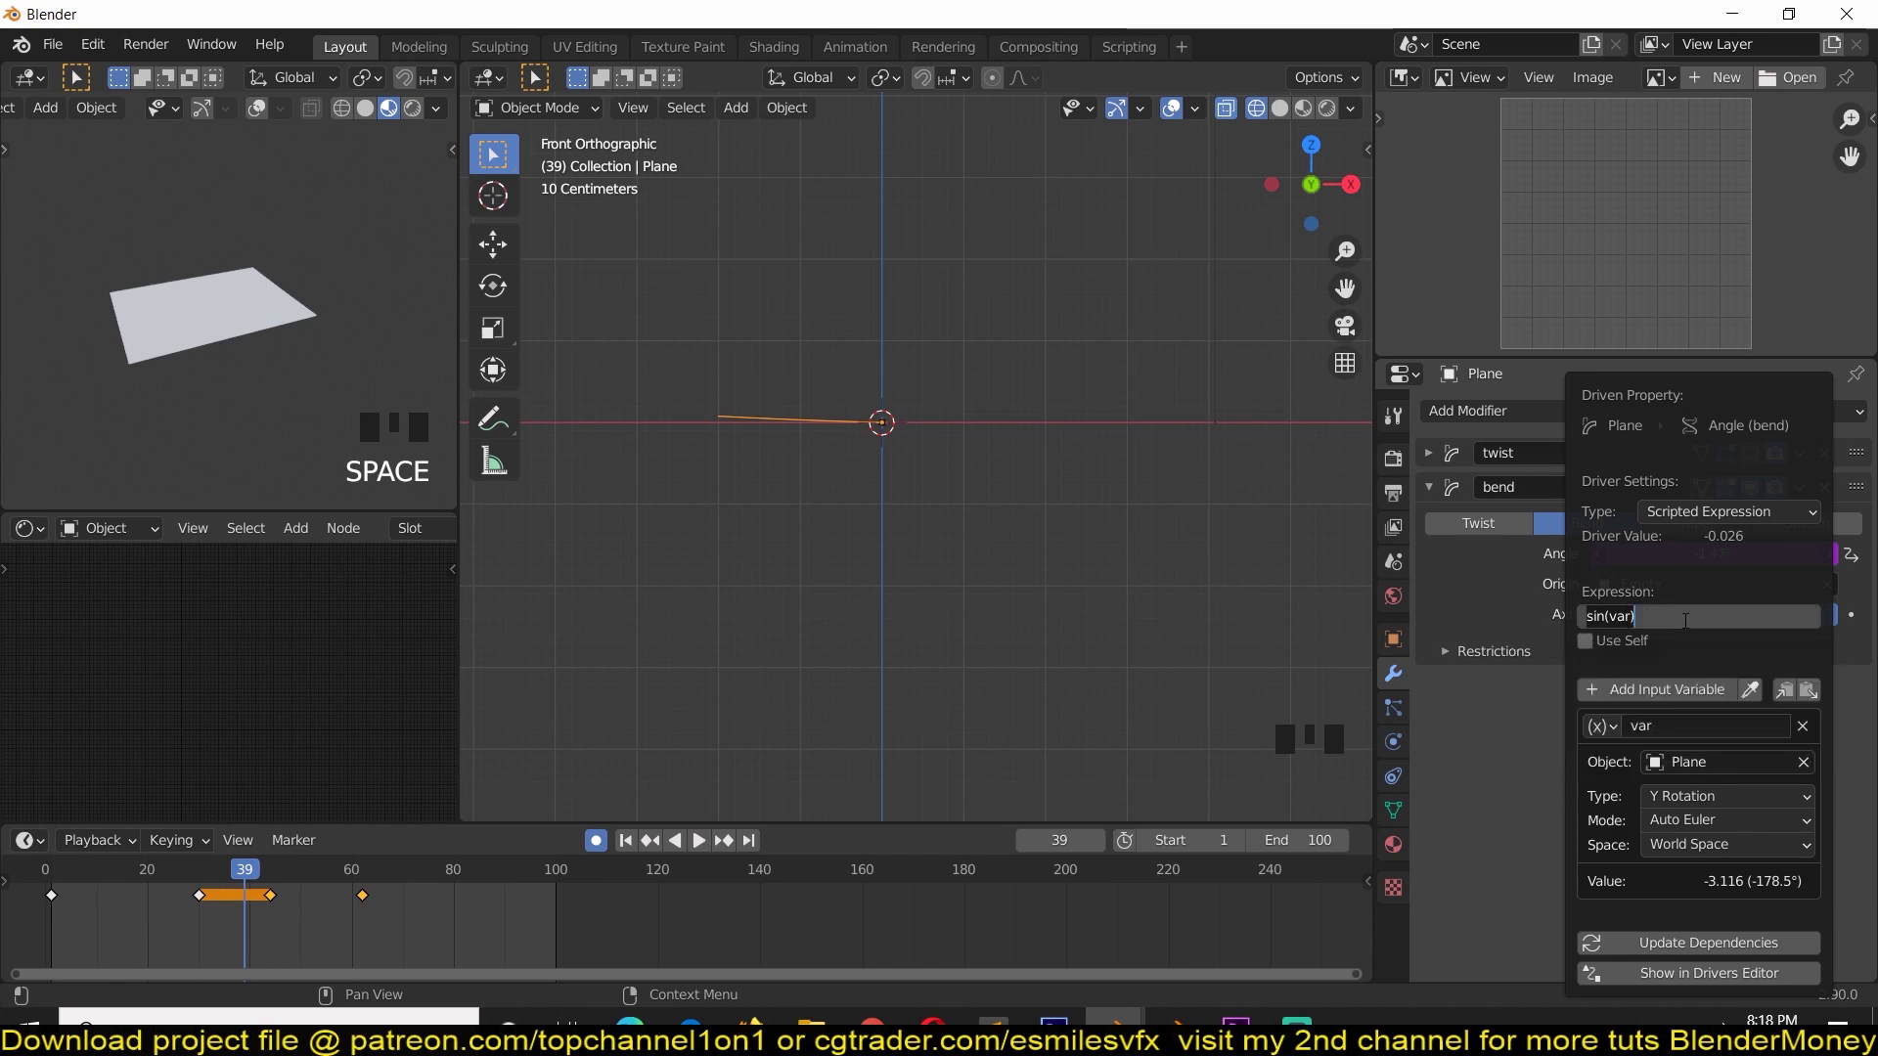
{"action": "key", "text": "shift+Left"}
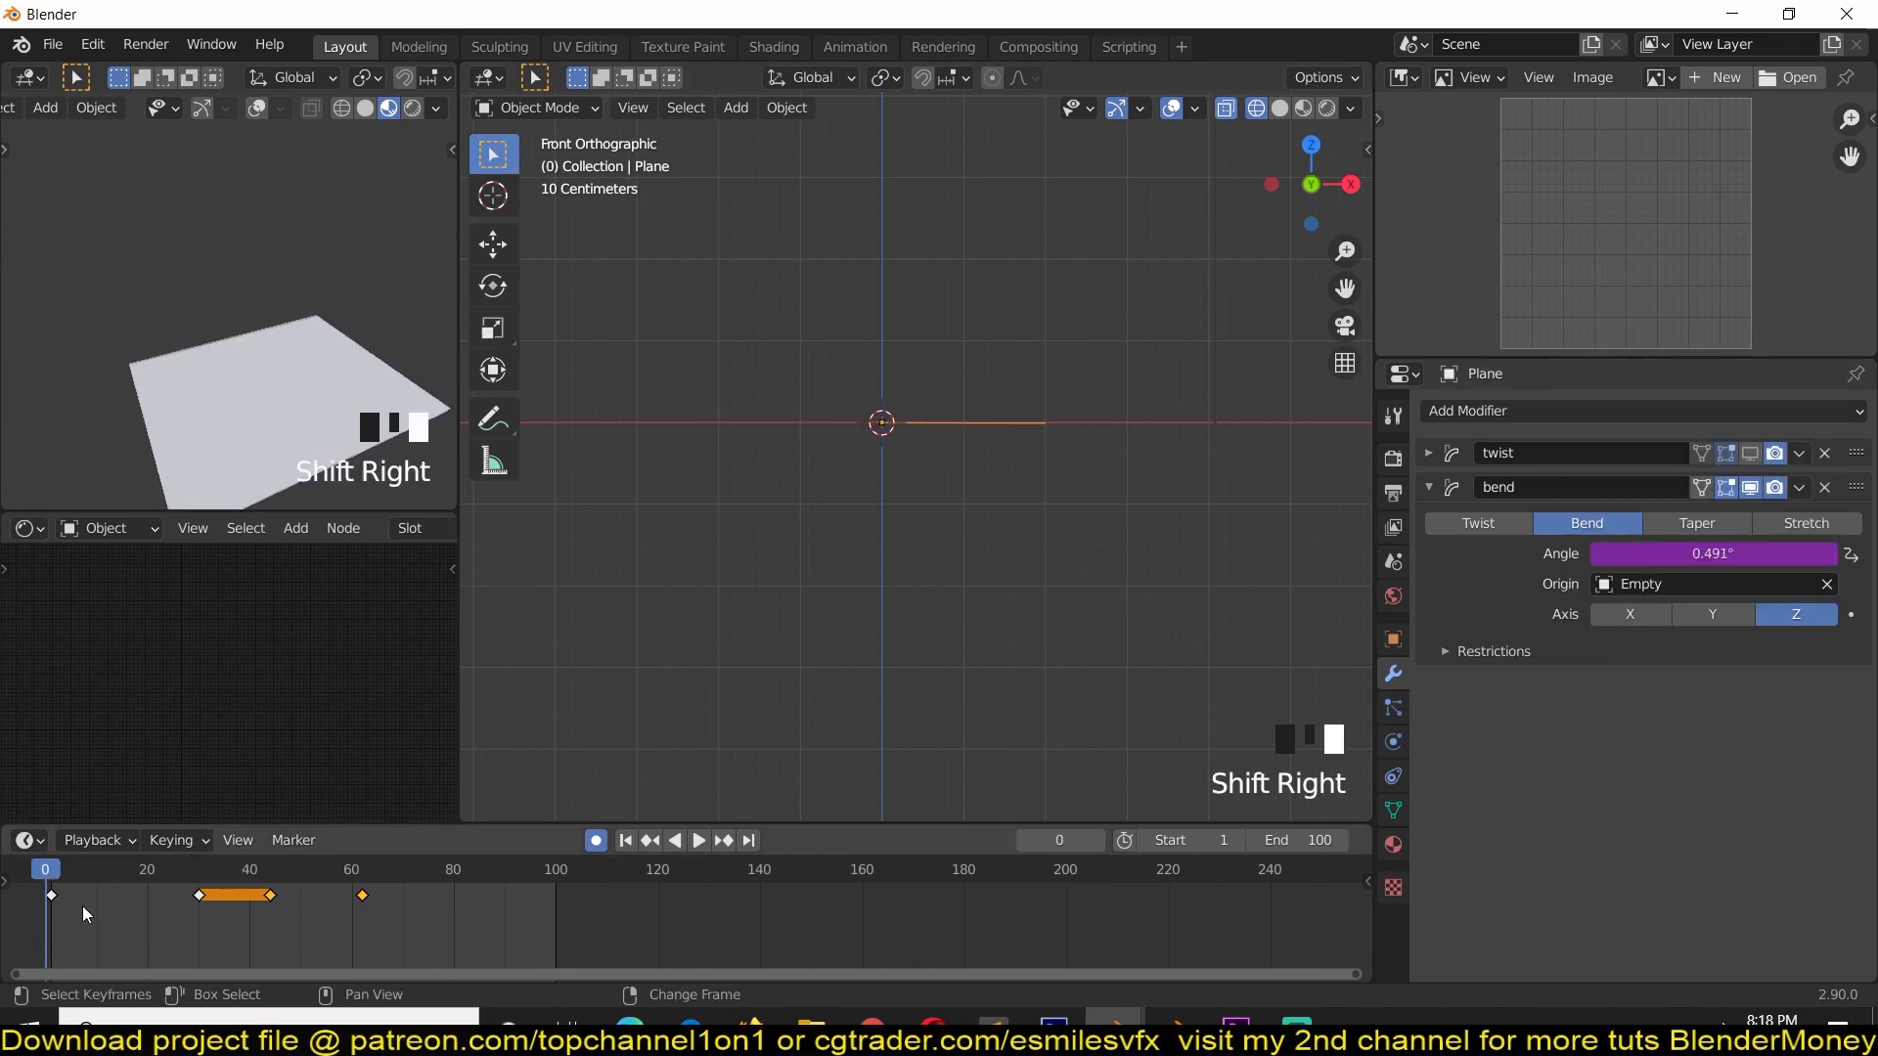
{"action": "key", "text": "space"}
{"action": "middle_click_drag", "start_coordinate": [873, 525], "coordinate": [1045, 588]}
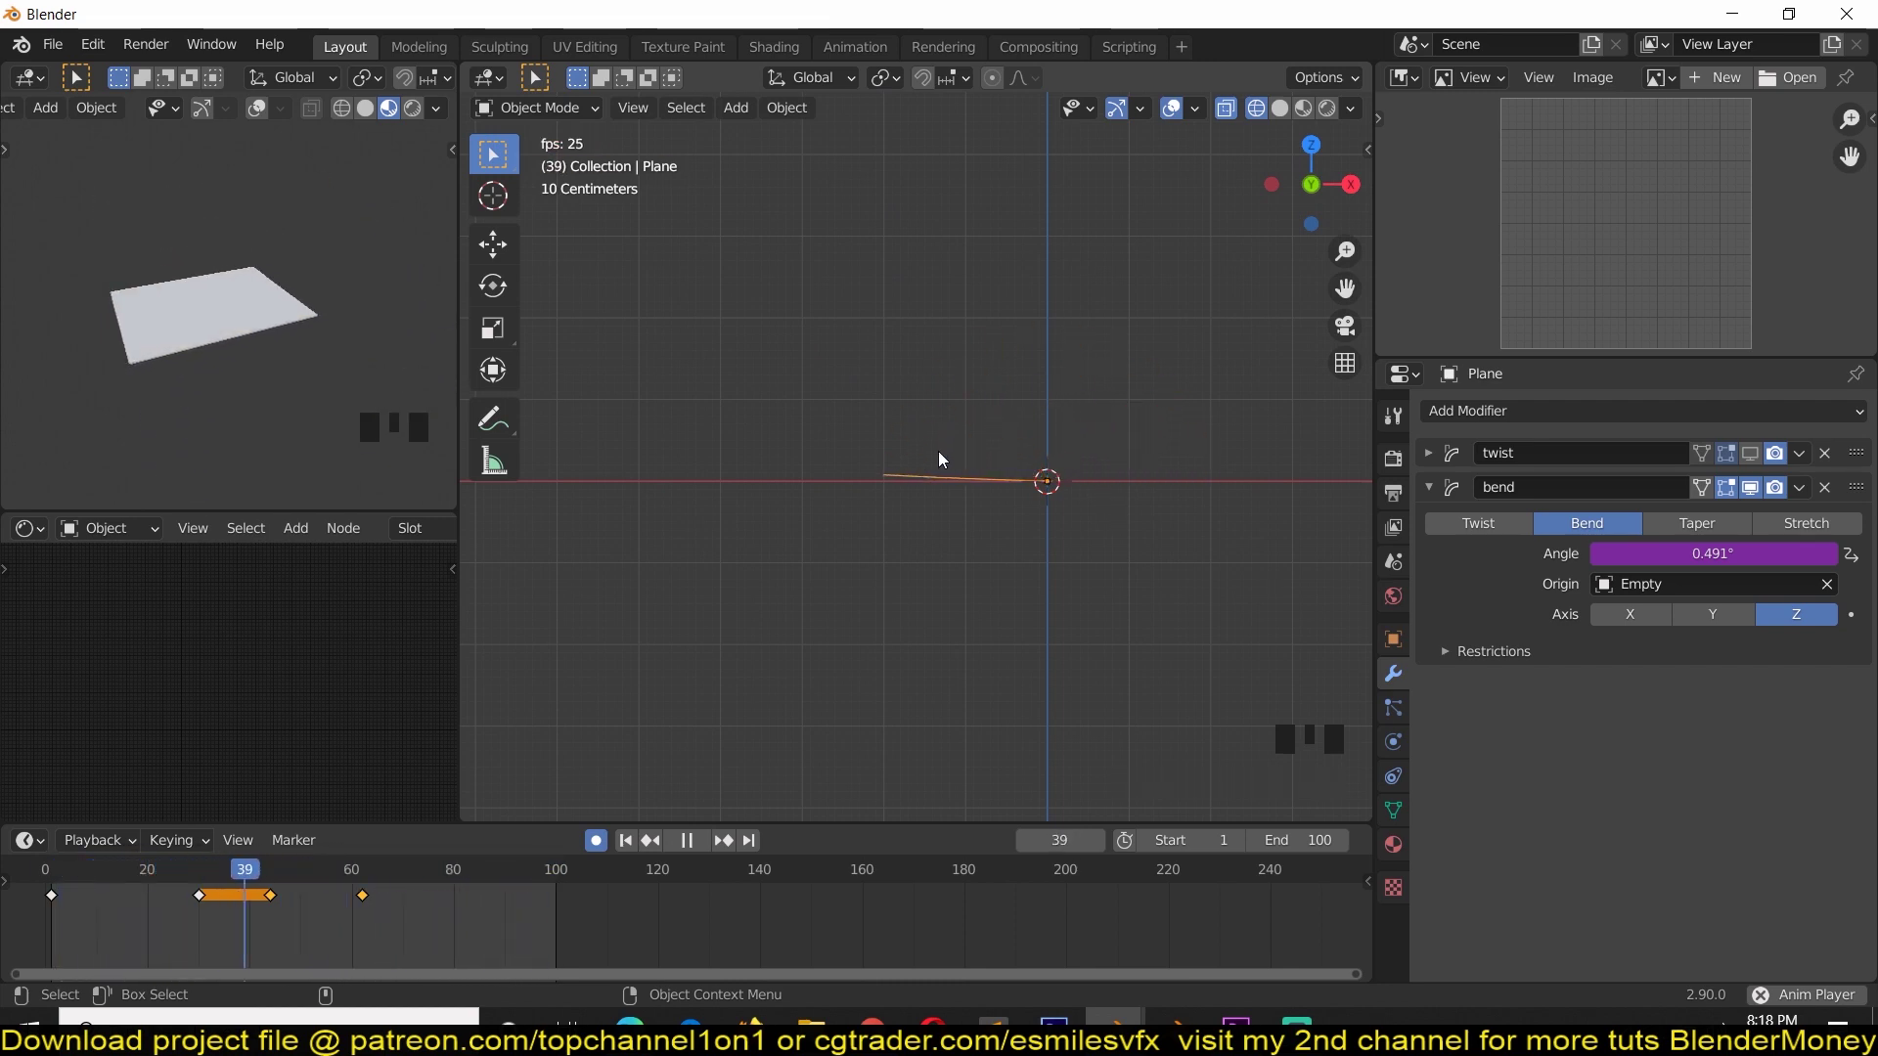
{"action": "key", "text": "Escape"}
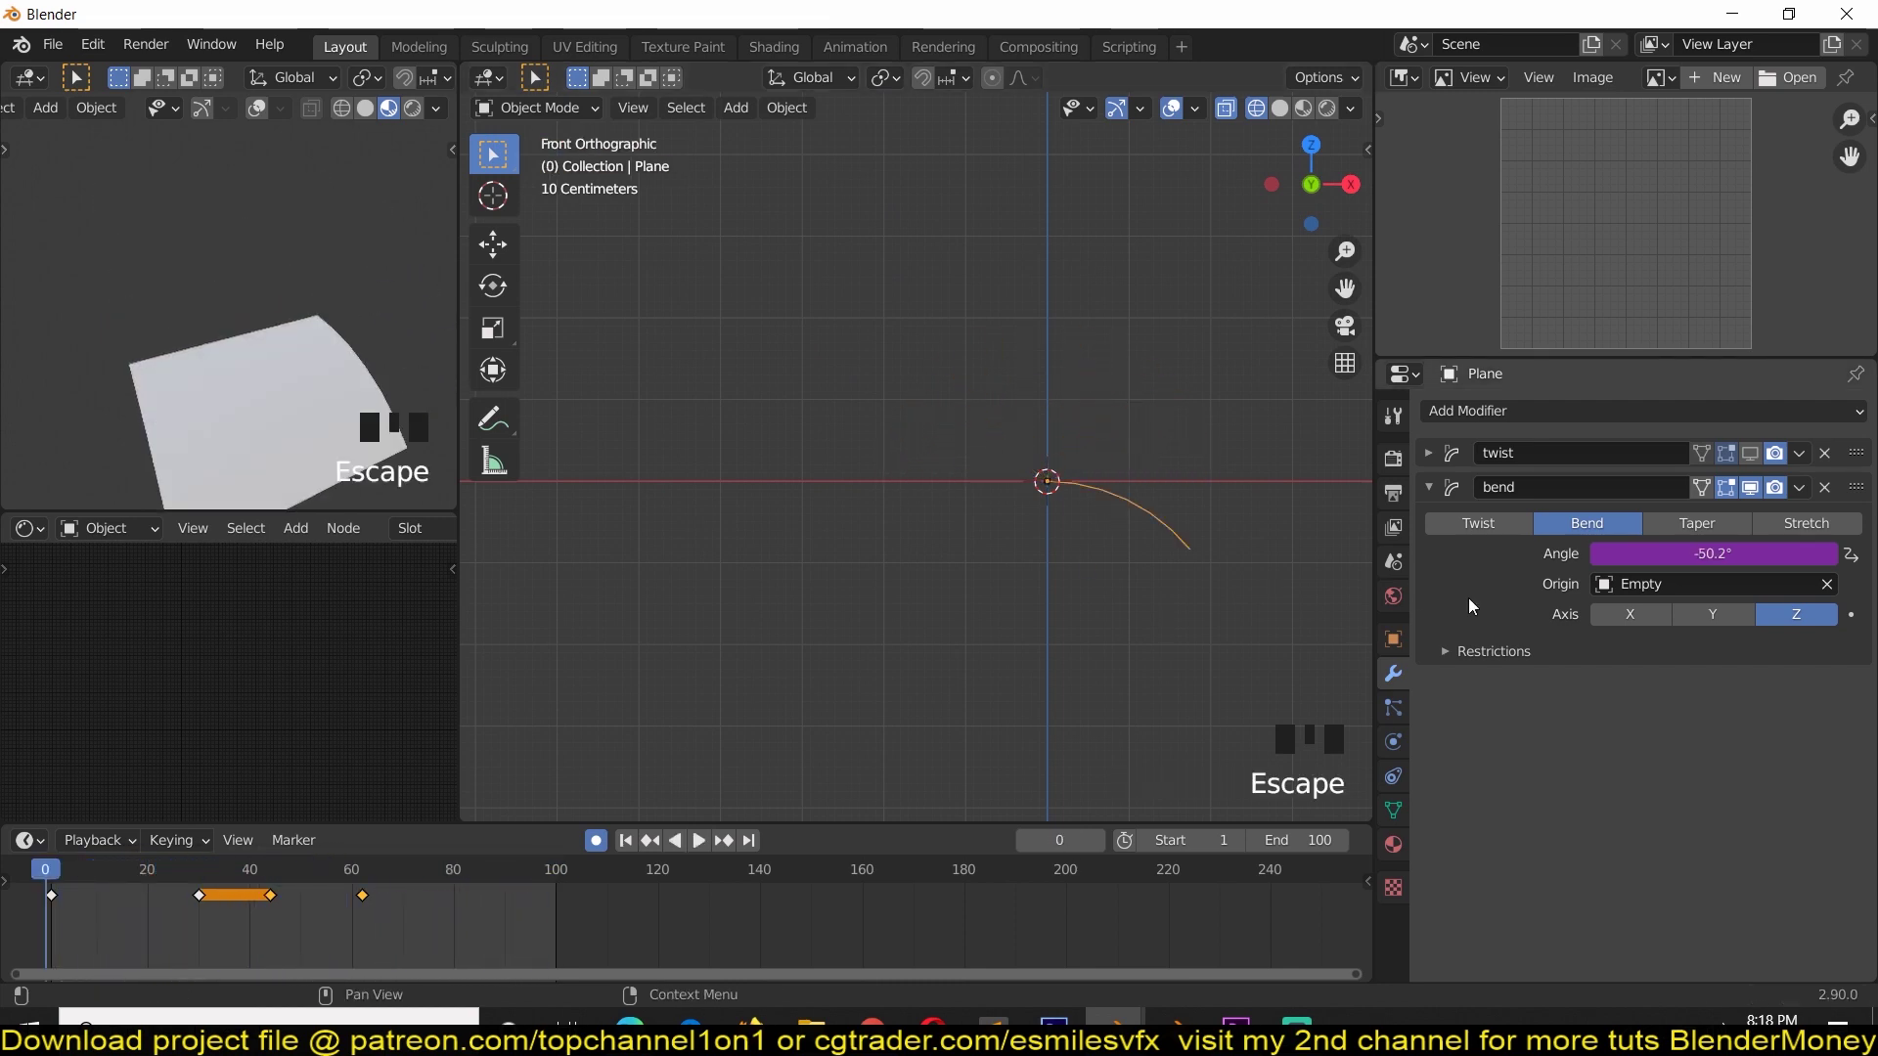
Copy the bend Angle's driver and paste it onto the twist modifier's Angle.
{"action": "right_click", "coordinate": [1690, 565]}
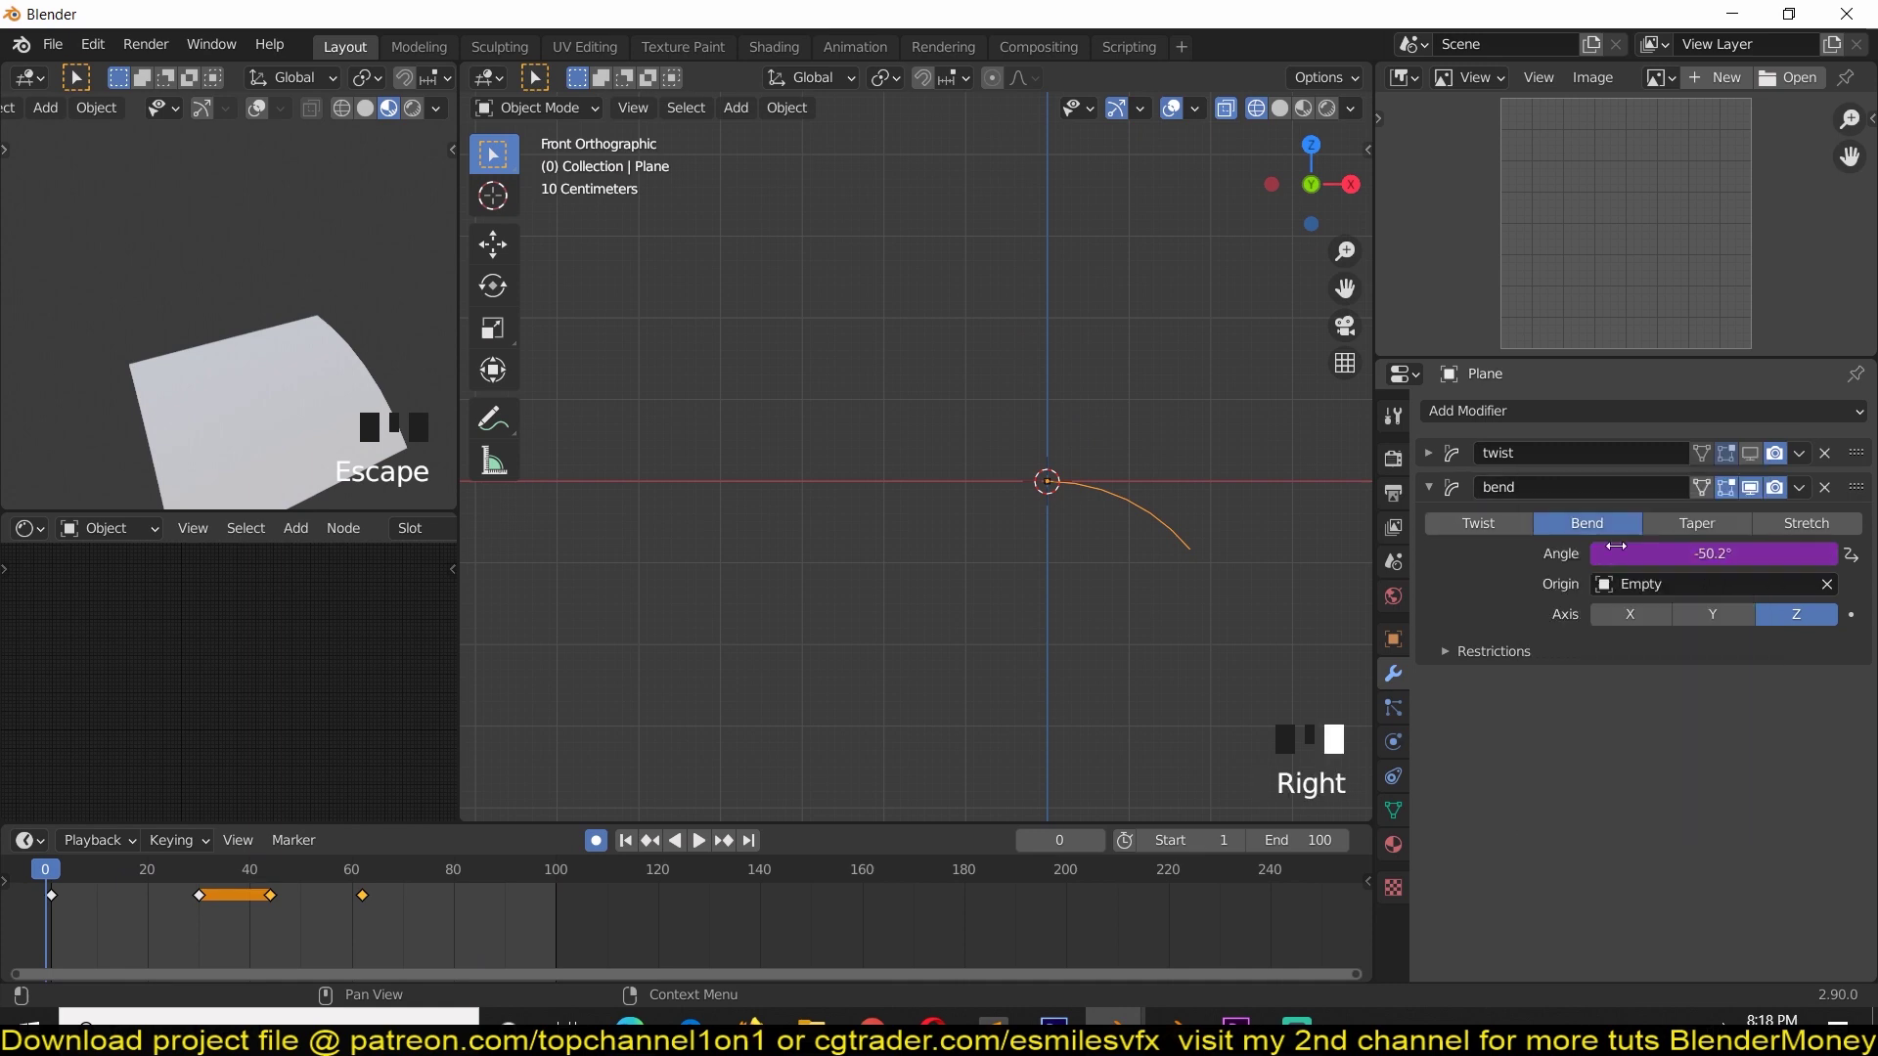
{"action": "left_click", "coordinate": [1431, 452]}
{"action": "right_click", "coordinate": [1663, 521]}
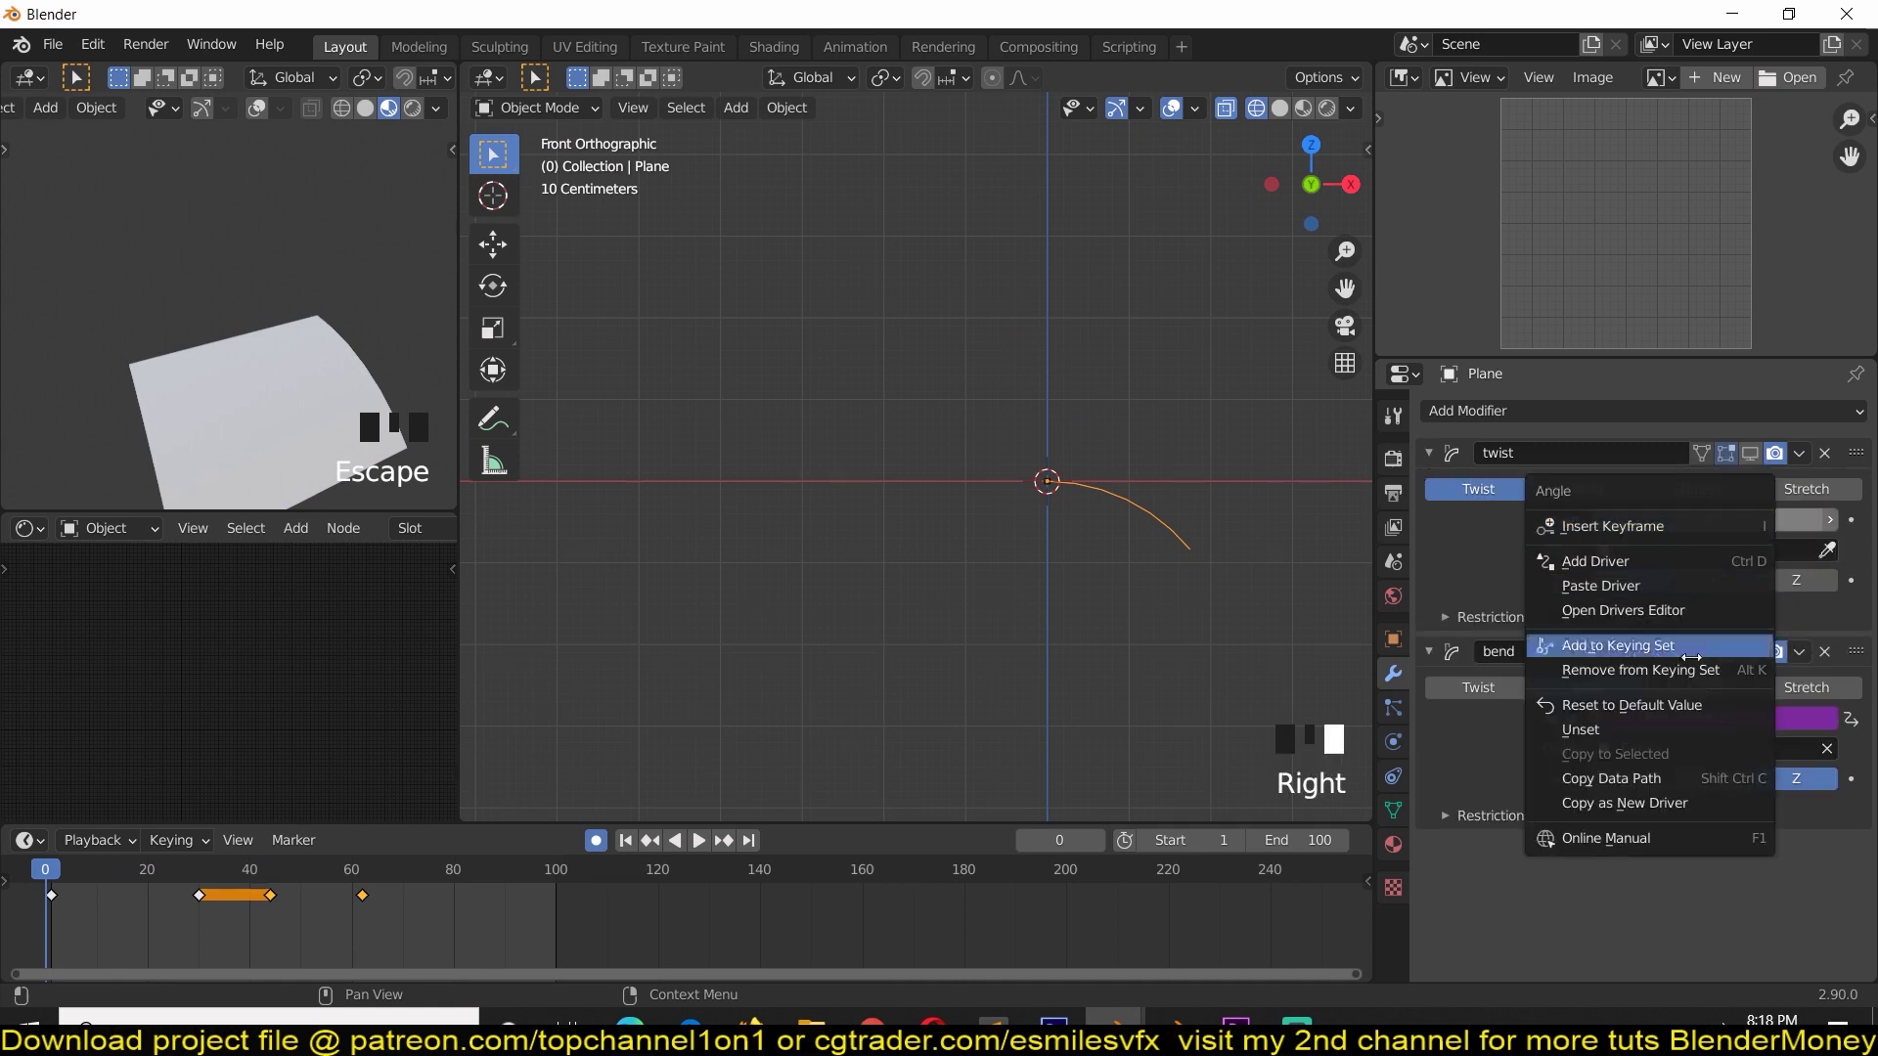
{"action": "left_click", "coordinate": [1653, 585]}
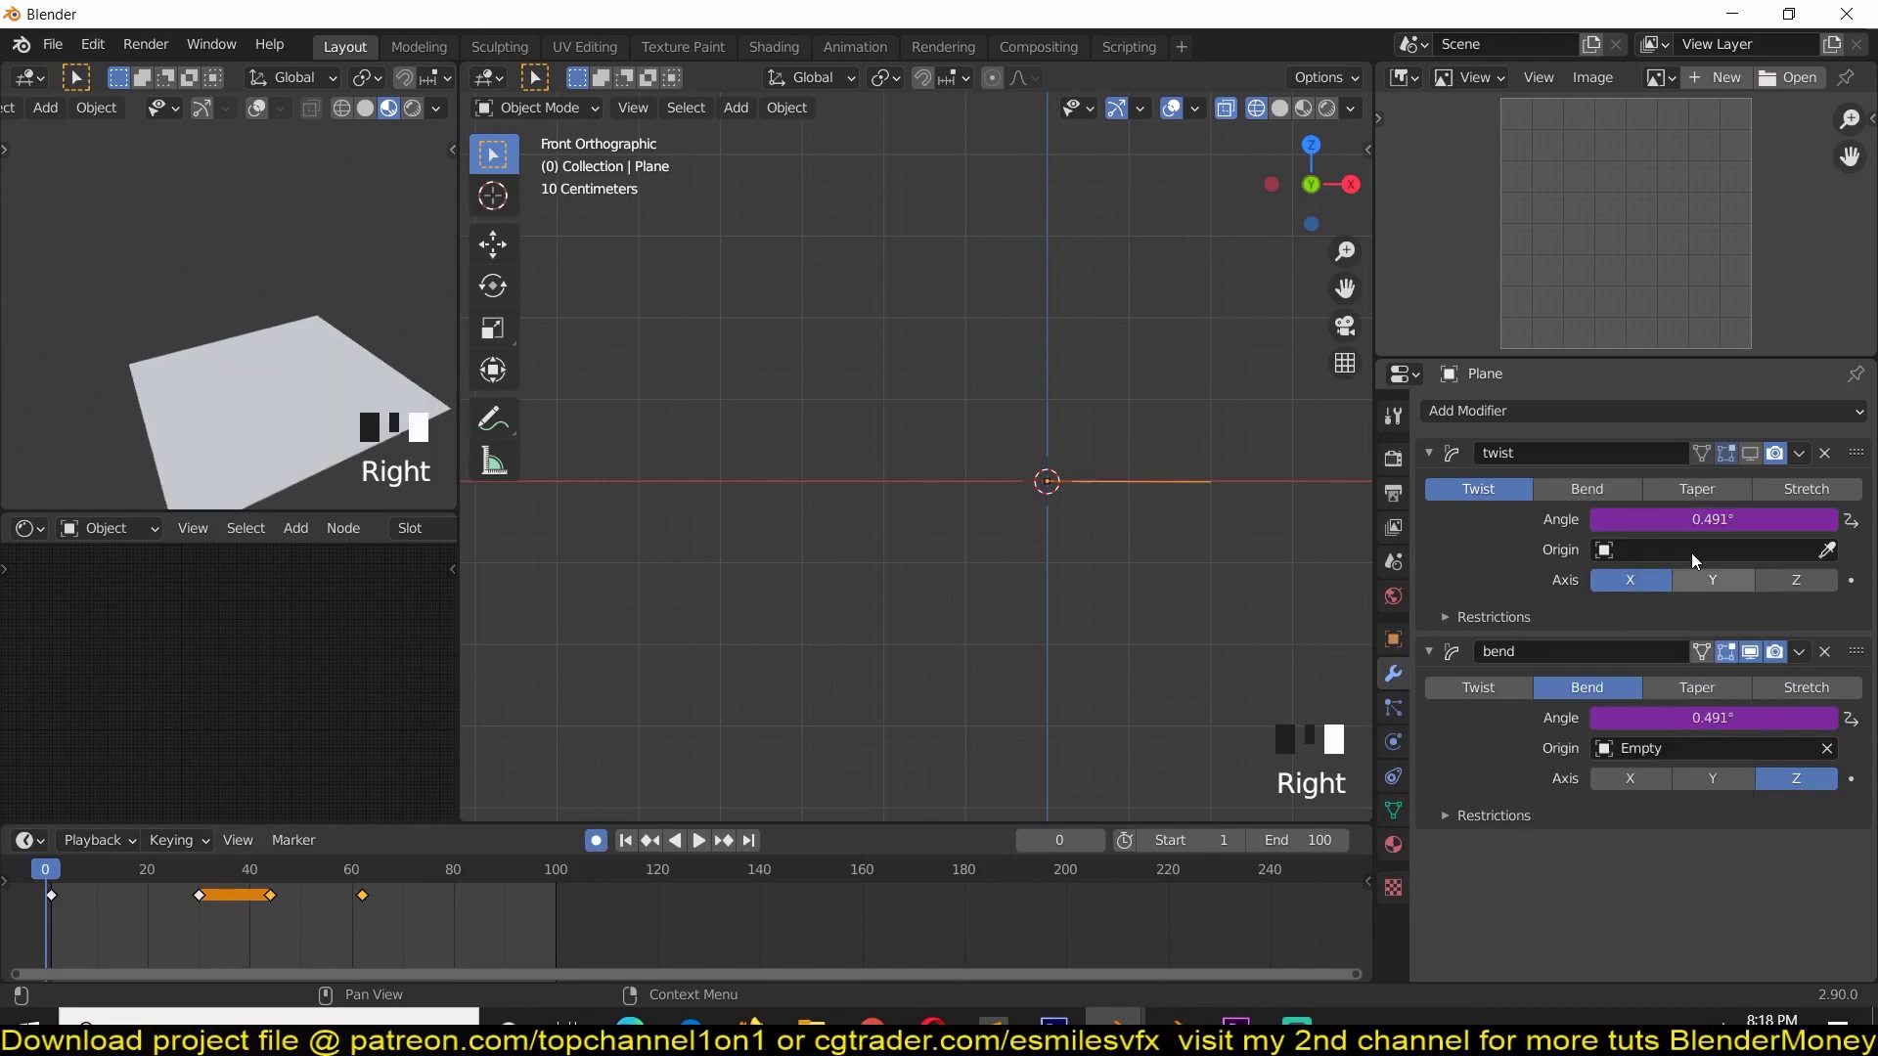
Play the flip in a perspective view to test both drivers, stopping at frame 25.
{"action": "key", "text": "space"}
{"action": "key", "text": "space"}
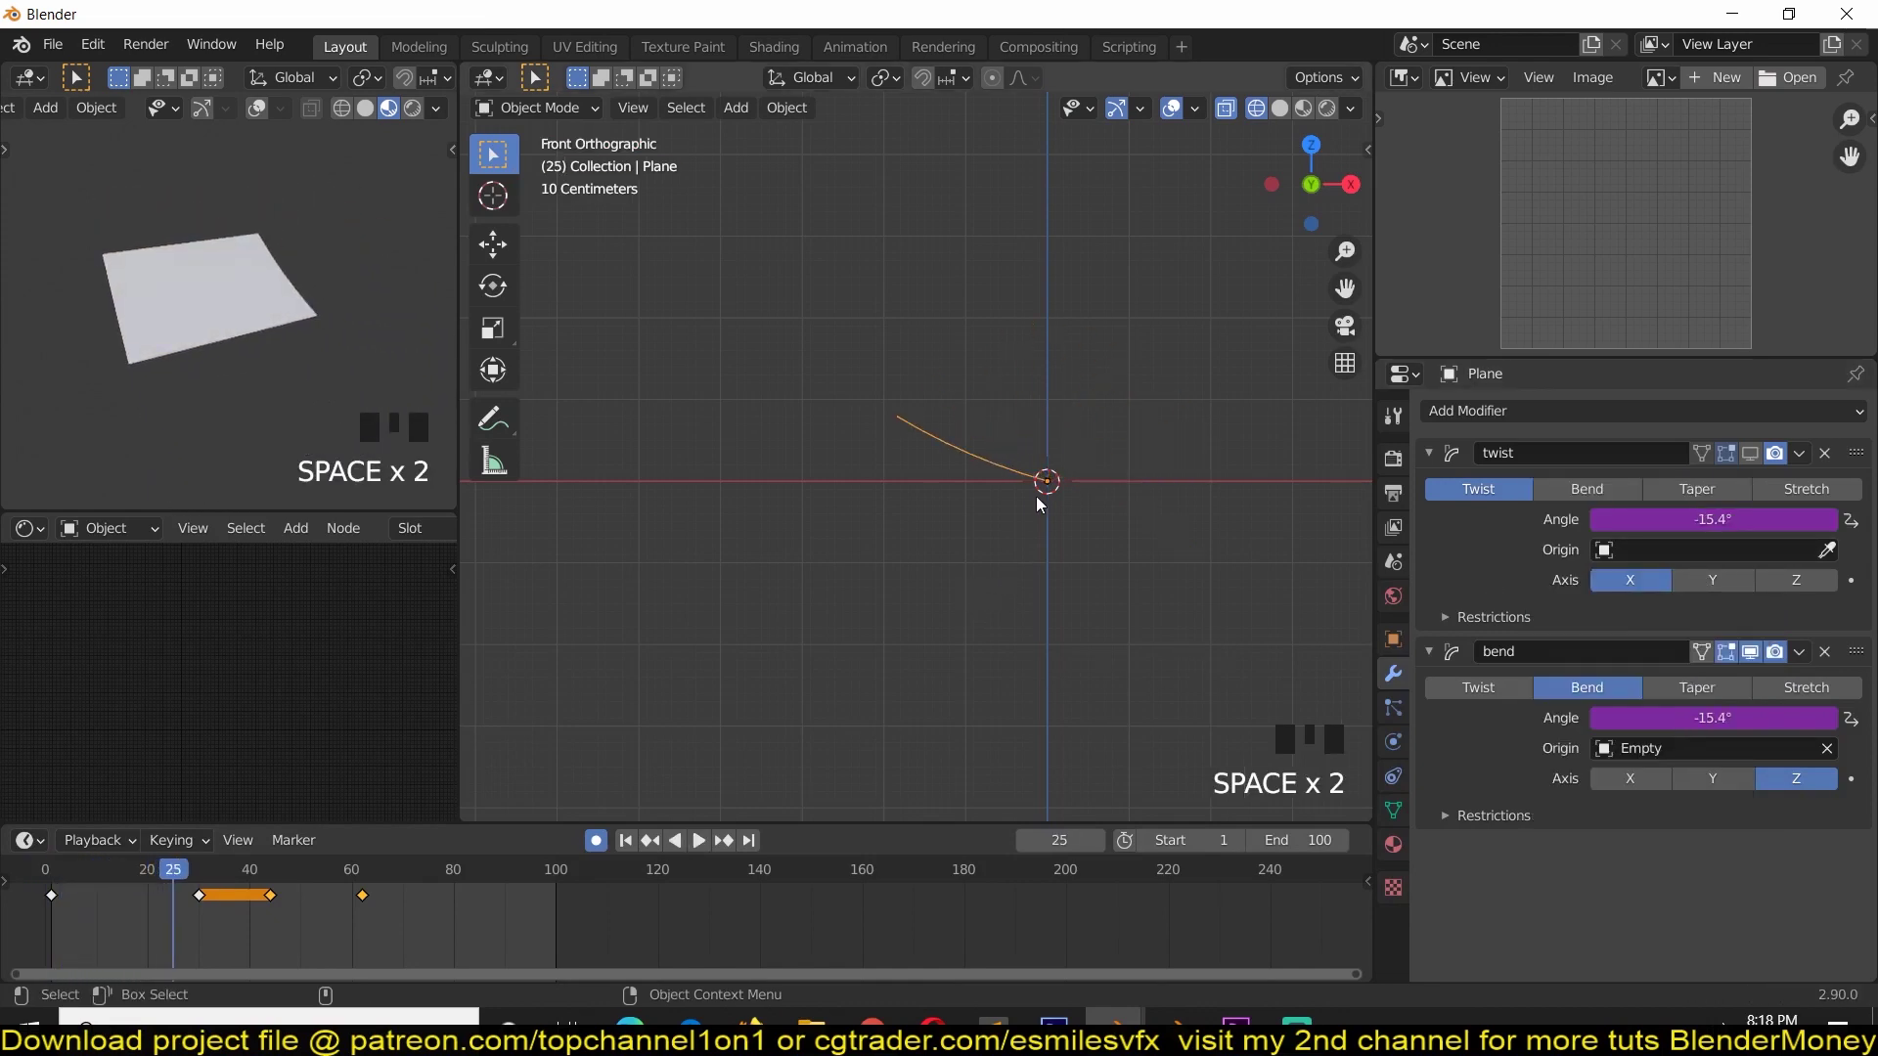
{"action": "middle_click_drag", "start_coordinate": [1036, 496], "coordinate": [970, 585]}
{"action": "key", "text": "space"}
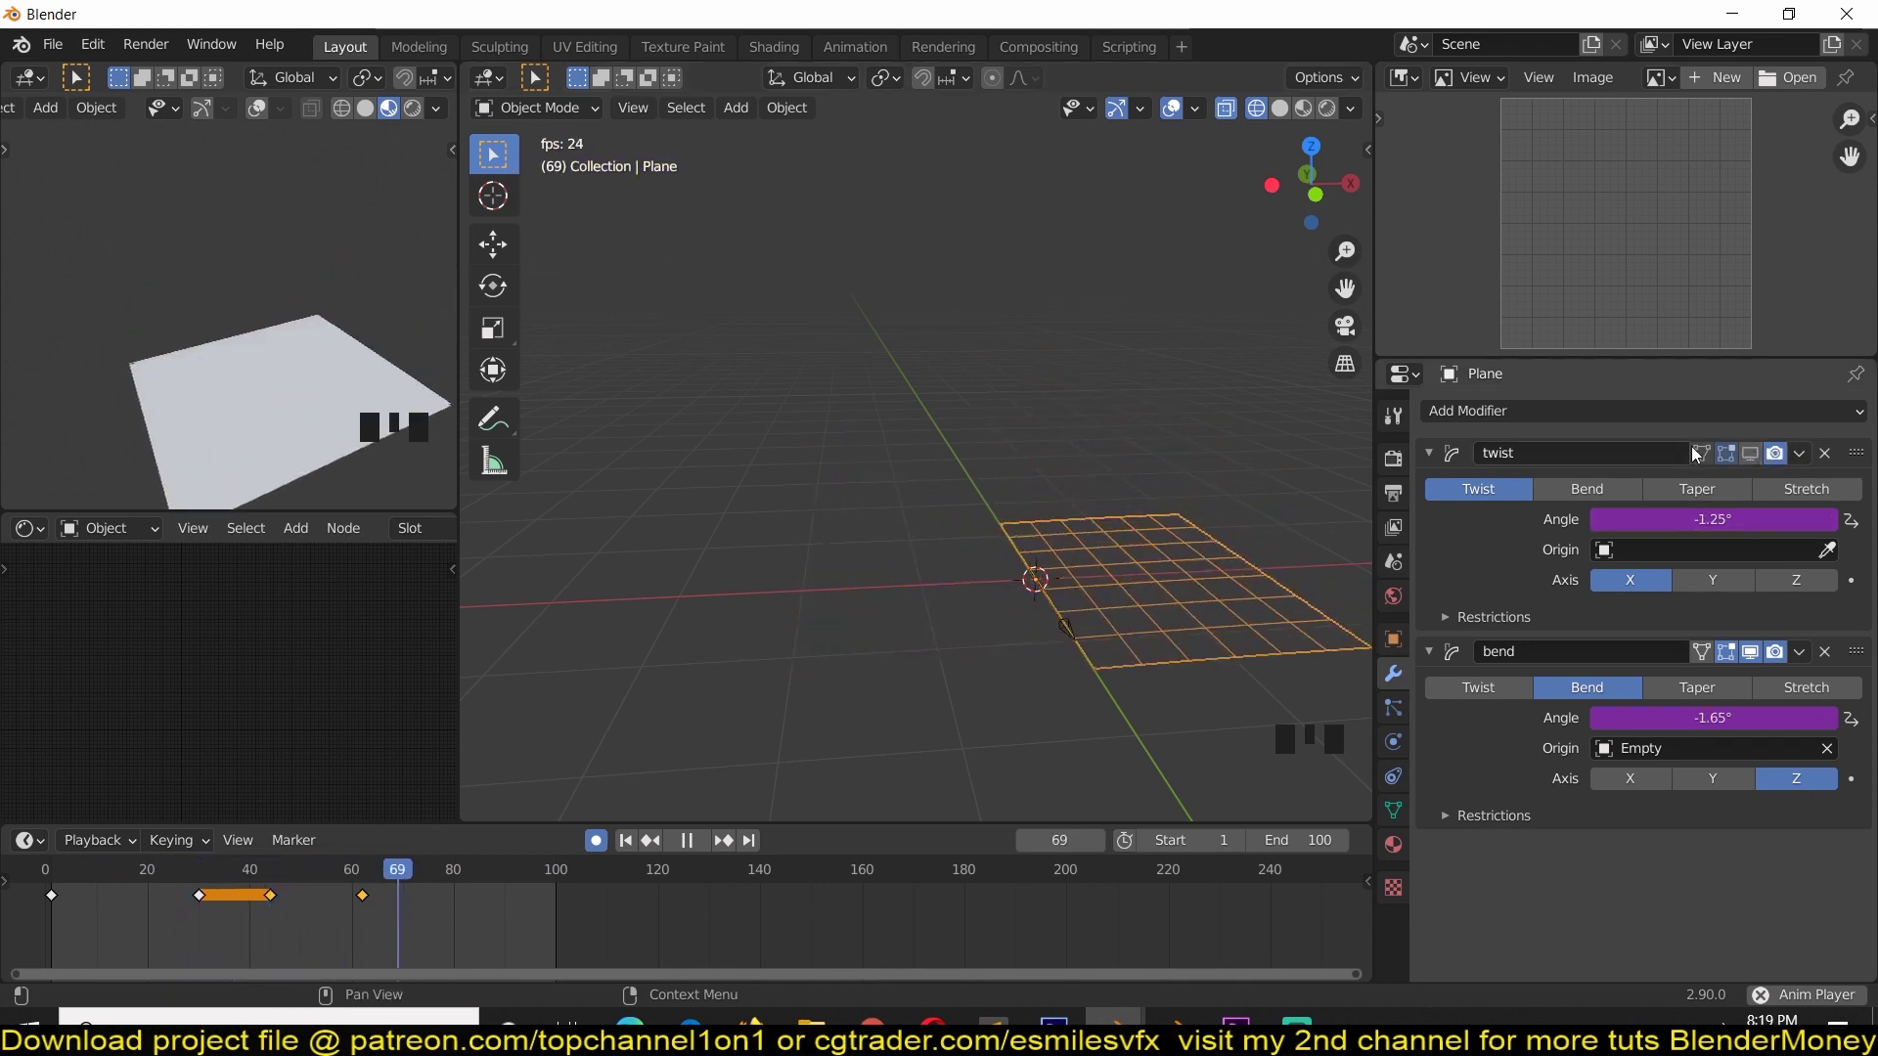
Show the twist modifier in the viewport in solid shading and inspect the twist driver at frame 86.
{"action": "left_click", "coordinate": [1745, 454]}
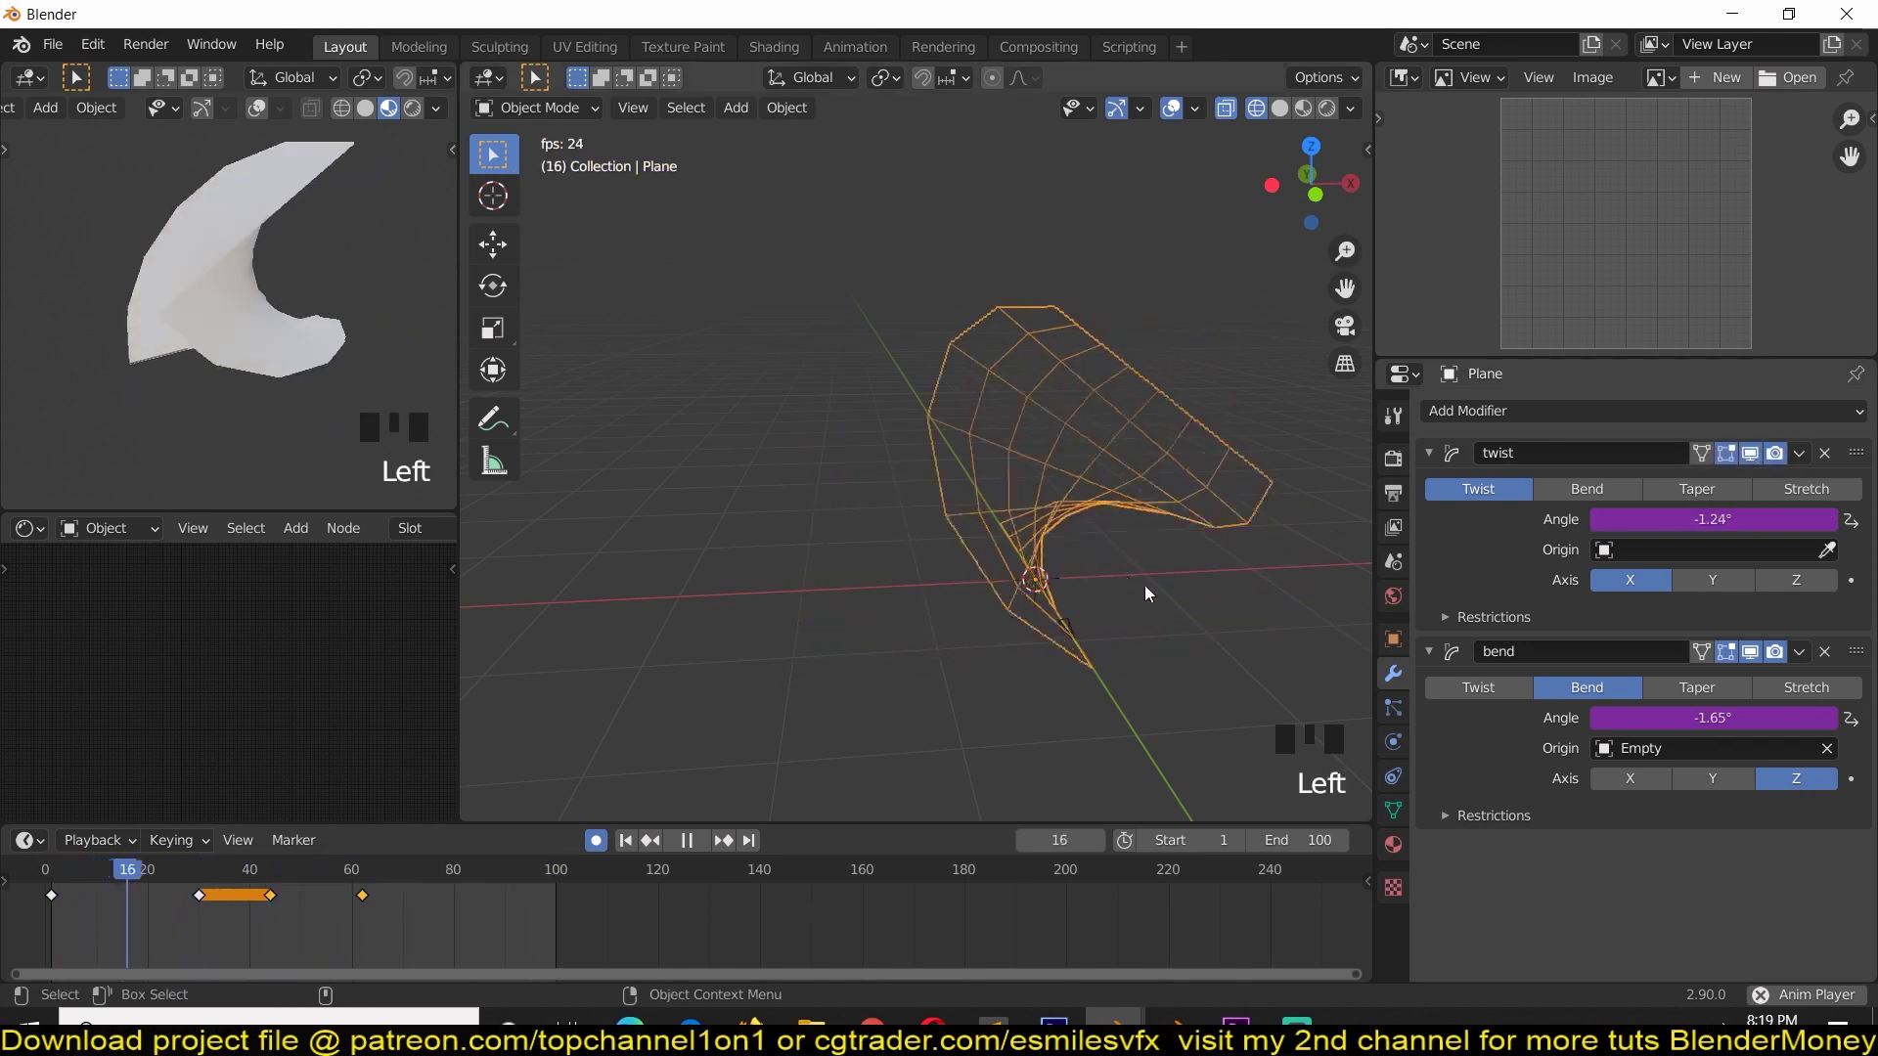
{"action": "key", "text": "grave"}
{"action": "key", "text": "grave"}
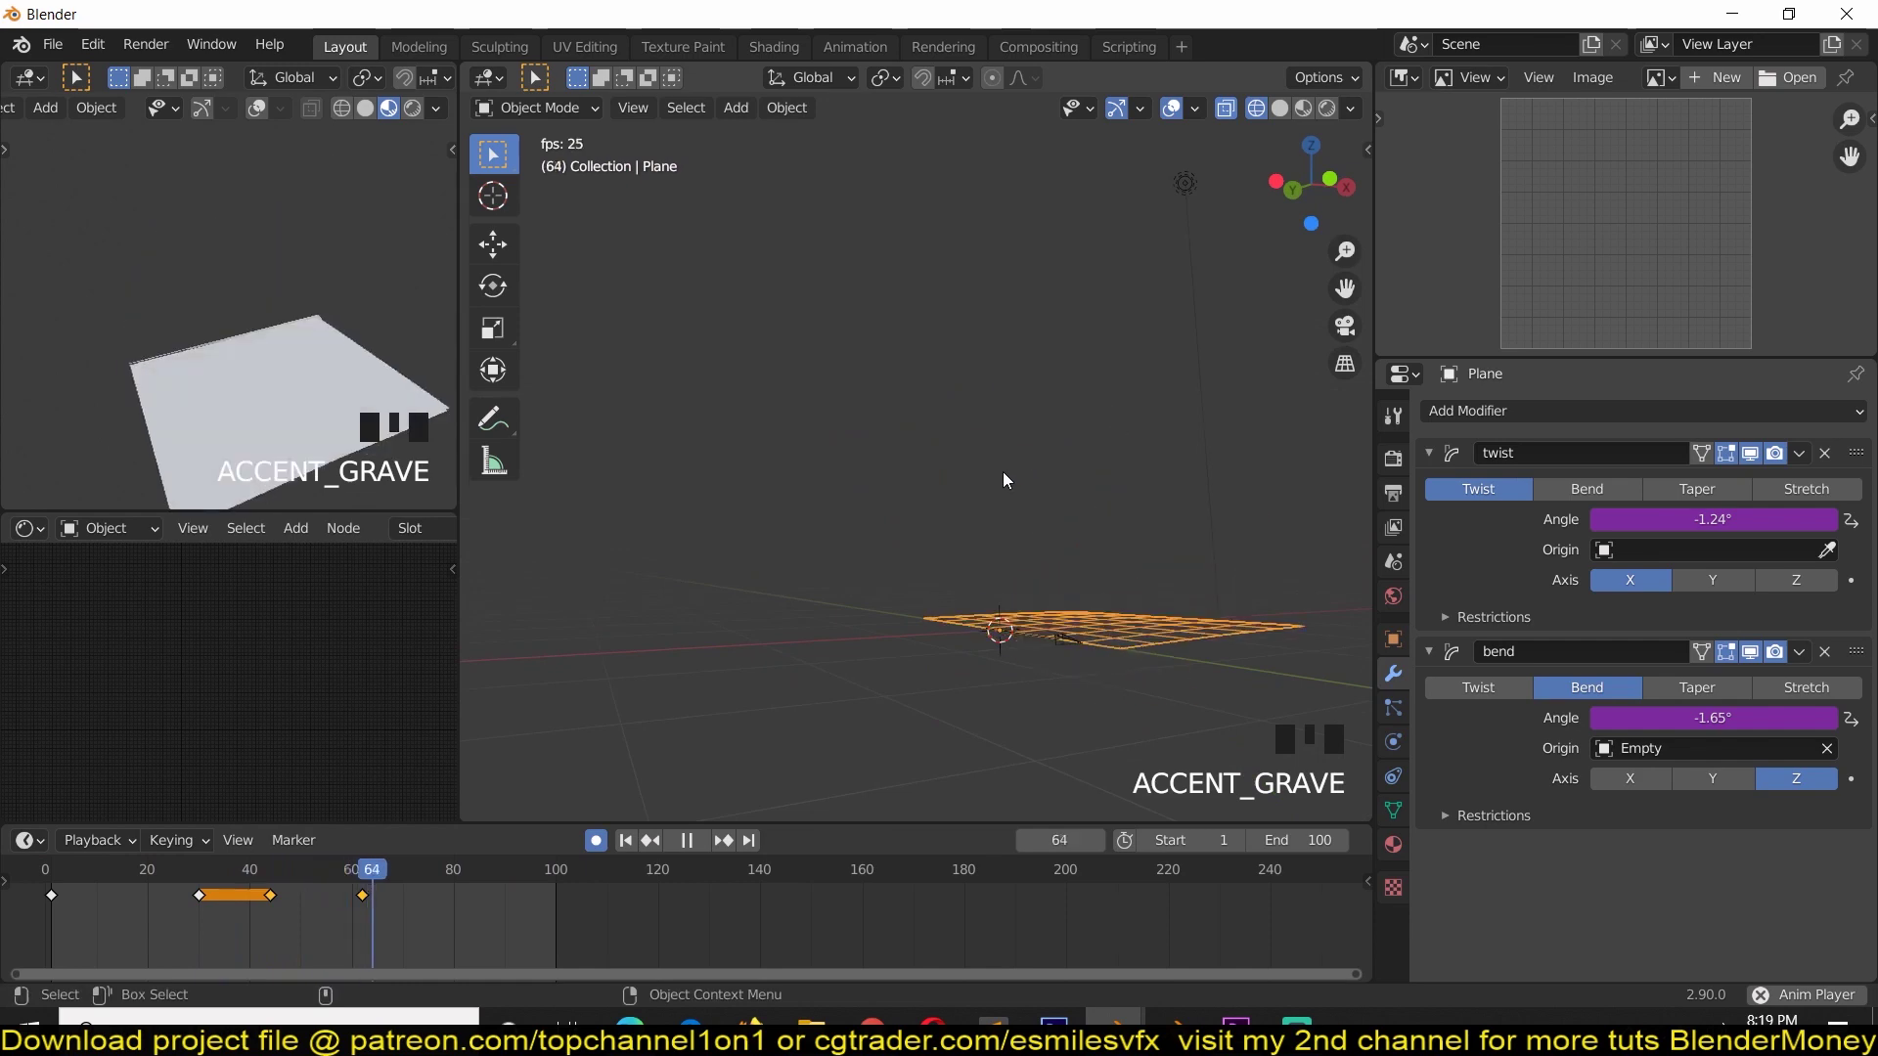
{"action": "key", "text": "z"}
{"action": "left_click", "coordinate": [1270, 540]}
{"action": "key", "text": "grave"}
{"action": "left_click", "coordinate": [878, 531]}
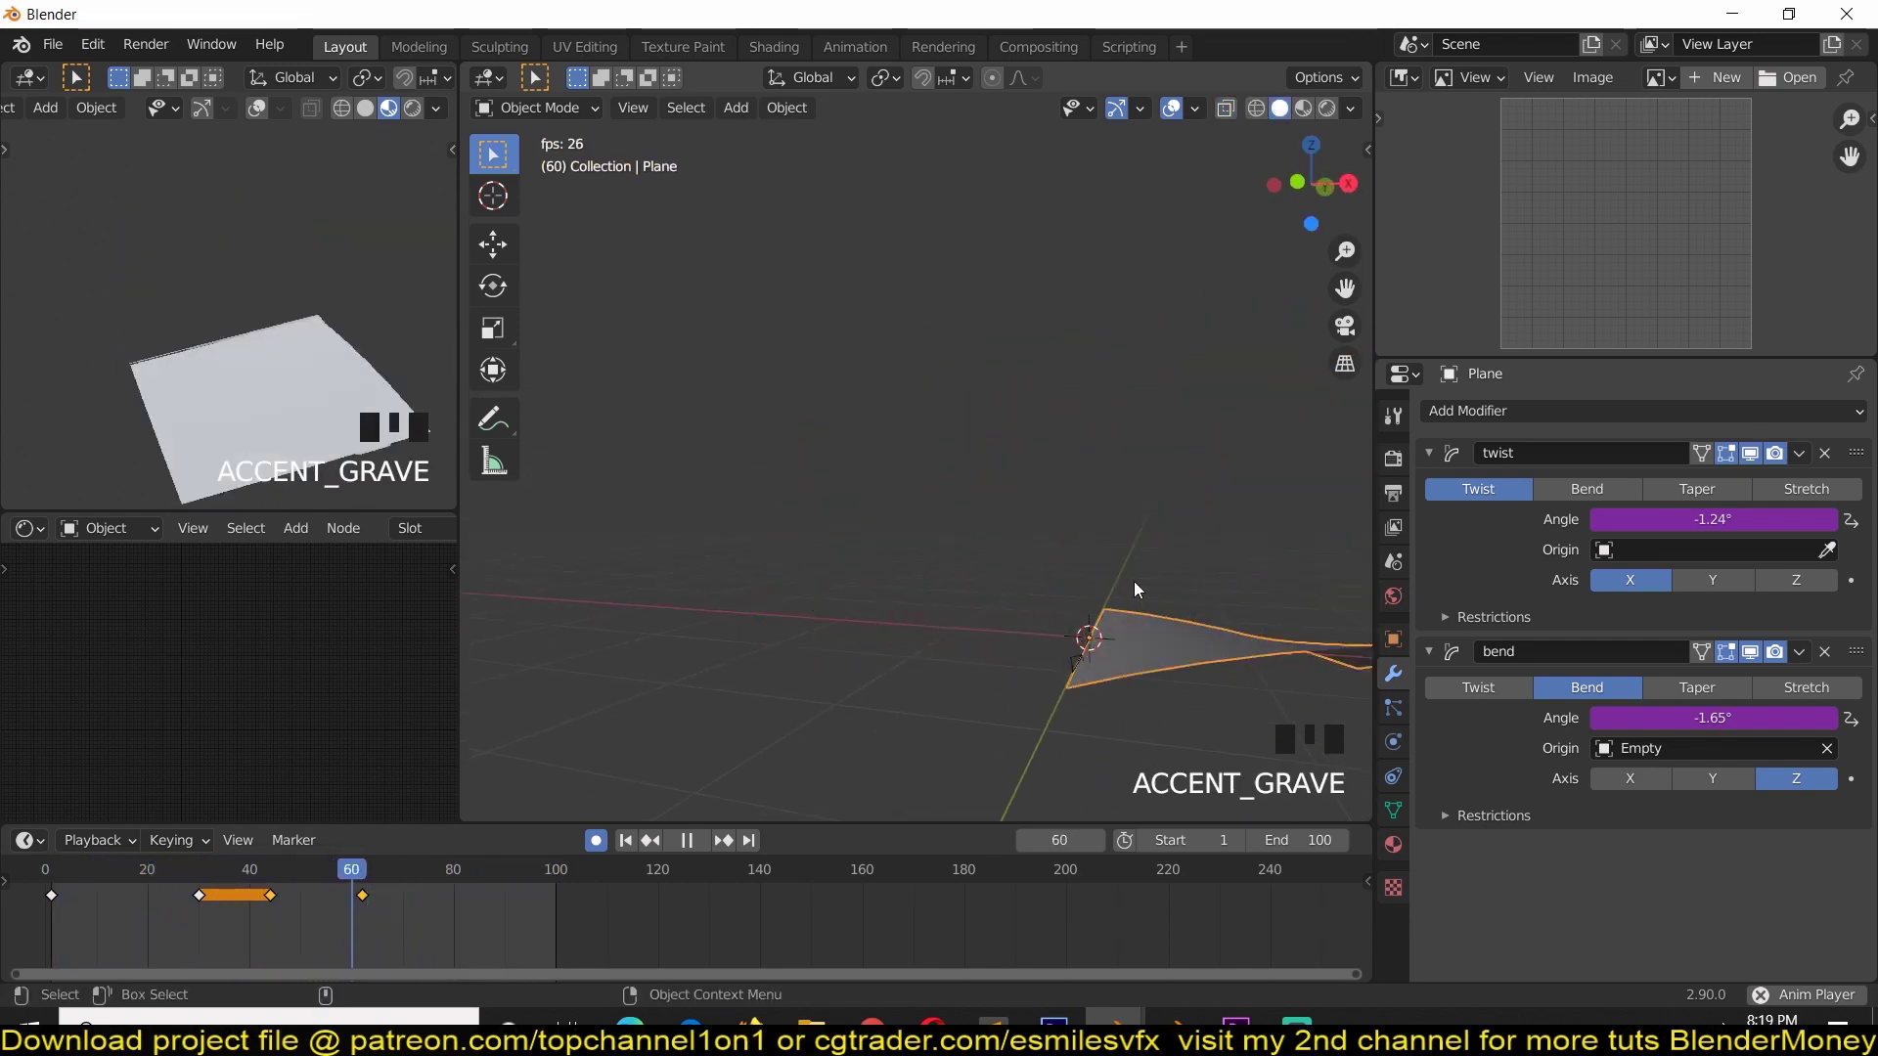
{"action": "key", "text": "space"}
{"action": "left_click", "coordinate": [1702, 518]}
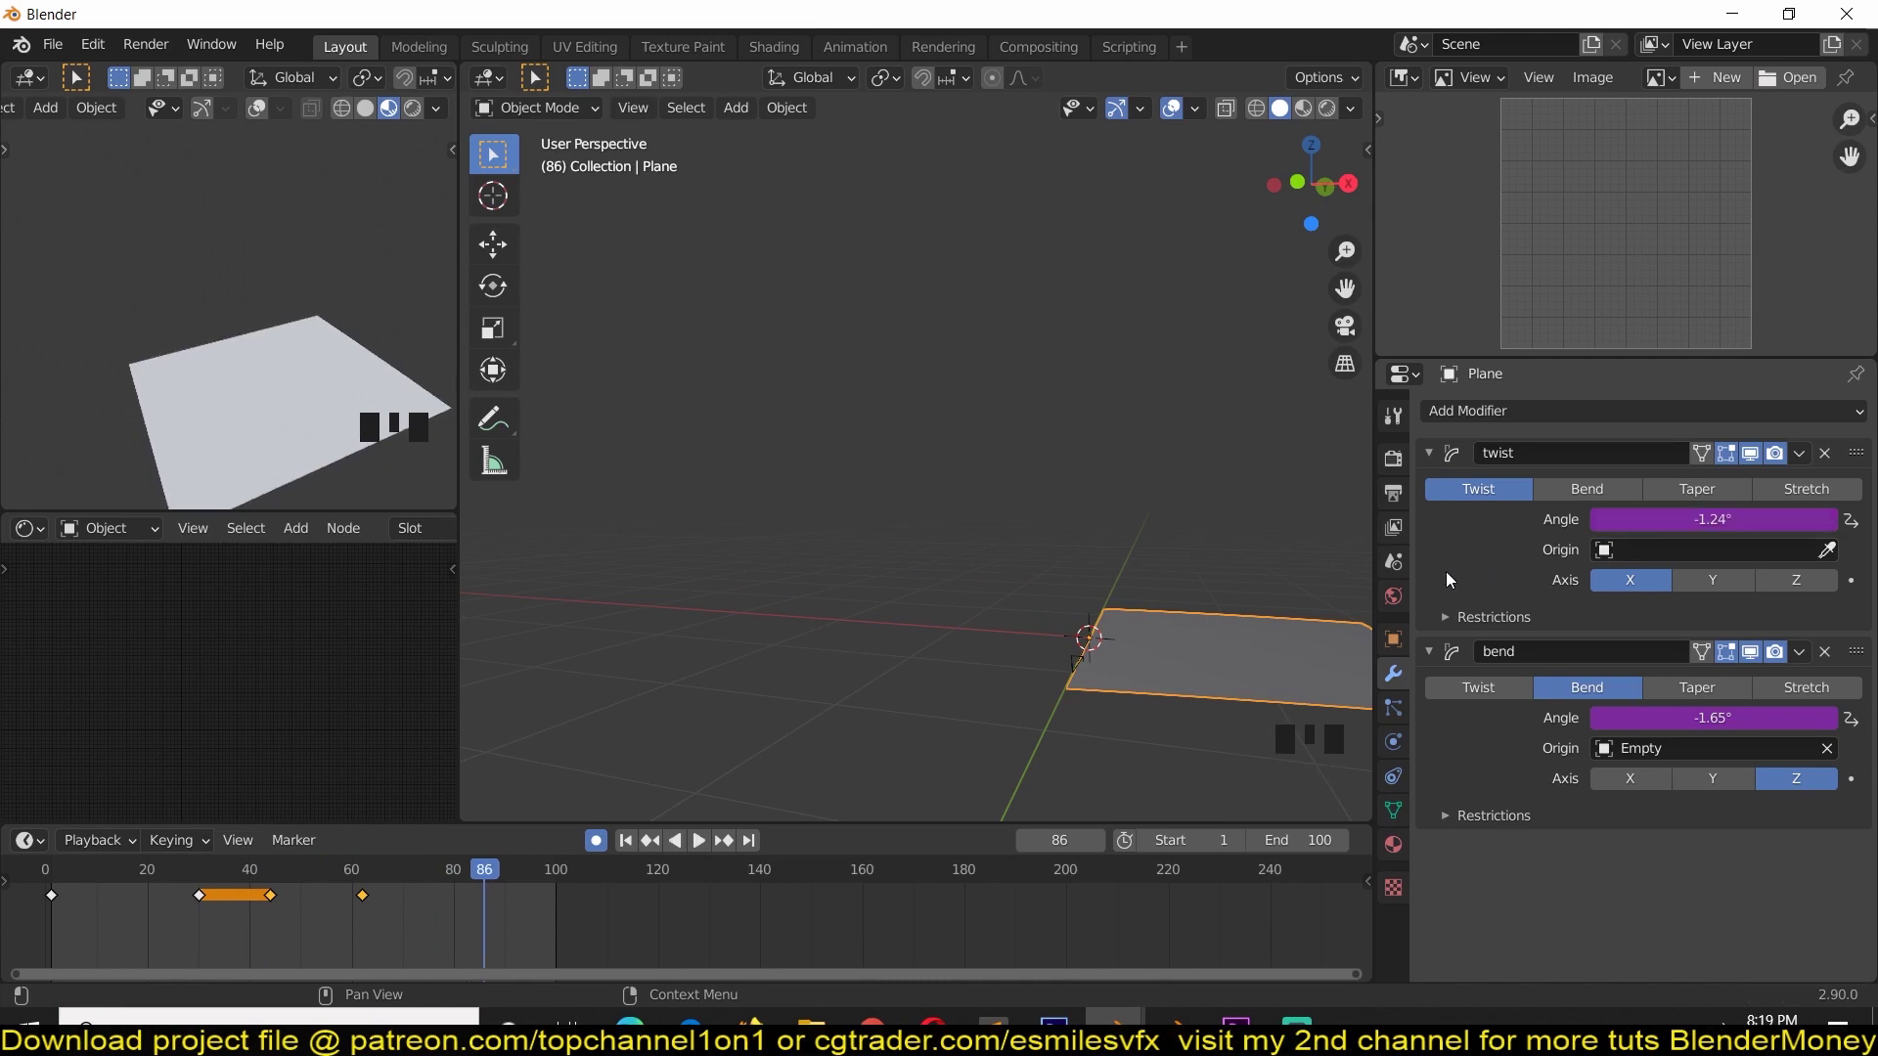
Replay the flip and view the twisting page from the top around frame 30.
{"action": "key", "text": "space"}
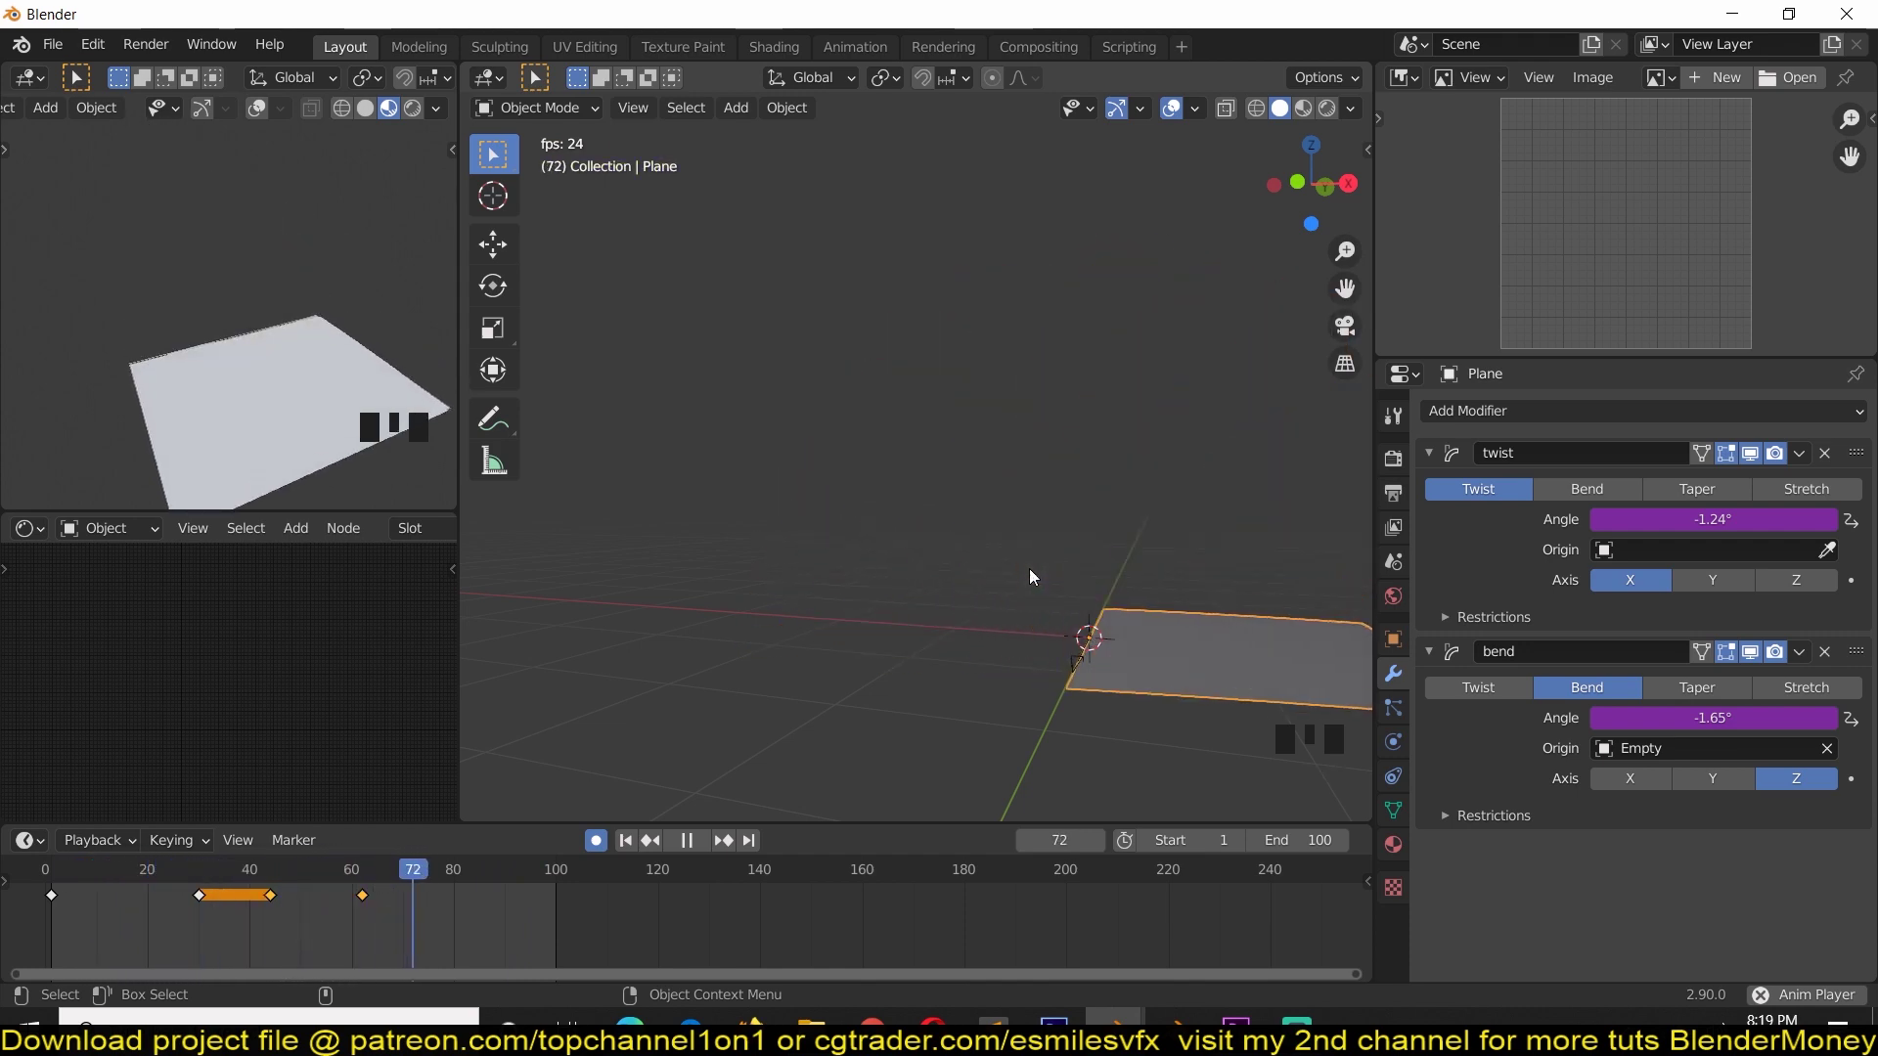
{"action": "key", "text": "grave"}
{"action": "middle_click_drag", "start_coordinate": [1029, 570], "coordinate": [1176, 632]}
{"action": "key", "text": "Escape"}
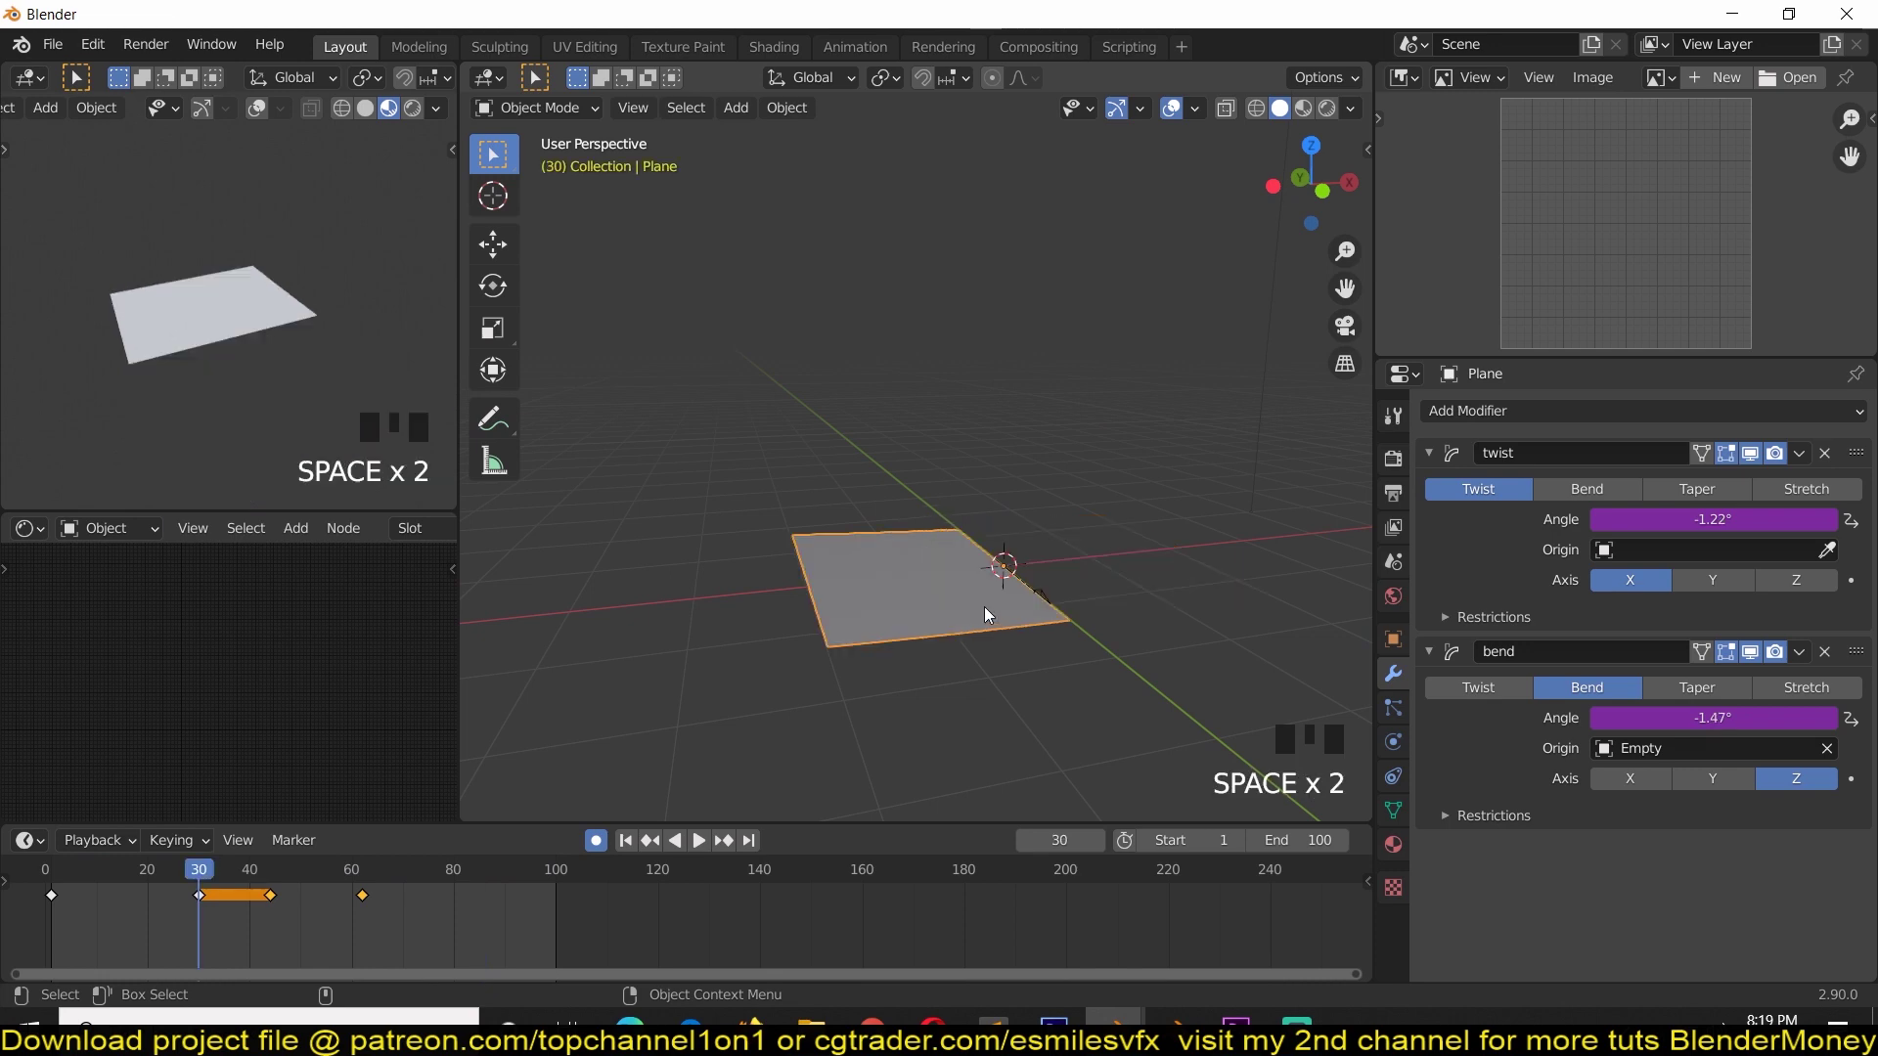
{"action": "key", "text": "KP_7"}
{"action": "key", "text": "grave"}
{"action": "middle_click_drag", "start_coordinate": [982, 554], "coordinate": [998, 469]}
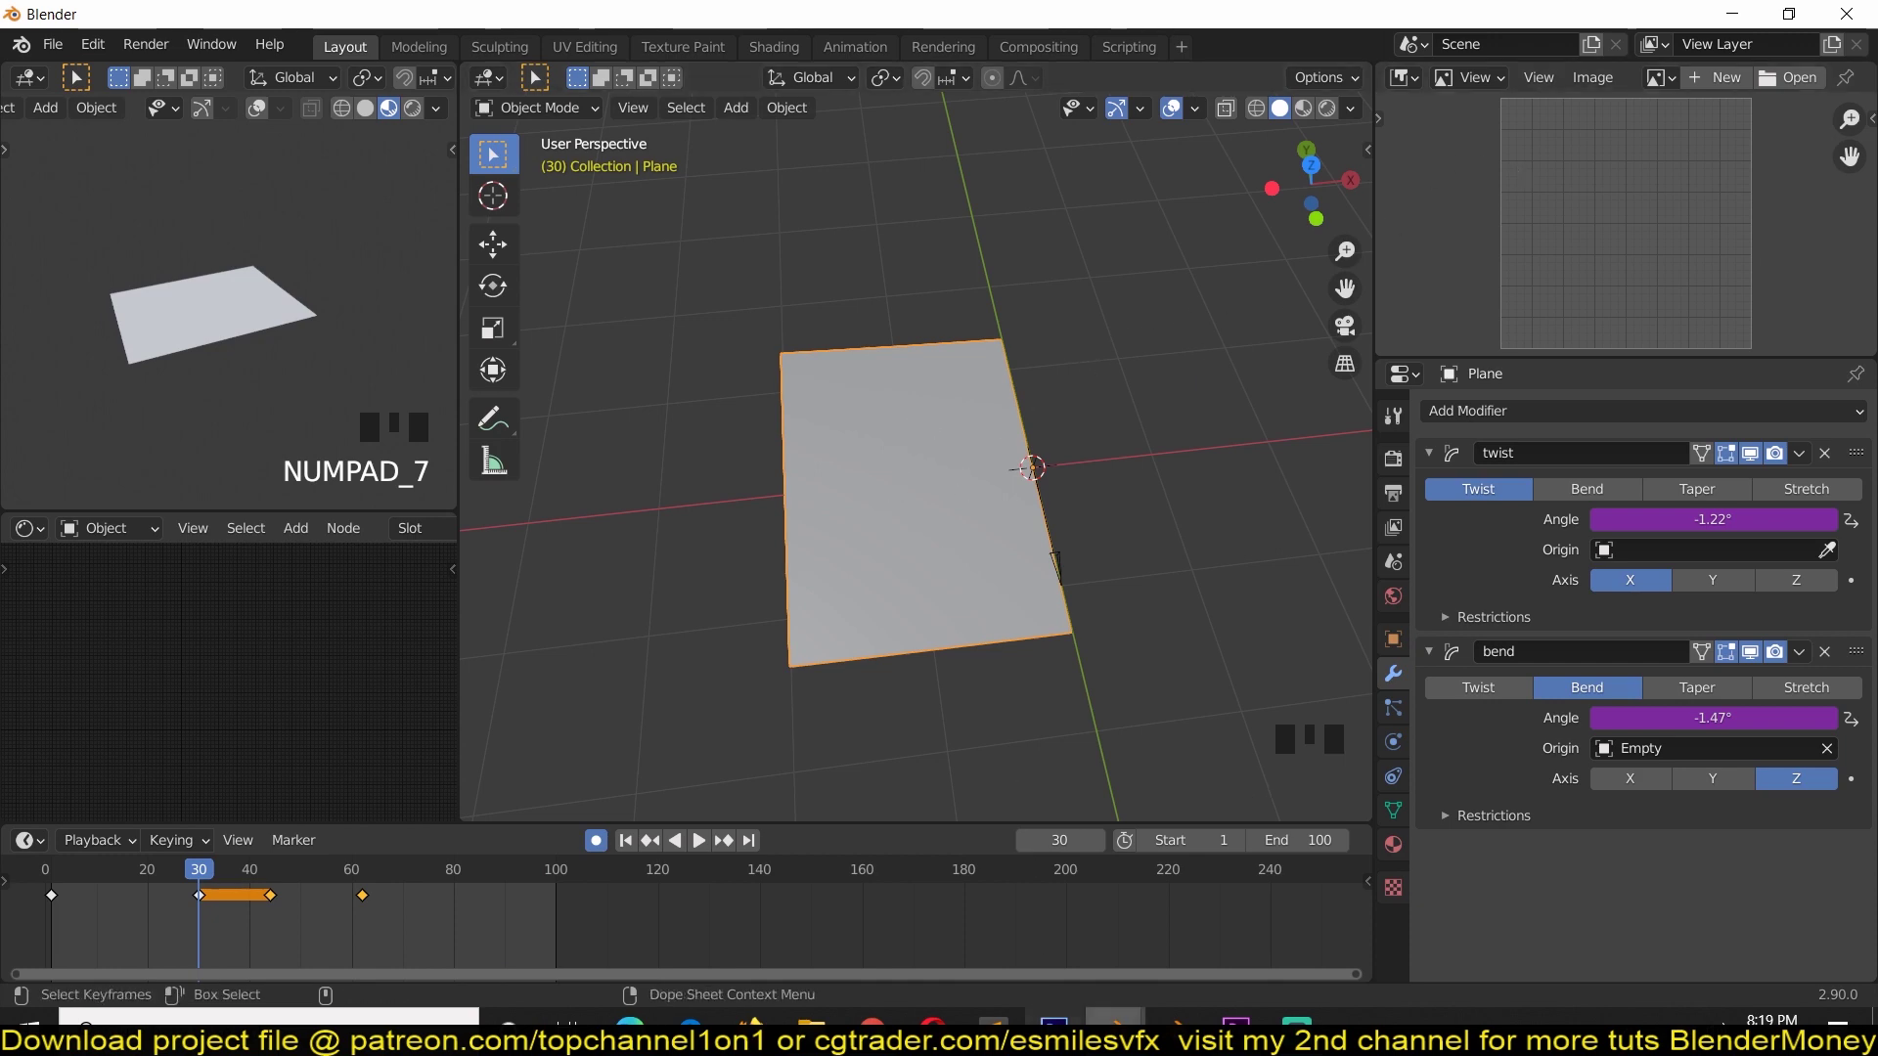
{"action": "key", "text": "space"}
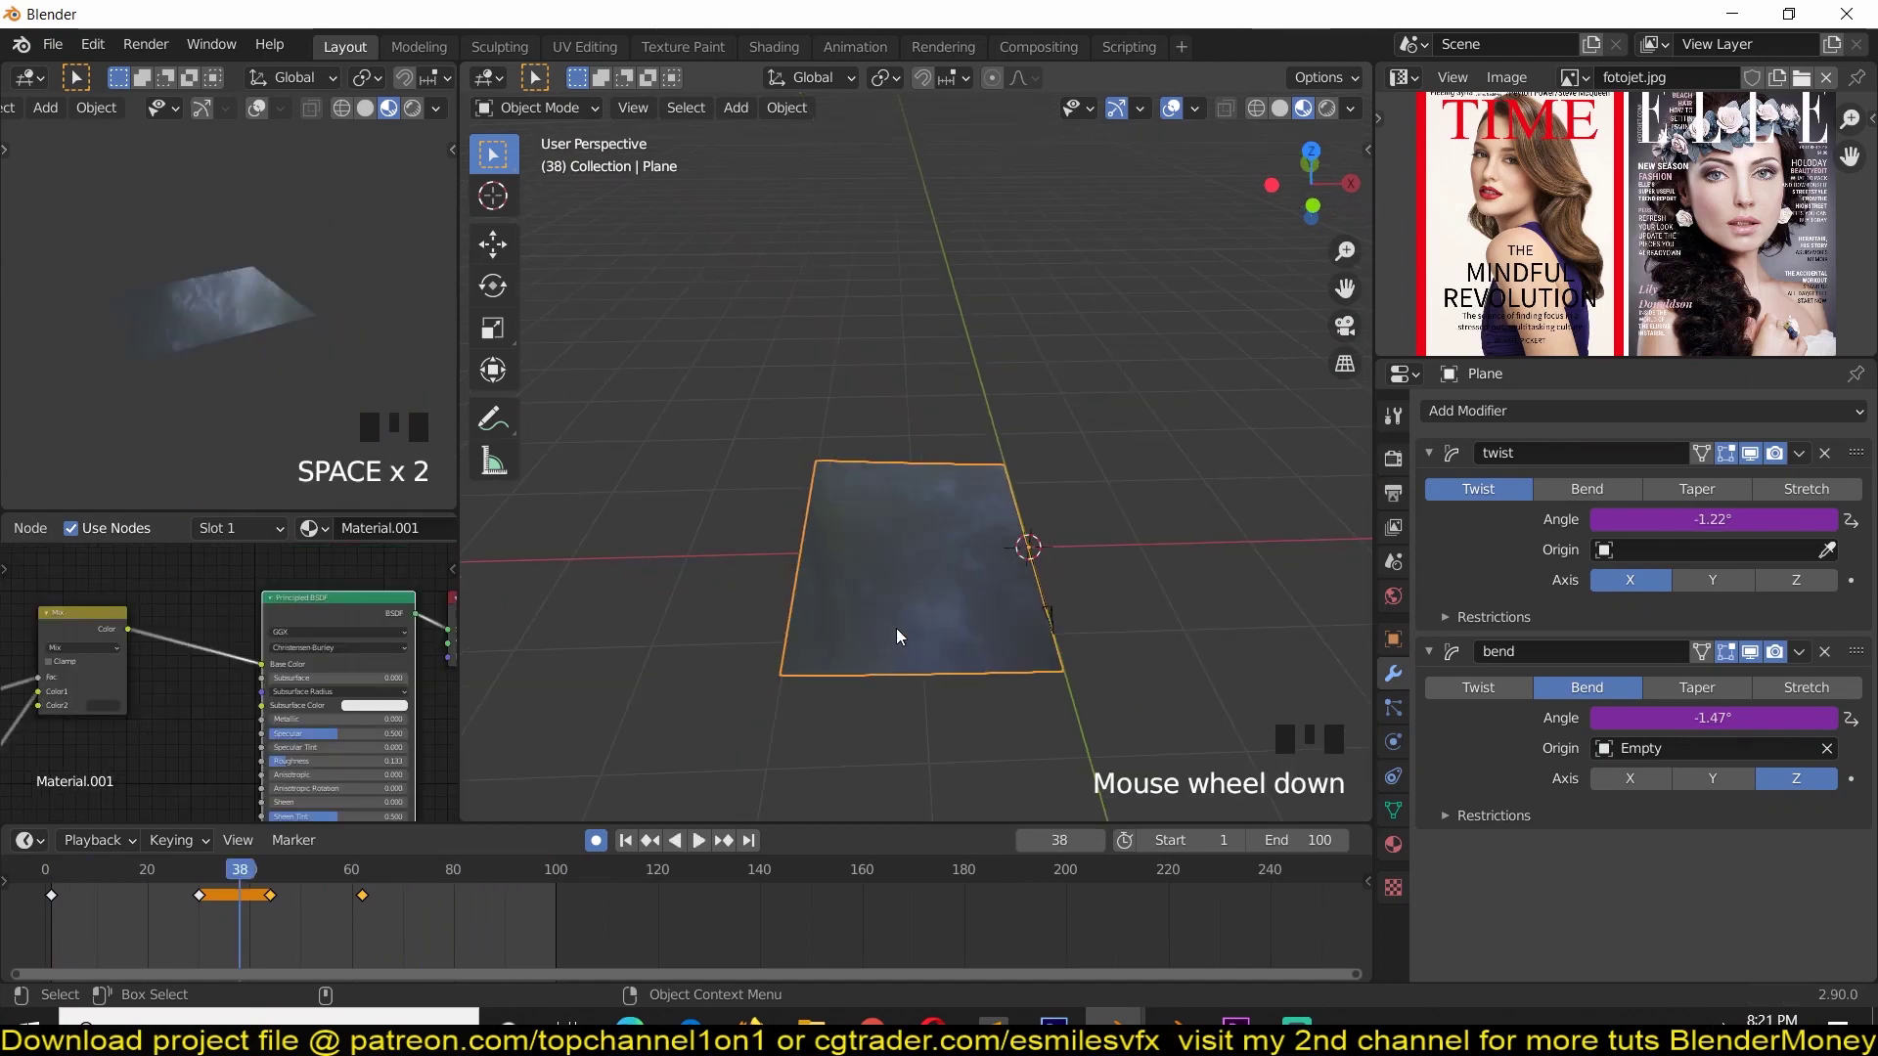
View the textured page from the front at frame 12, showing twist -42.6° and bend -48.2°.
{"action": "key", "text": "KP_3"}
{"action": "key", "text": "KP_1"}
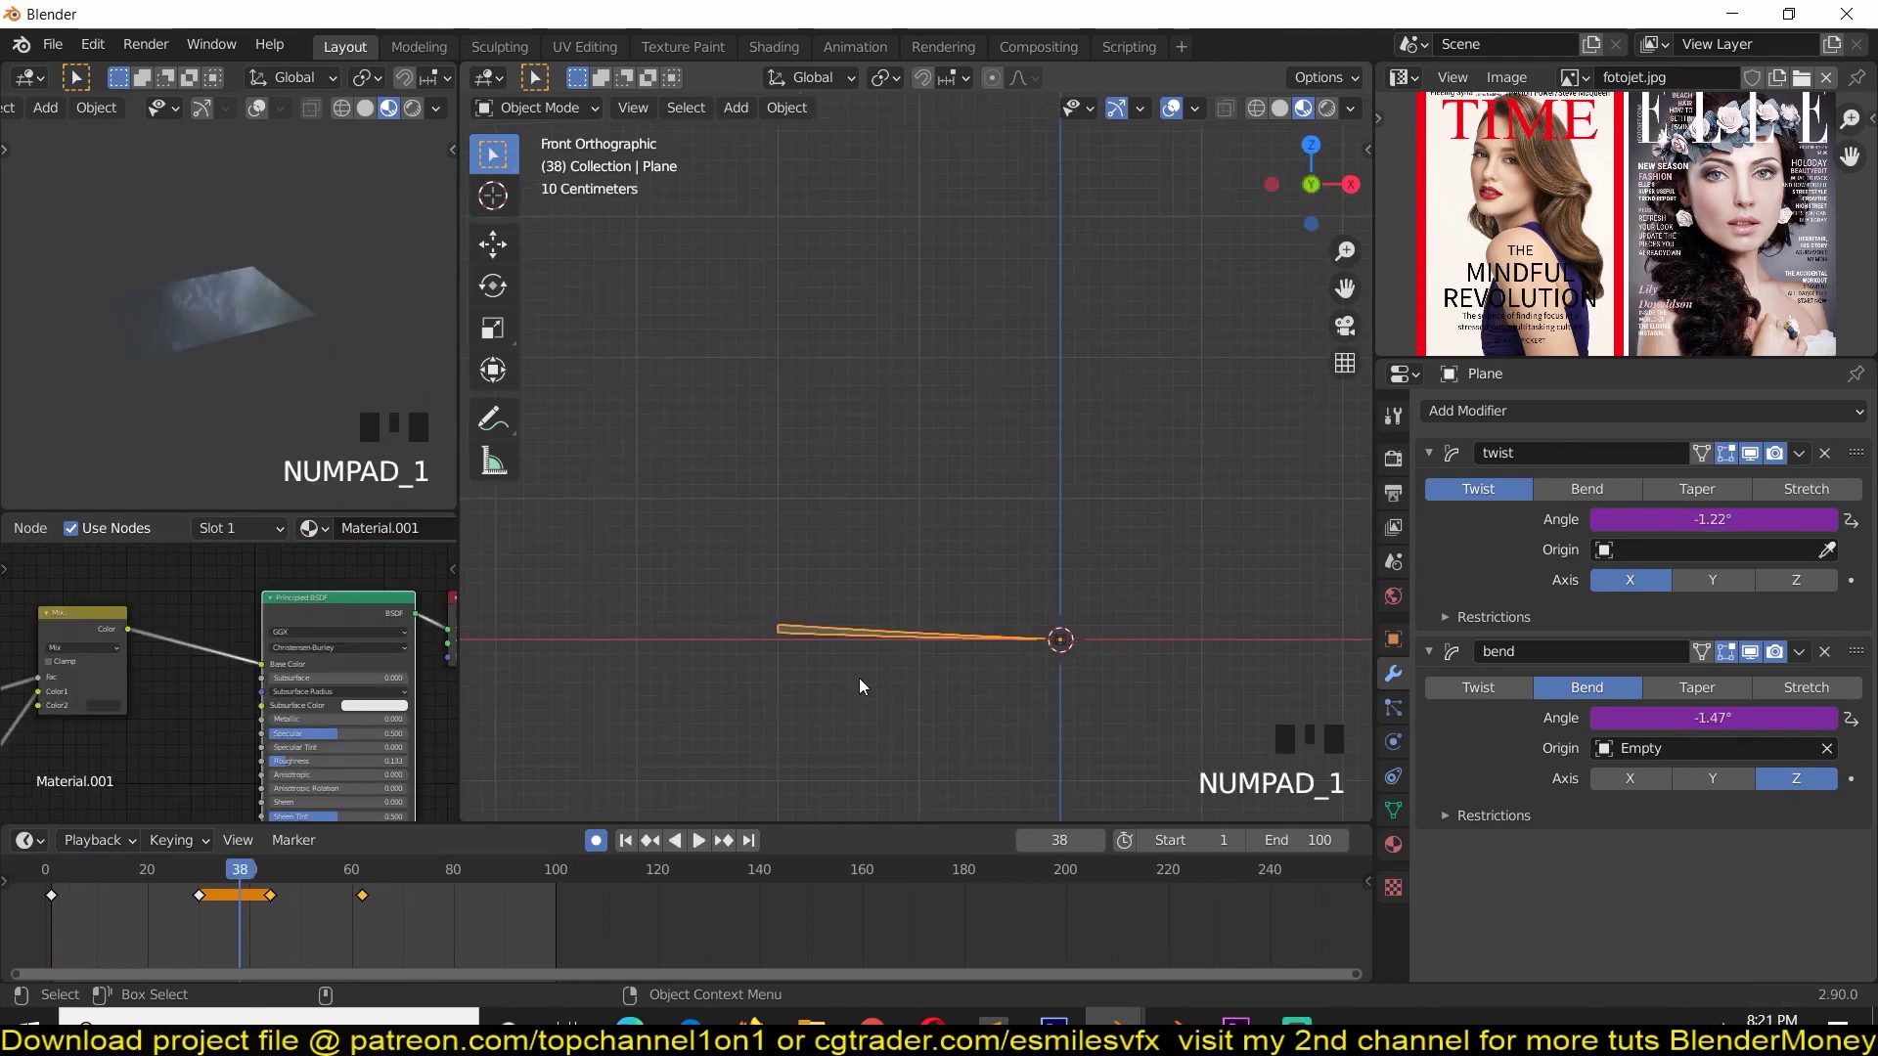
{"action": "right_click", "coordinate": [108, 886], "text": "shift"}
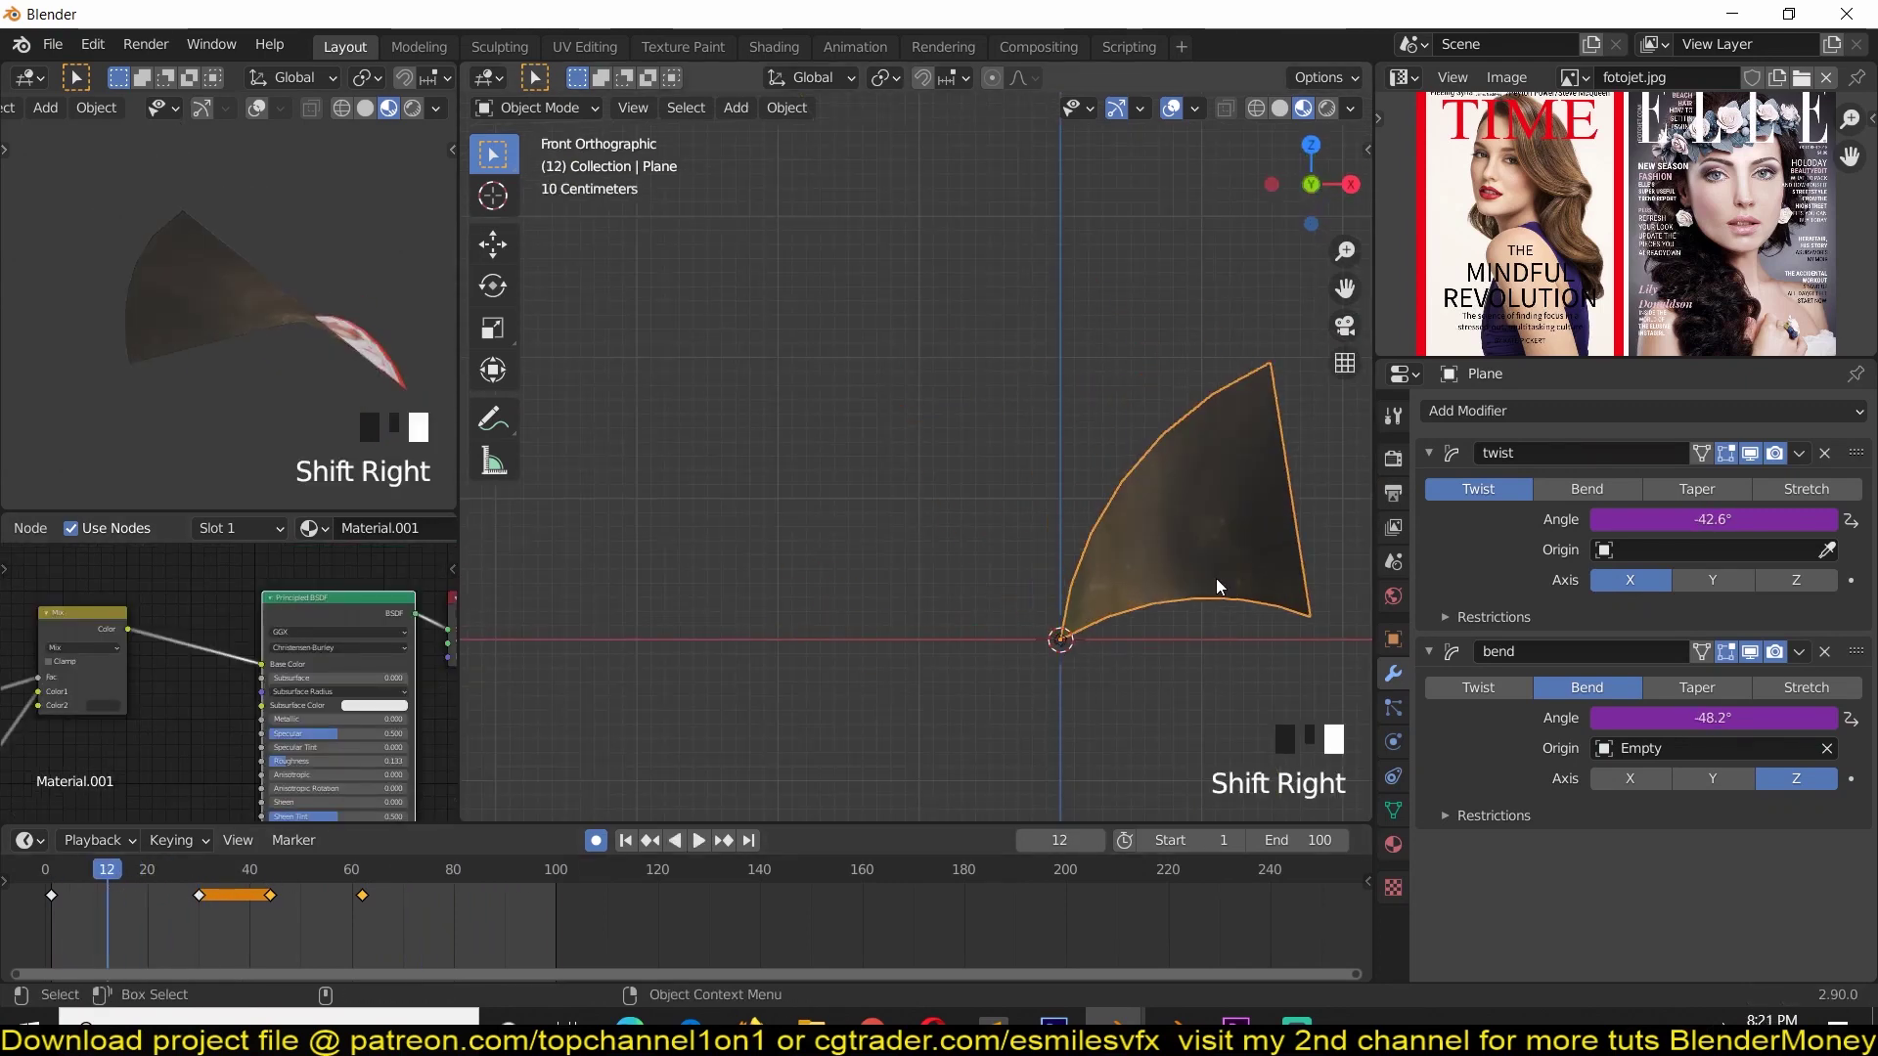
{"action": "middle_click_drag", "start_coordinate": [1217, 578], "coordinate": [1071, 467], "text": "shift"}
Change the Image Editor into an Outliner and turn off auto-keying.
{"action": "left_click", "coordinate": [1406, 79]}
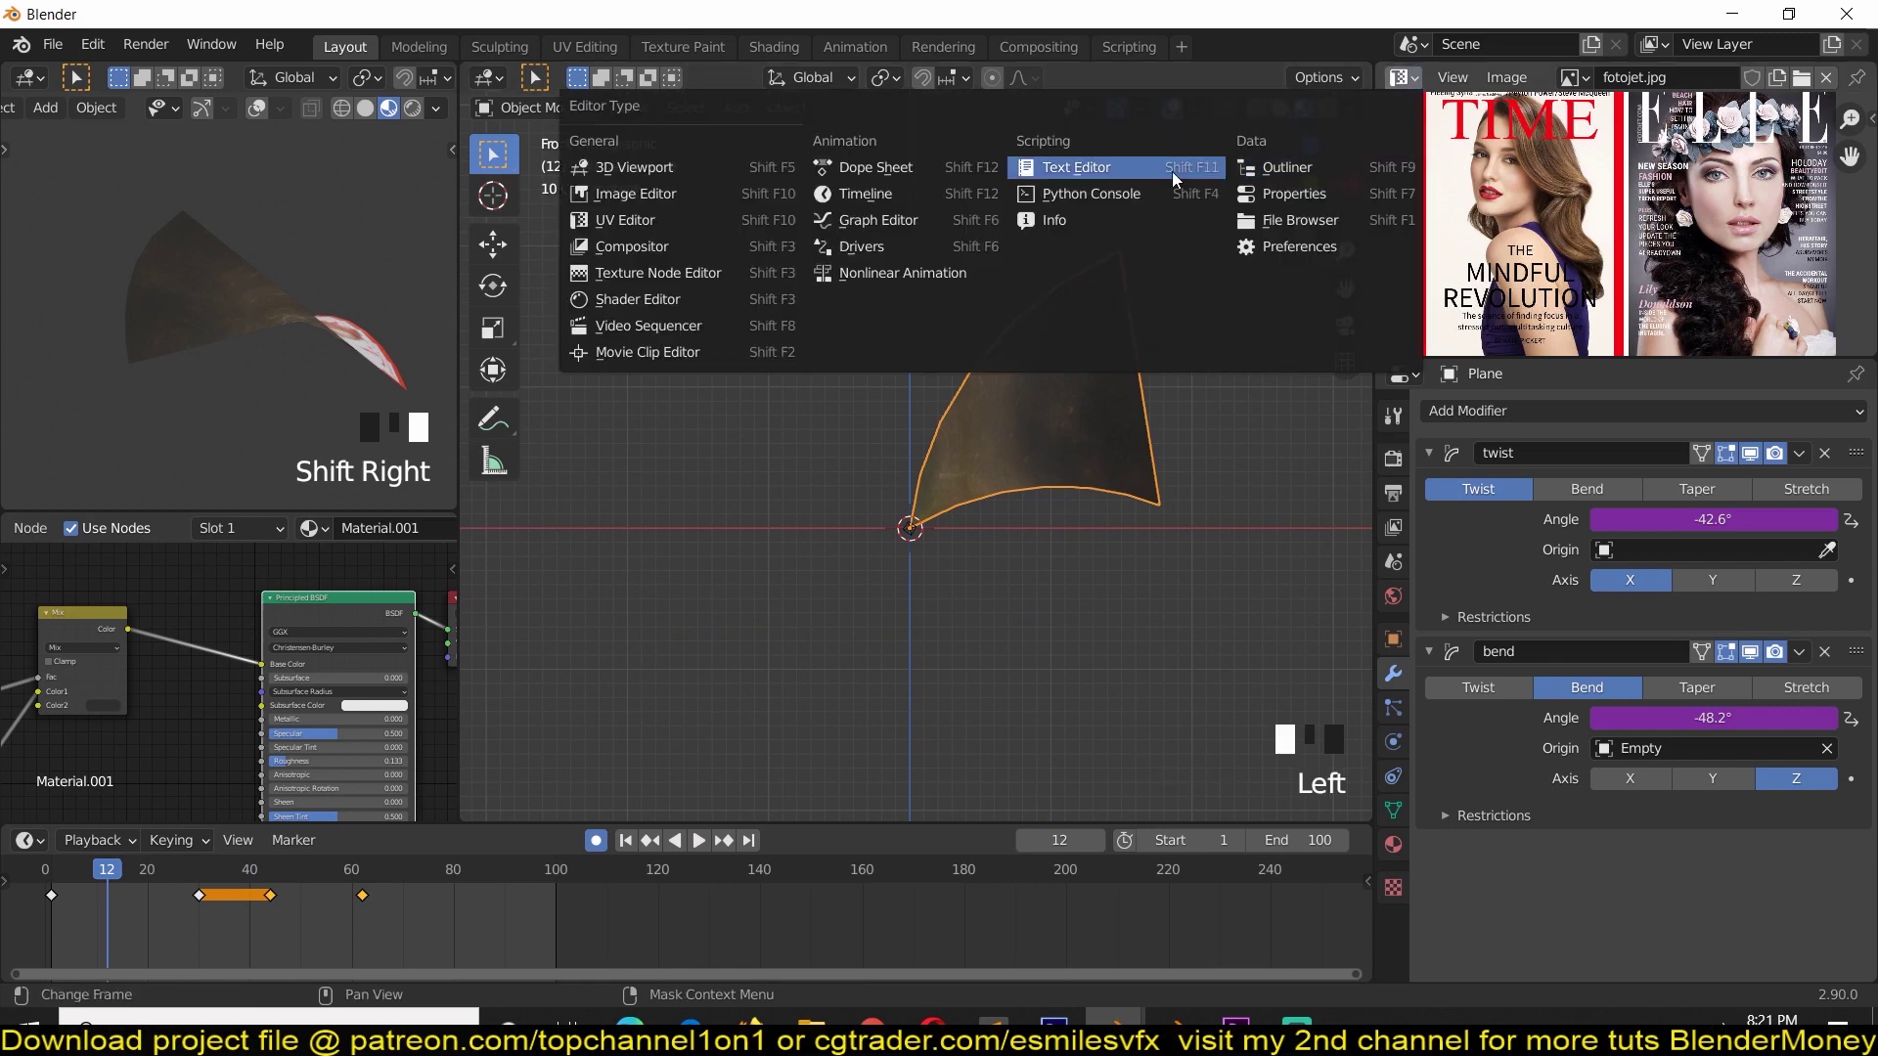
{"action": "left_click", "coordinate": [1282, 167]}
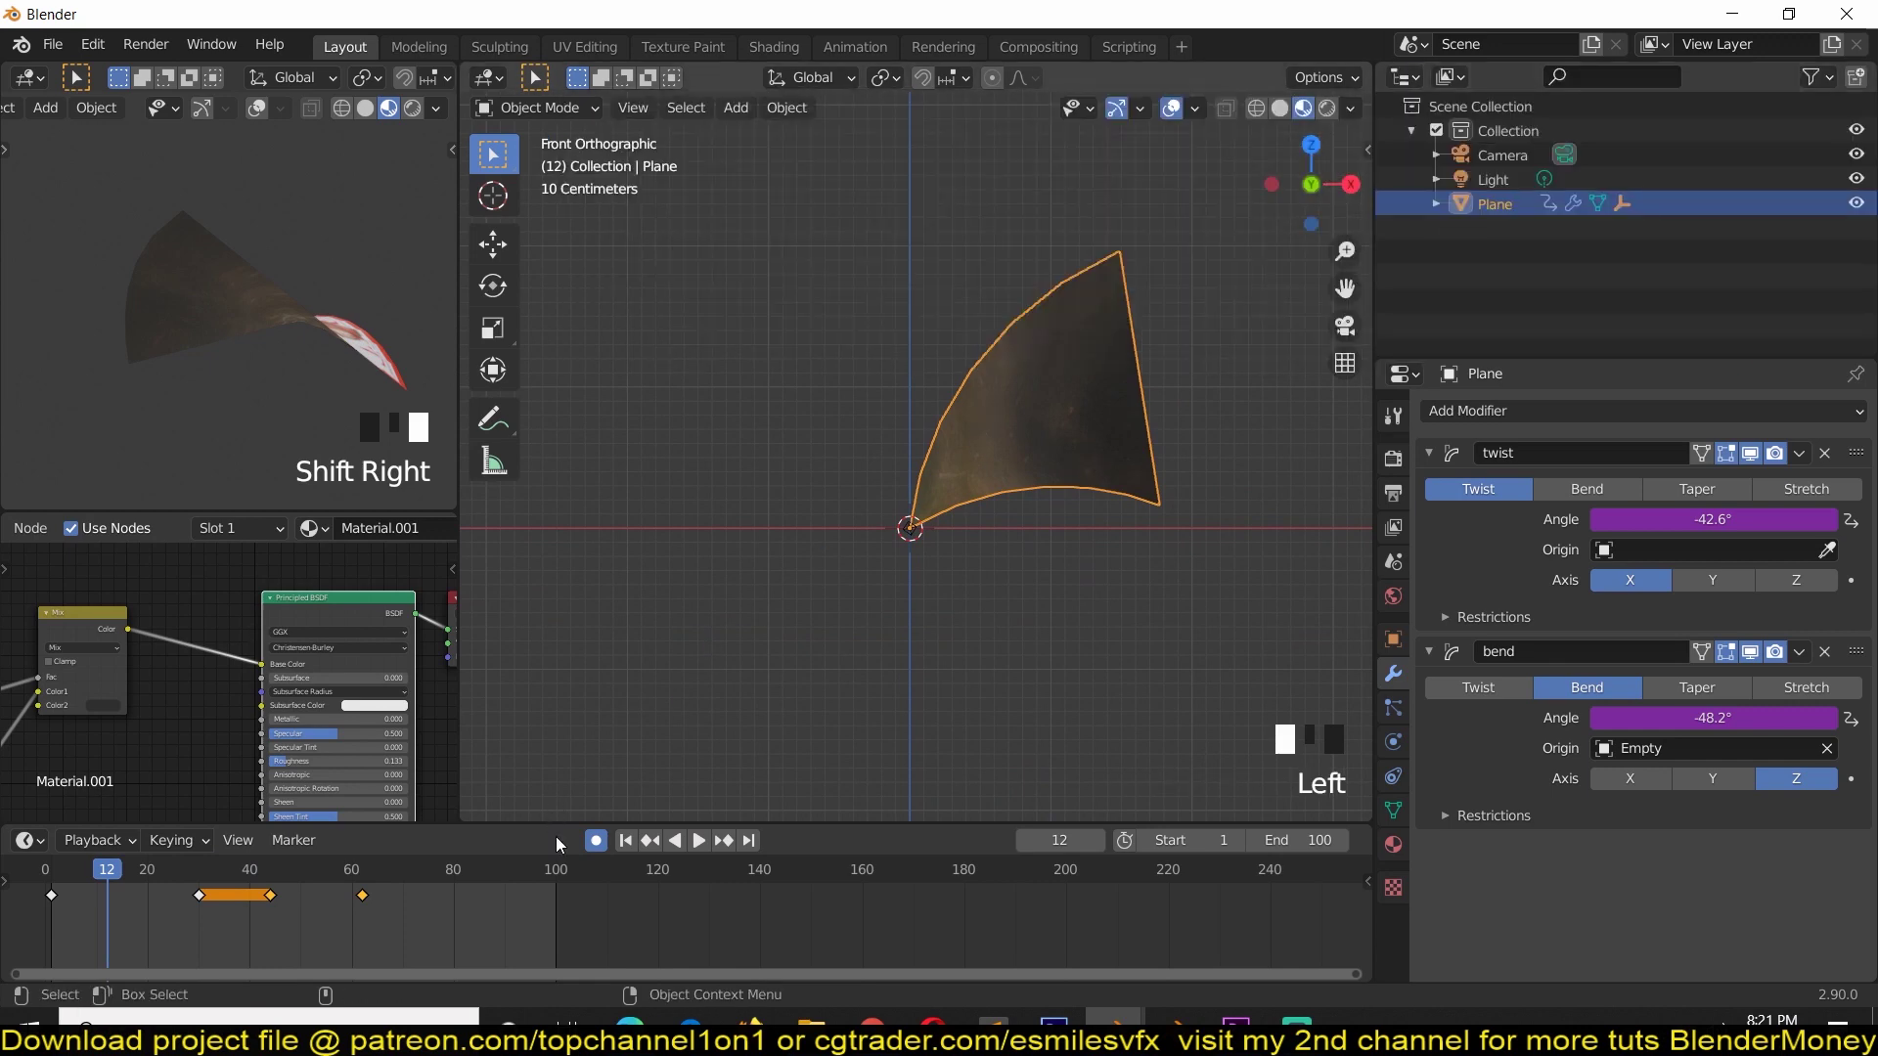
{"action": "left_click", "coordinate": [595, 840]}
Duplicate the textured plane as Plane.001 and select all objects.
{"action": "key", "text": "shift+d"}
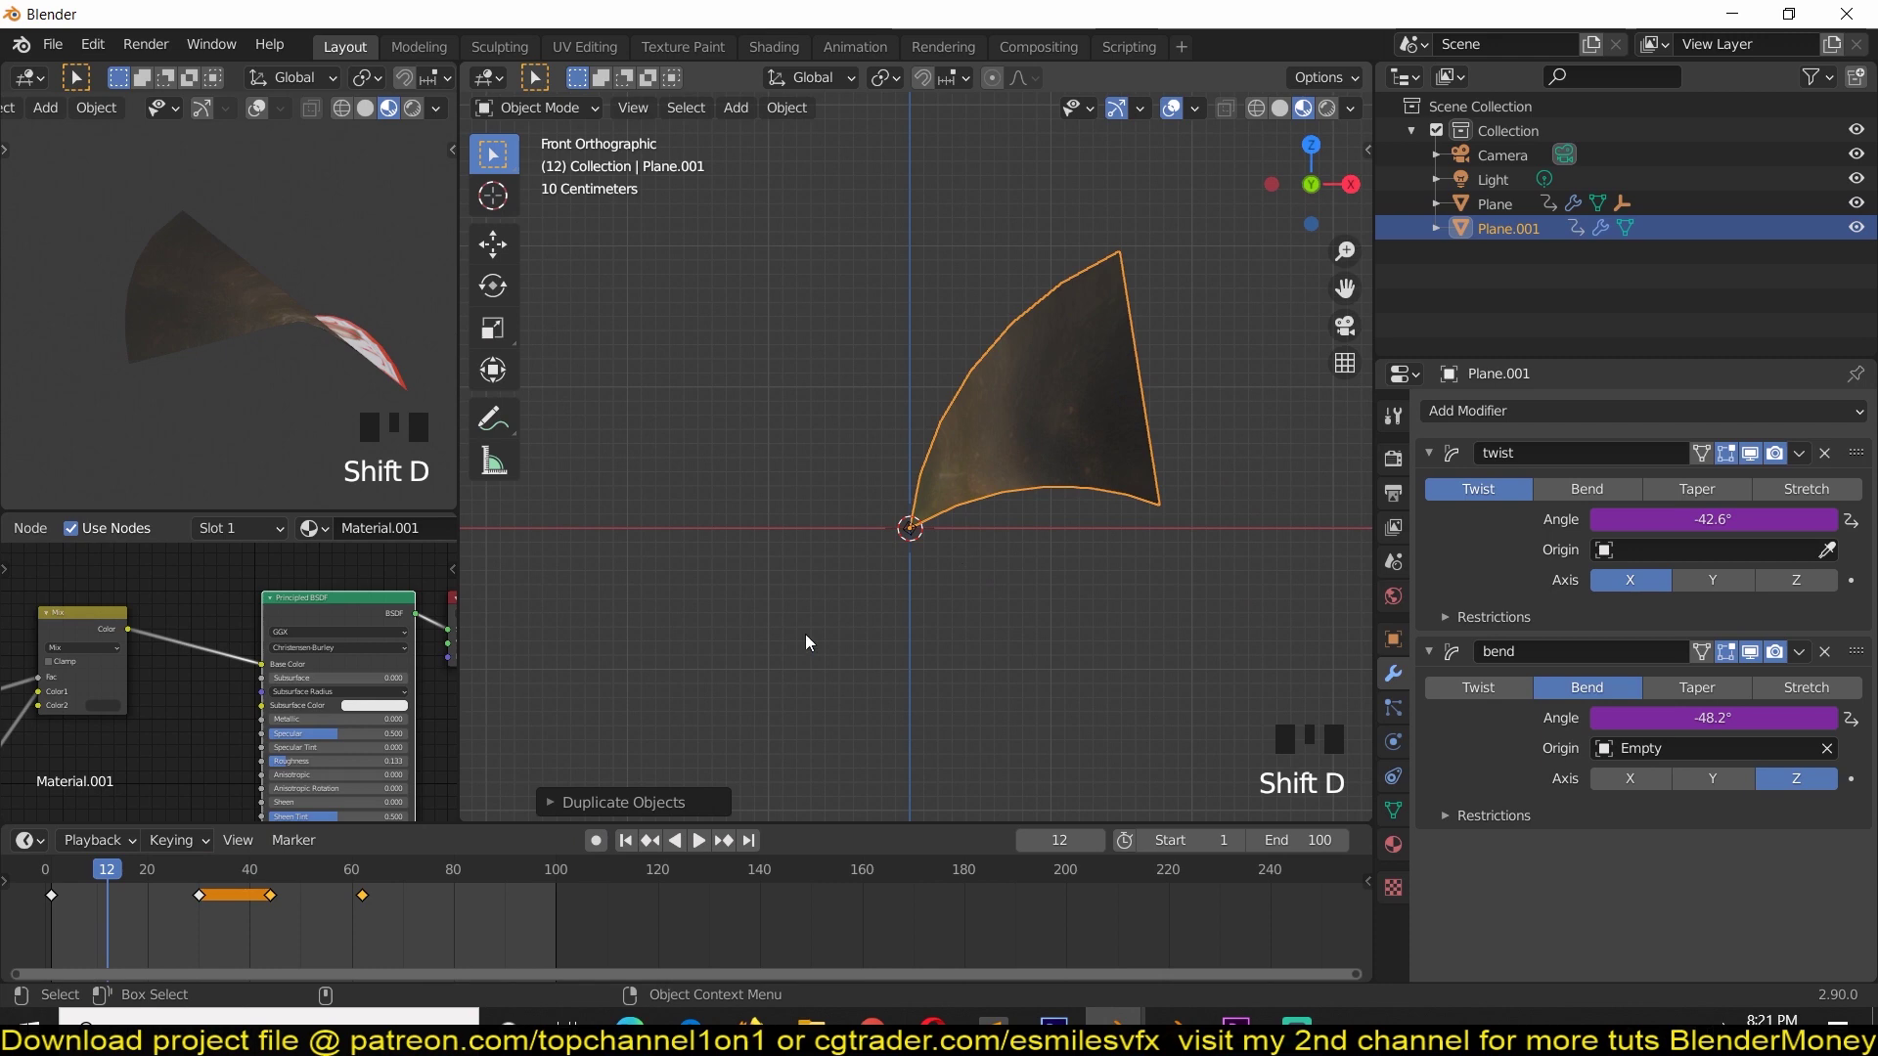
{"action": "scroll", "coordinate": [954, 630], "scroll_direction": "up", "scroll_amount": 3}
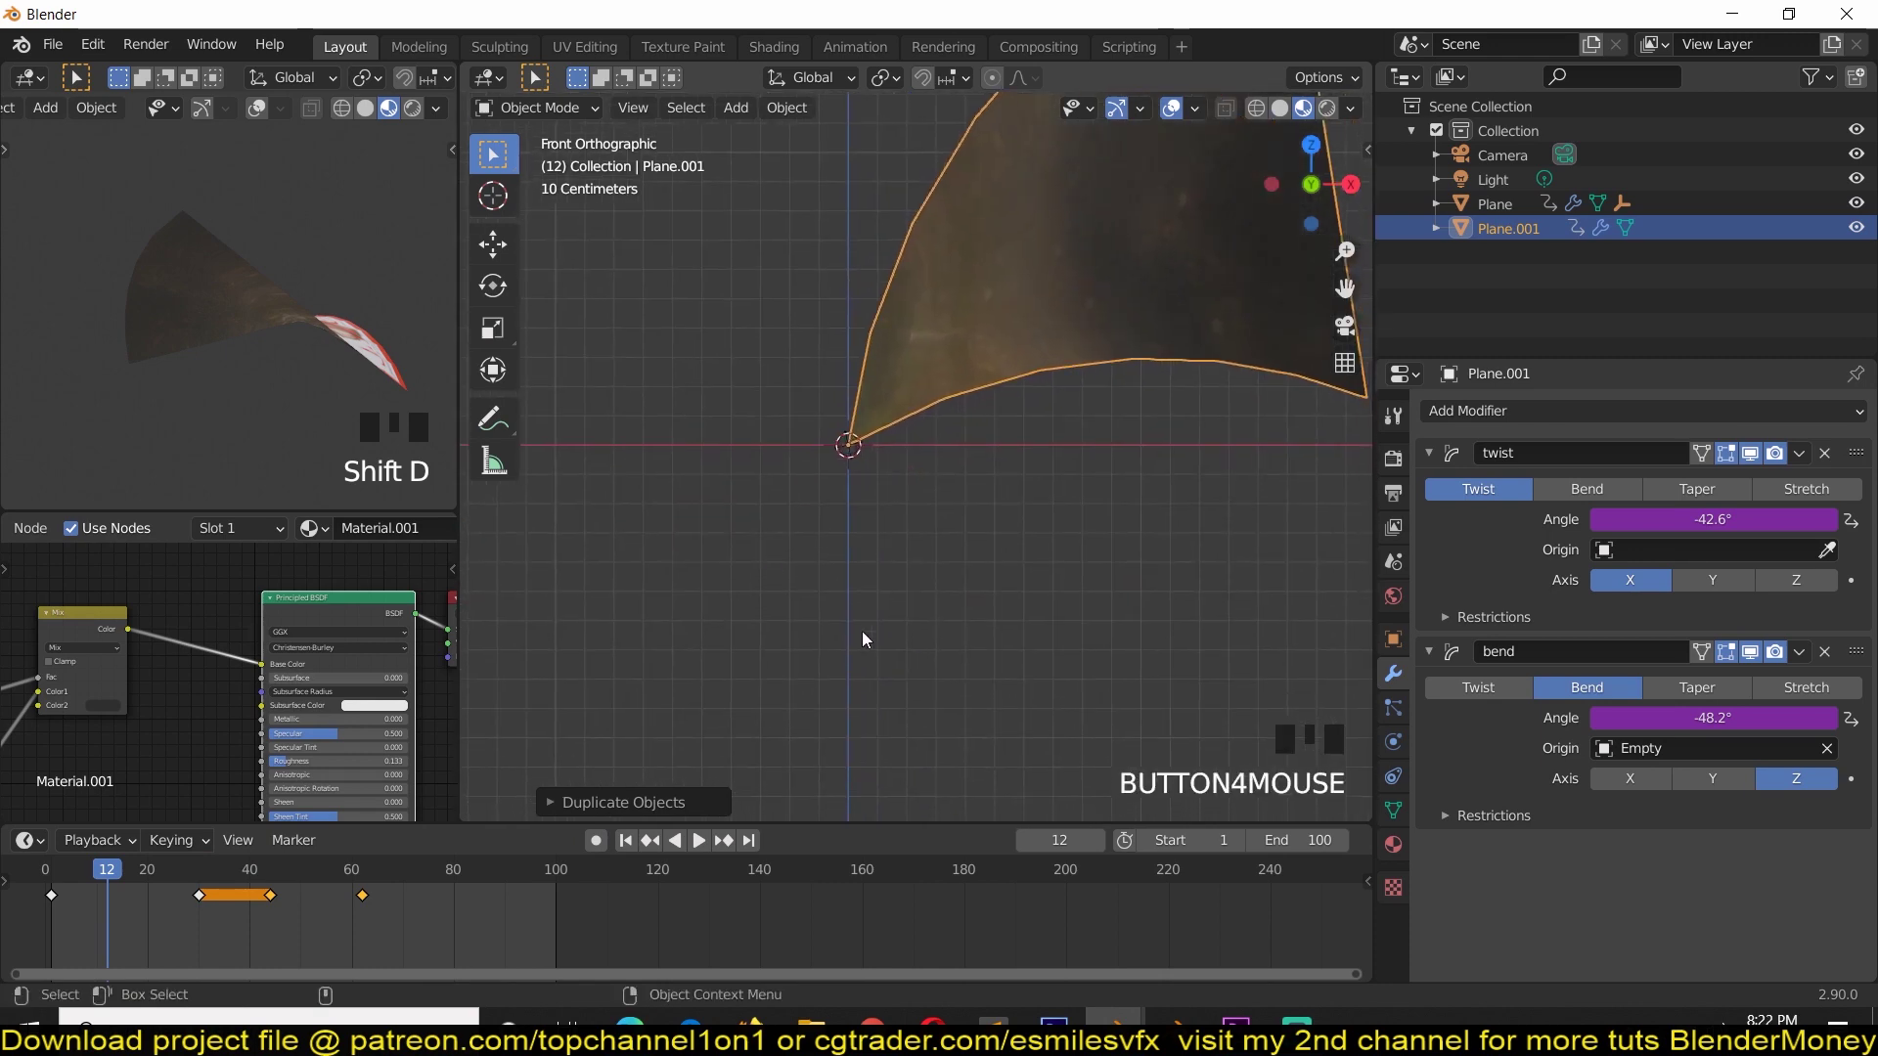
{"action": "scroll", "coordinate": [863, 640], "scroll_direction": "down", "scroll_amount": 2}
{"action": "key", "text": "a"}
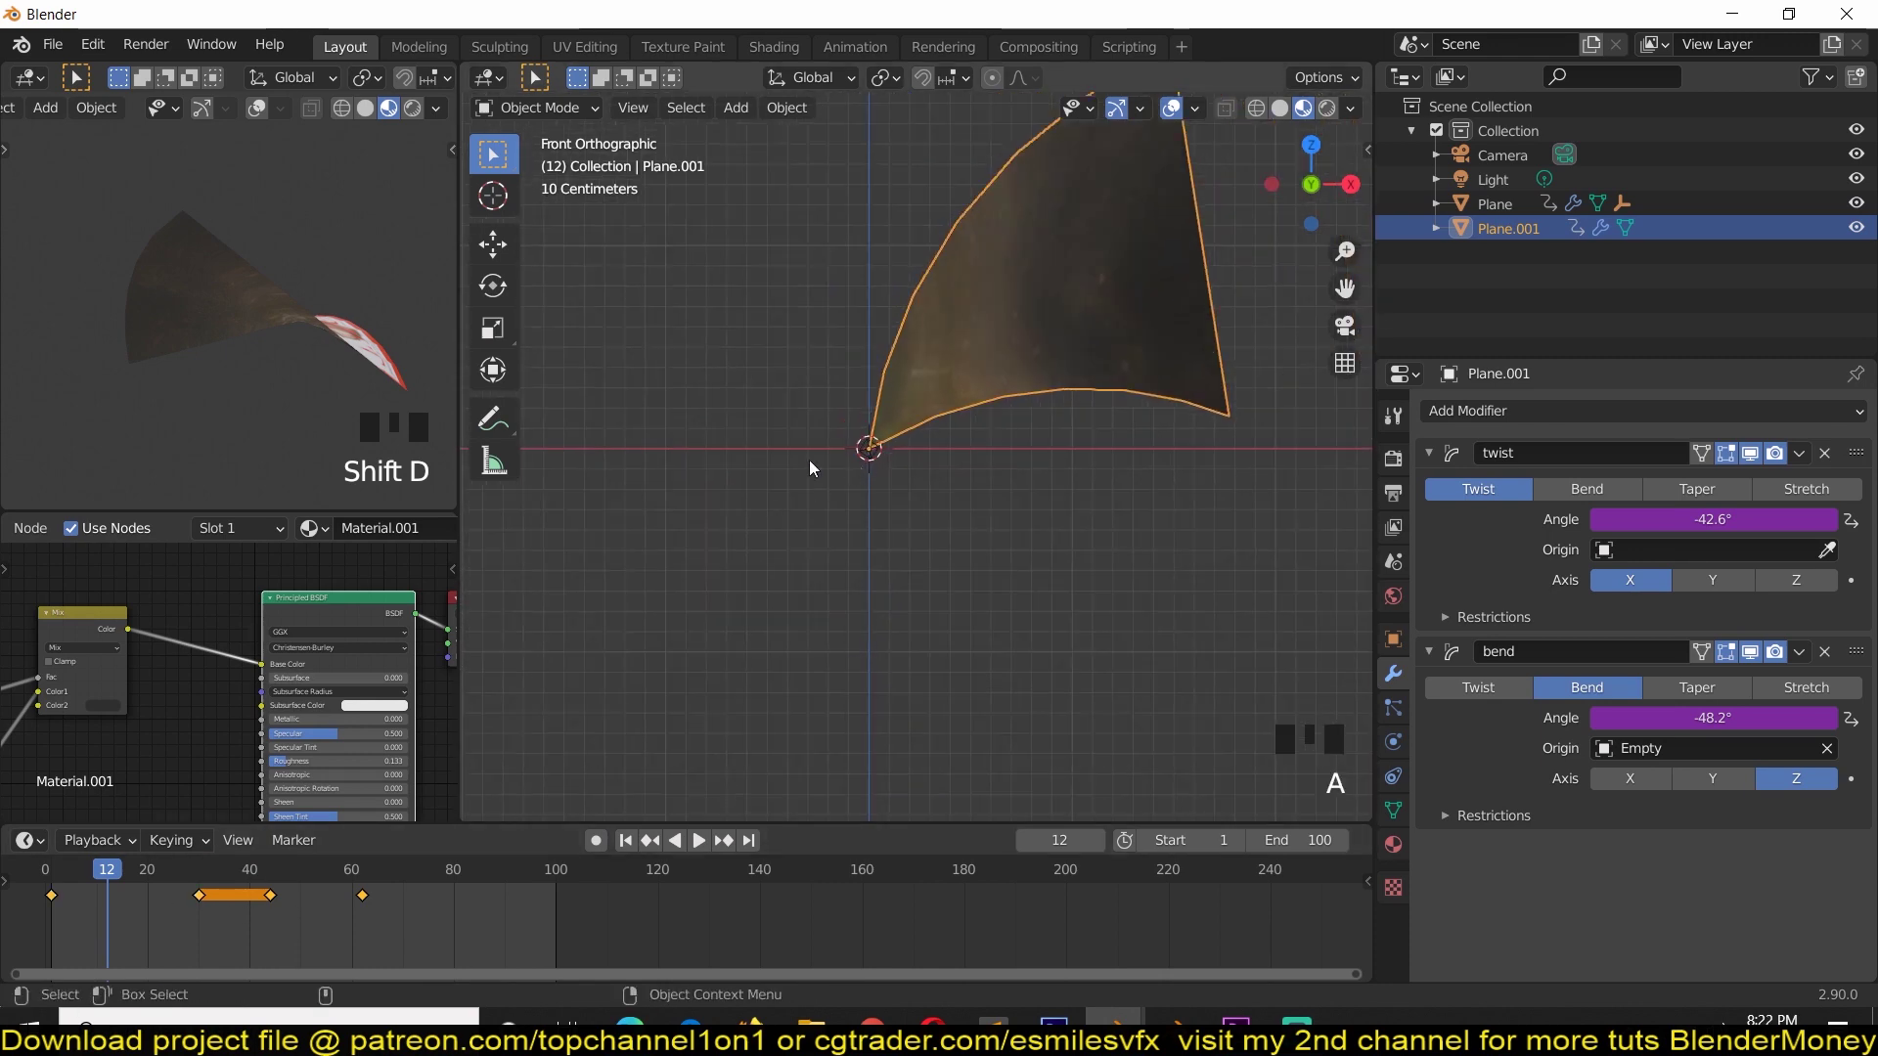